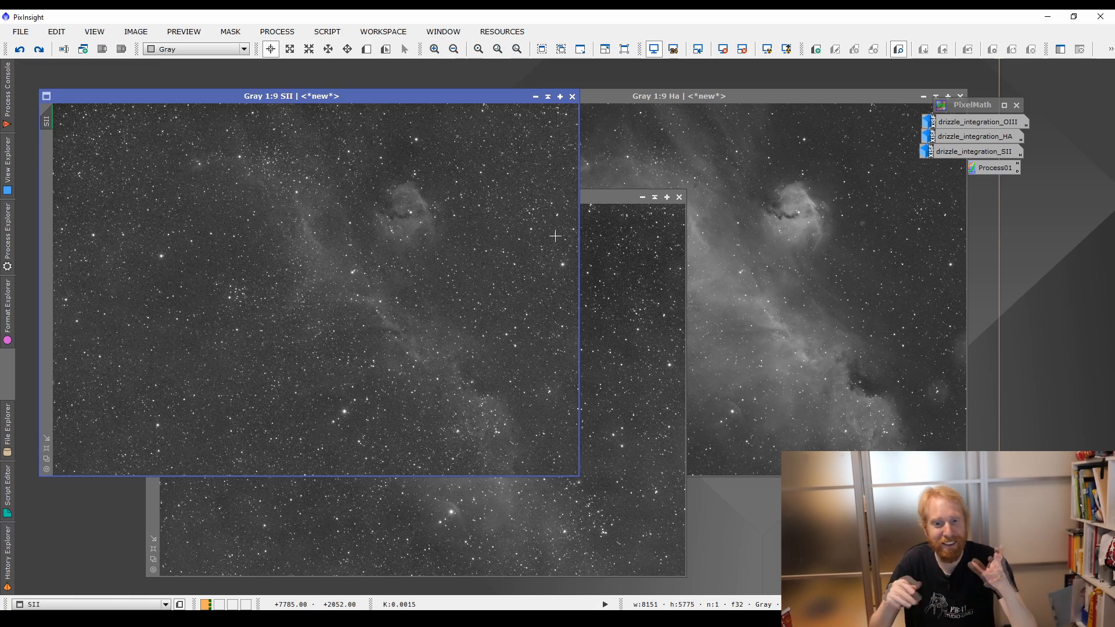
# Compare the SII, Ha and OIII narrowband images by bringing each one to the front.
pyautogui.click(633, 244)
pyautogui.click(797, 257)
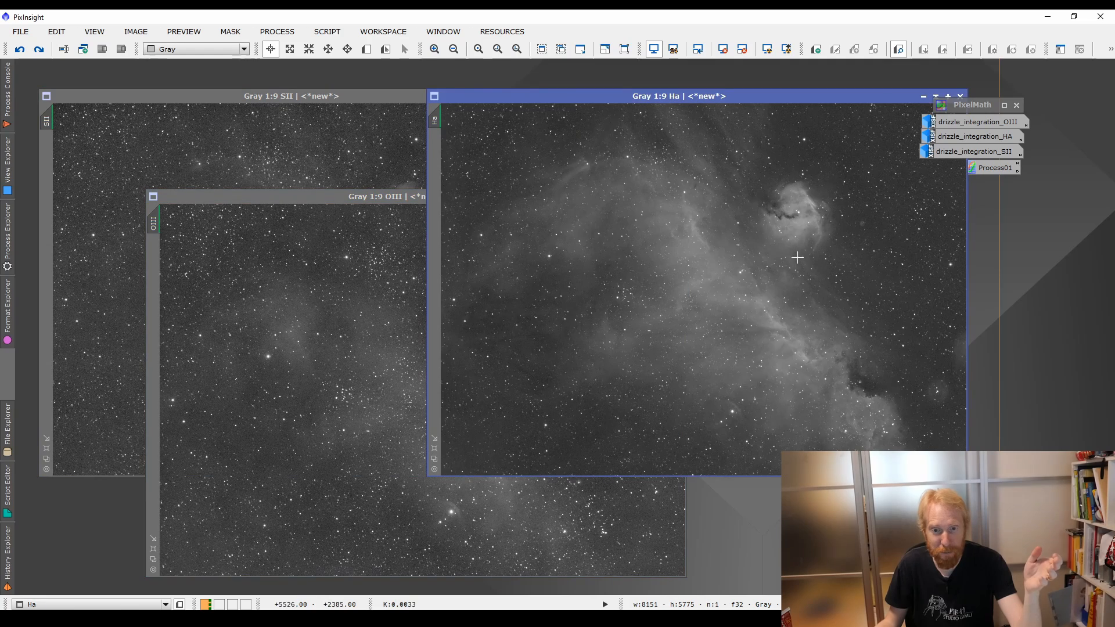
pyautogui.click(316, 146)
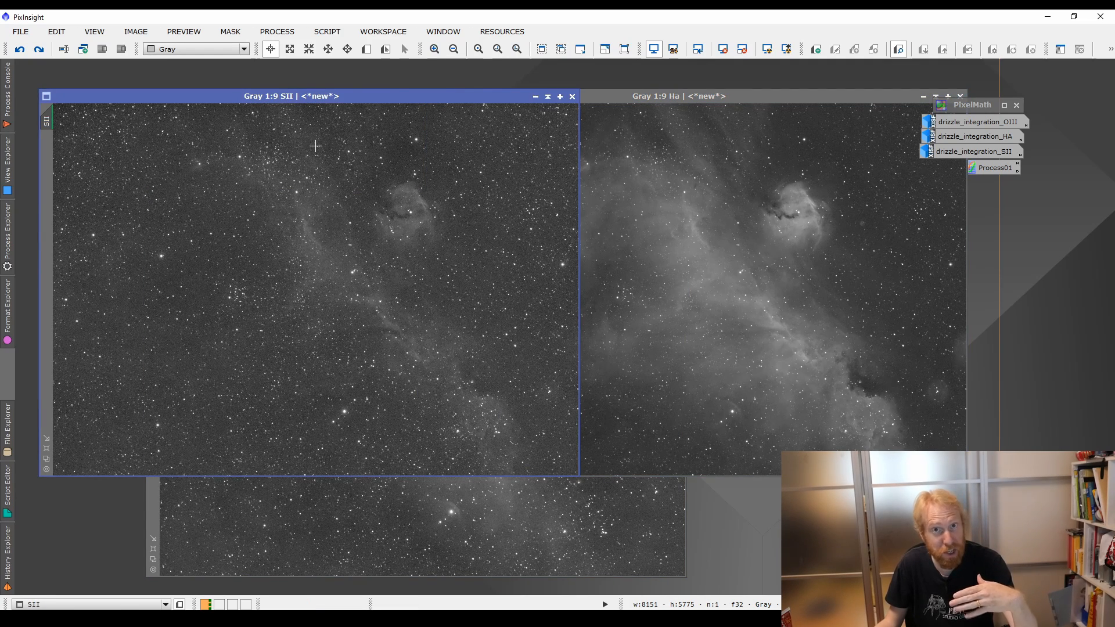
pyautogui.moveTo(322, 100); pyautogui.dragTo(308, 95)
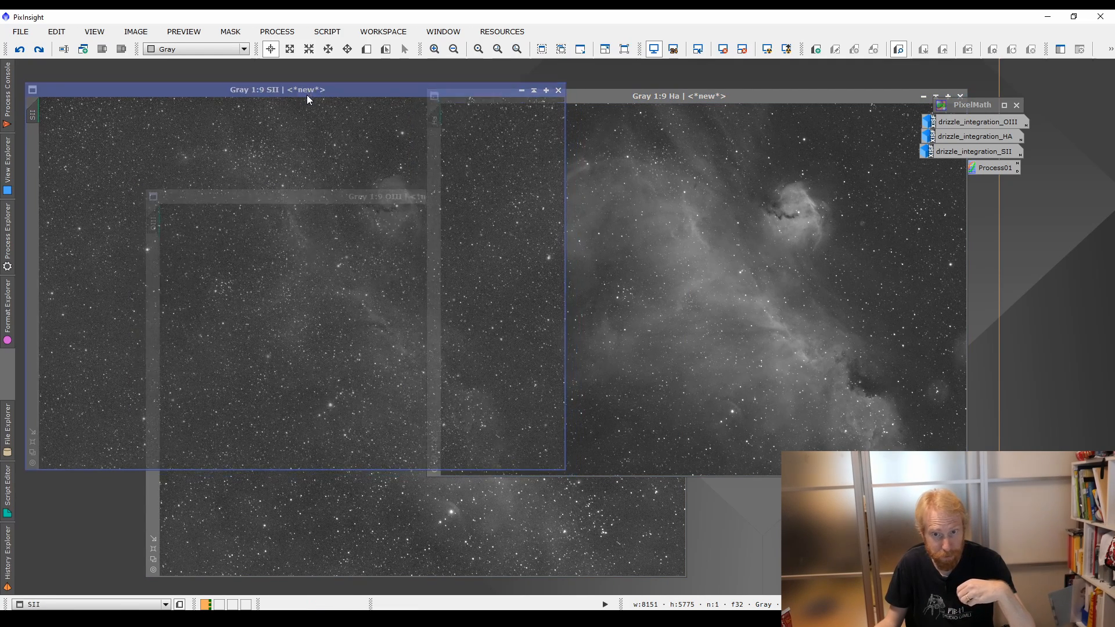
pyautogui.click(667, 142)
pyautogui.click(361, 510)
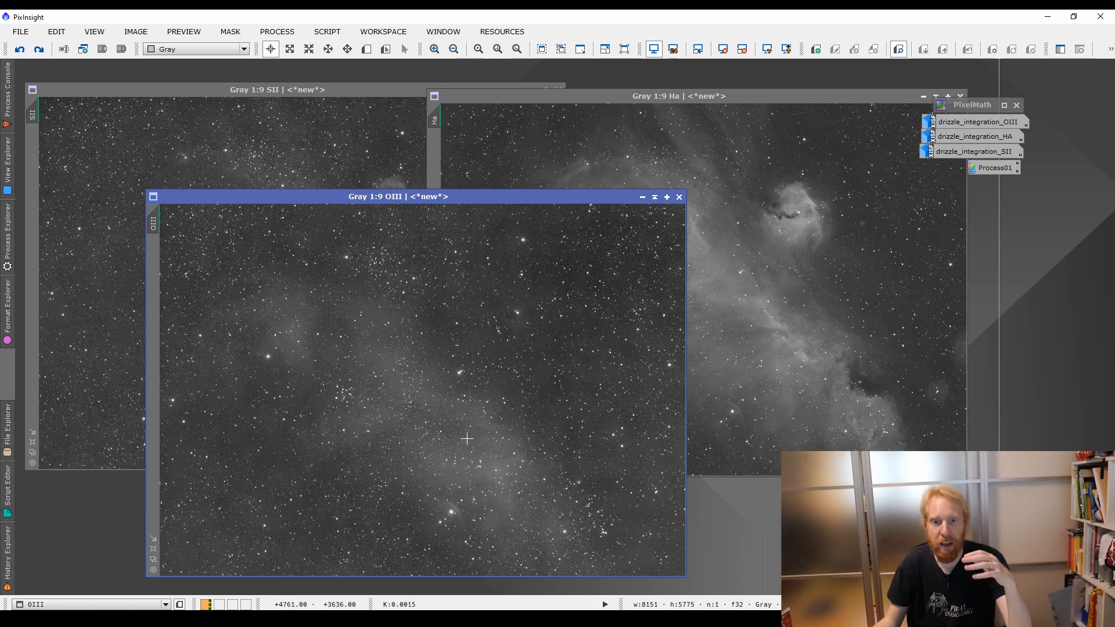
pyautogui.click(820, 101)
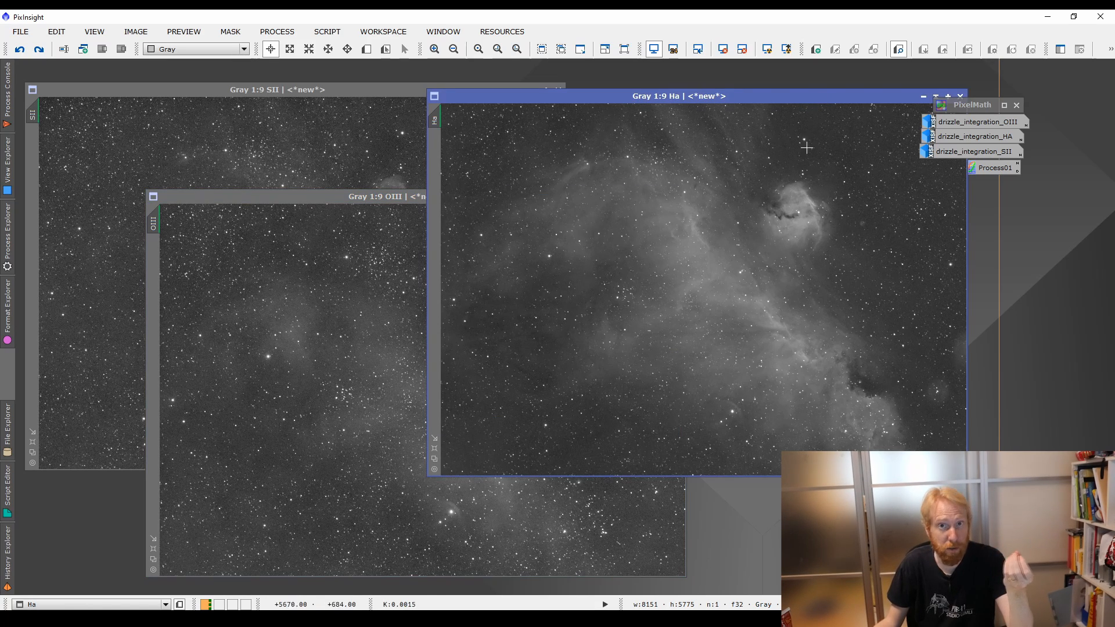
pyautogui.click(401, 207)
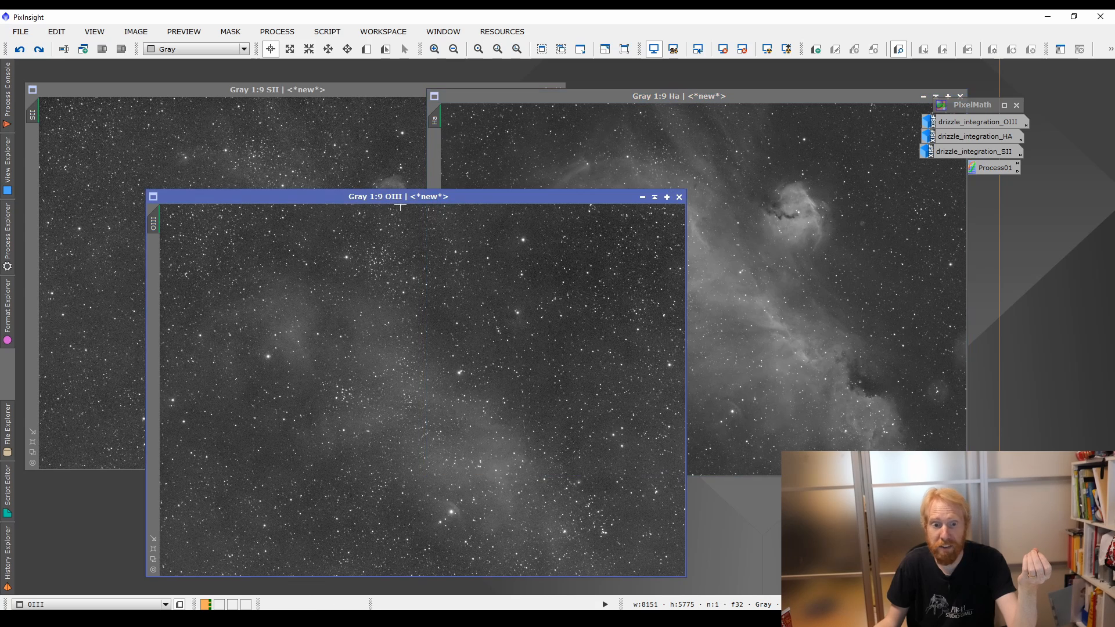
pyautogui.click(359, 132)
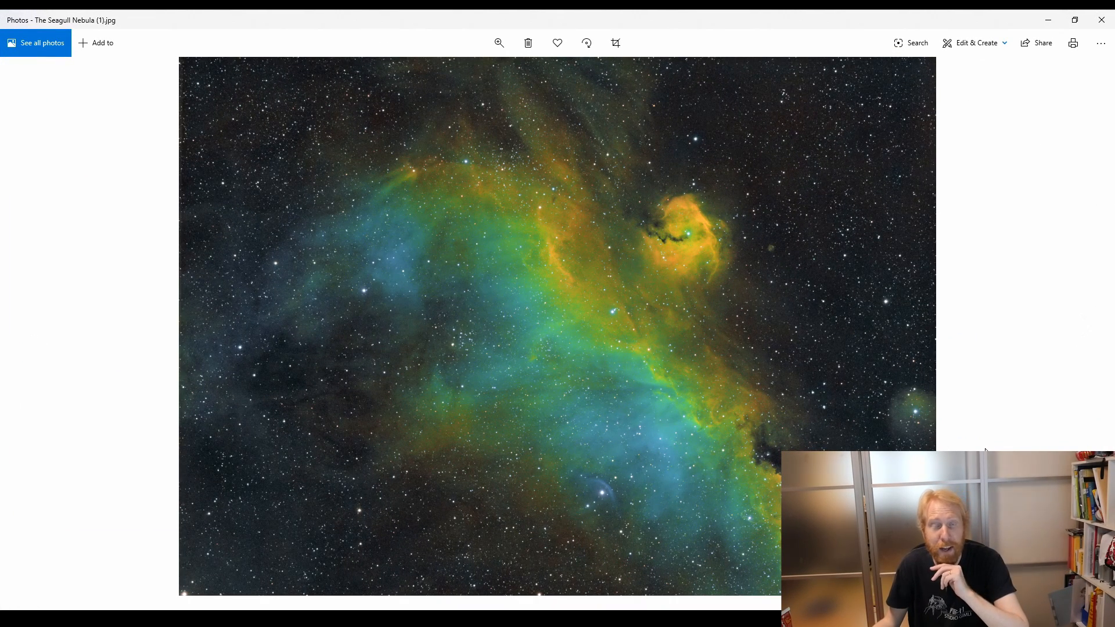
# Move the Seagull Nebula photo off the screen and read the basic combinations section of the PixelMath narrowband article in the browser.
pyautogui.doubleClick(824, 20)
pyautogui.moveTo(826, 23); pyautogui.dragTo(0, 86)
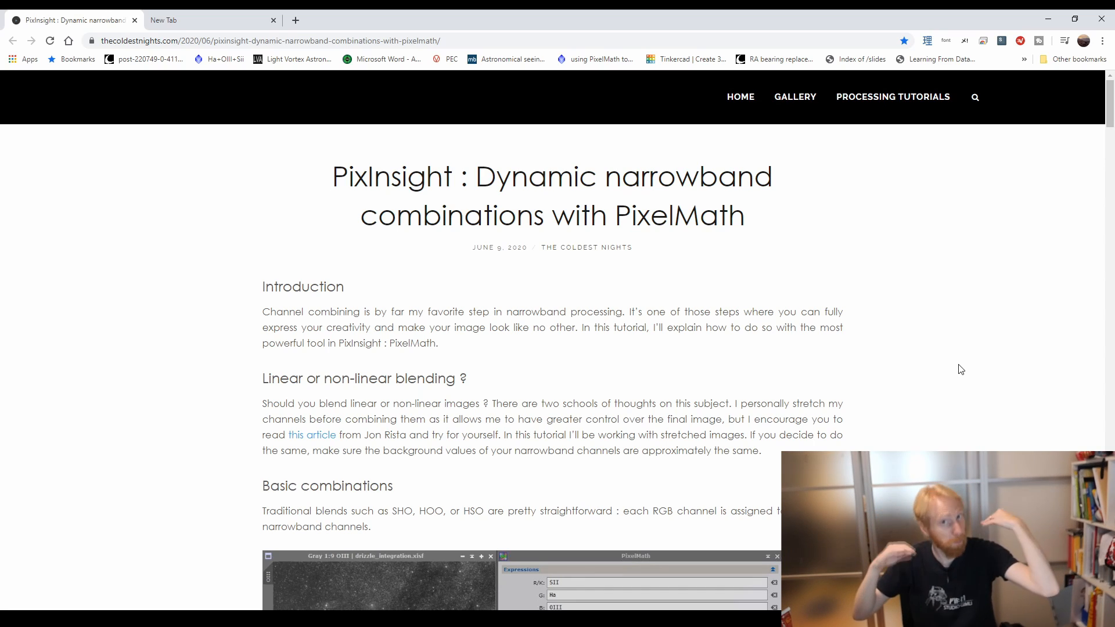
pyautogui.scroll(-3, 1028, 355)
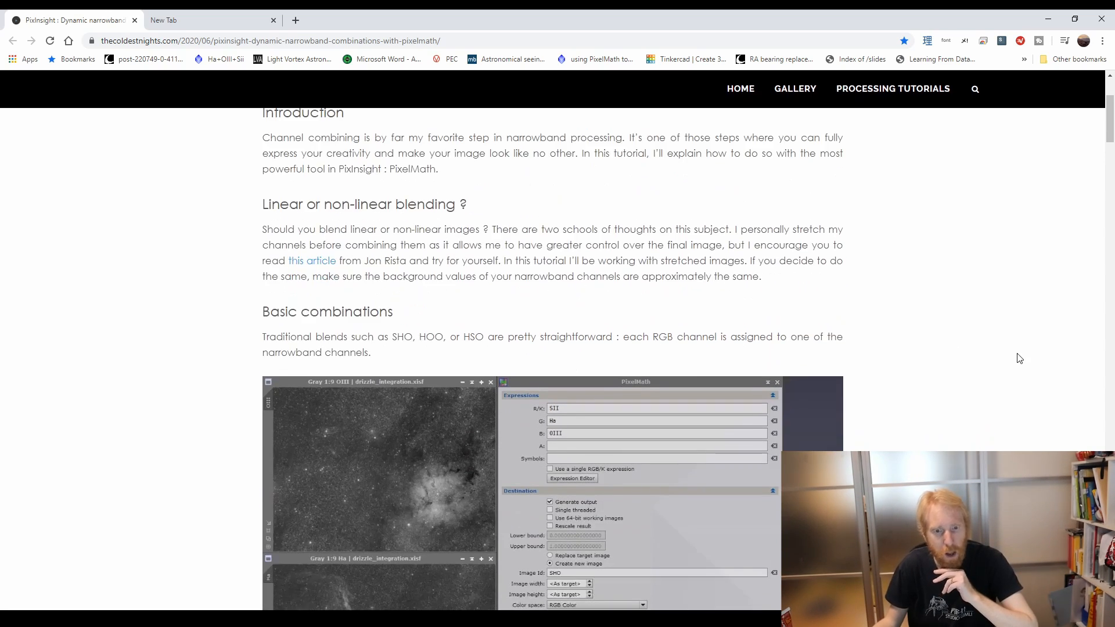
pyautogui.scroll(-1, 979, 356)
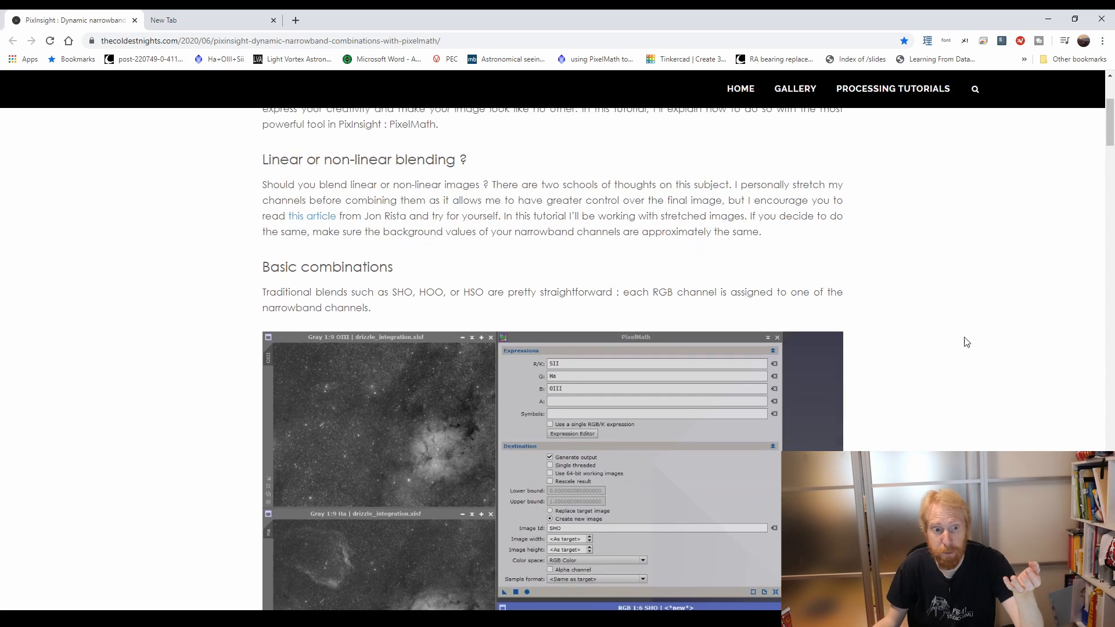
pyautogui.scroll(-1, 636, 365)
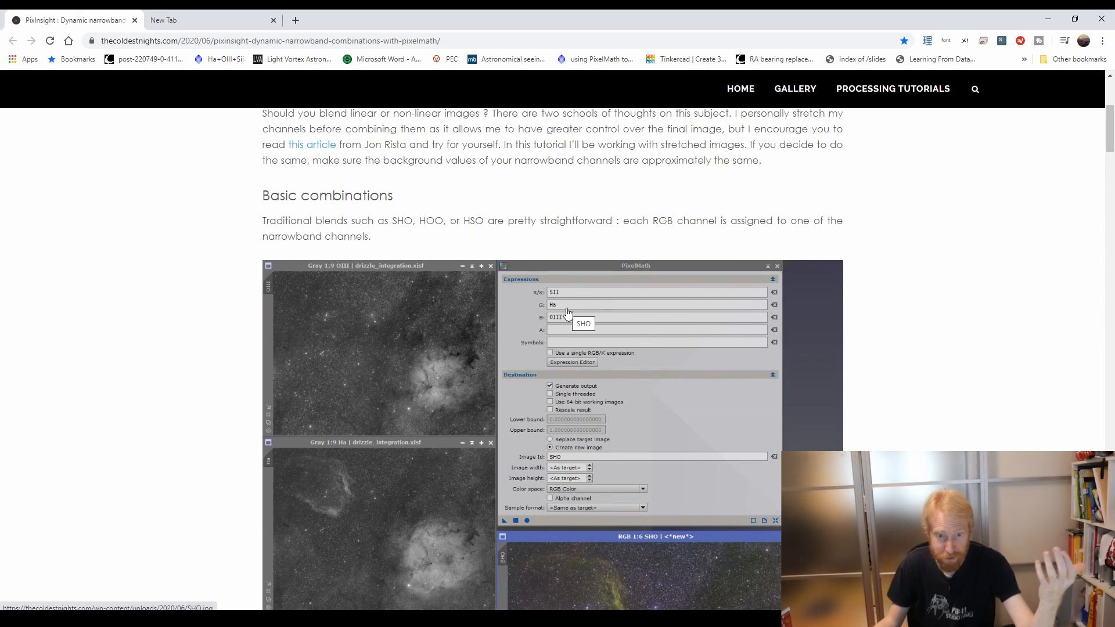
# Skim the article's custom and dynamic combination examples, and enlarge the custom SHO PixelMath example to examine its expressions.
pyautogui.scroll(-10, 891, 385)
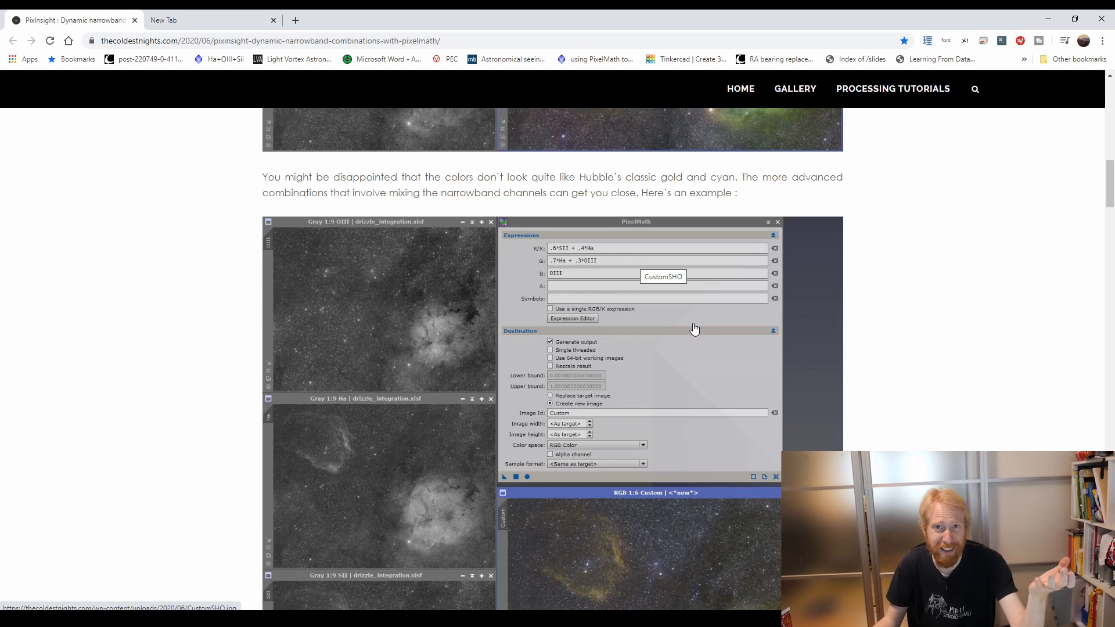
pyautogui.scroll(-12, 669, 331)
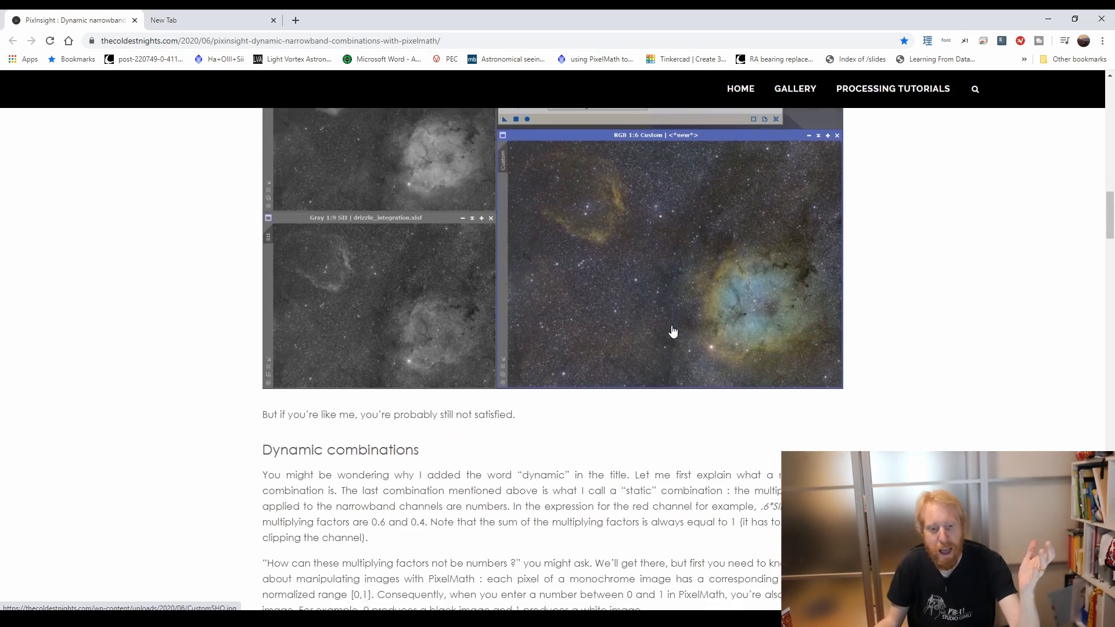
pyautogui.scroll(-15, 864, 351)
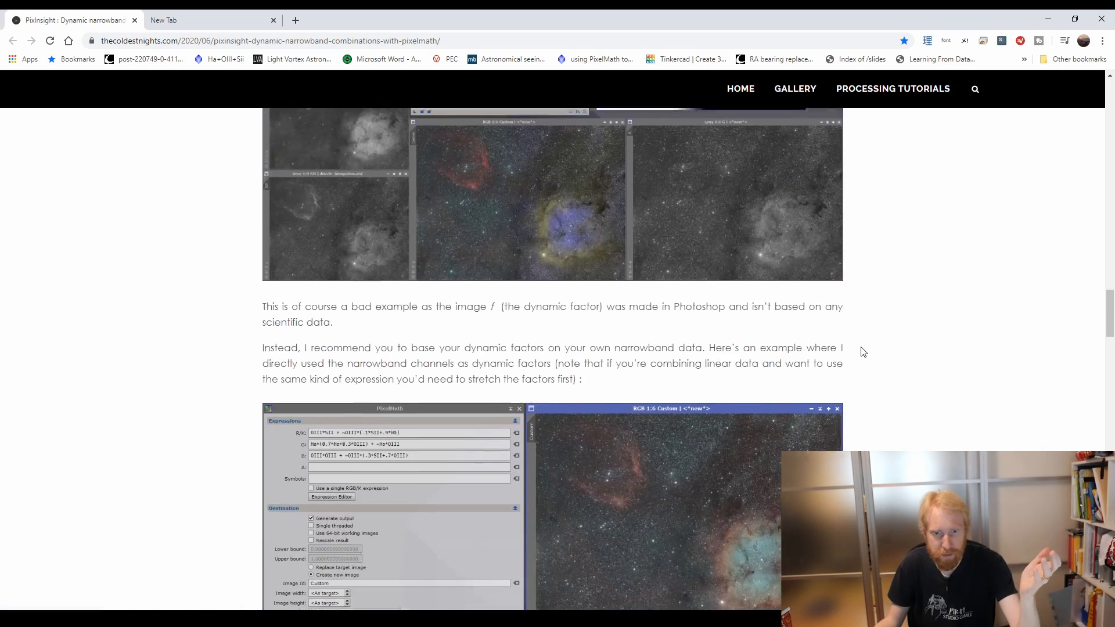
pyautogui.scroll(20, 852, 352)
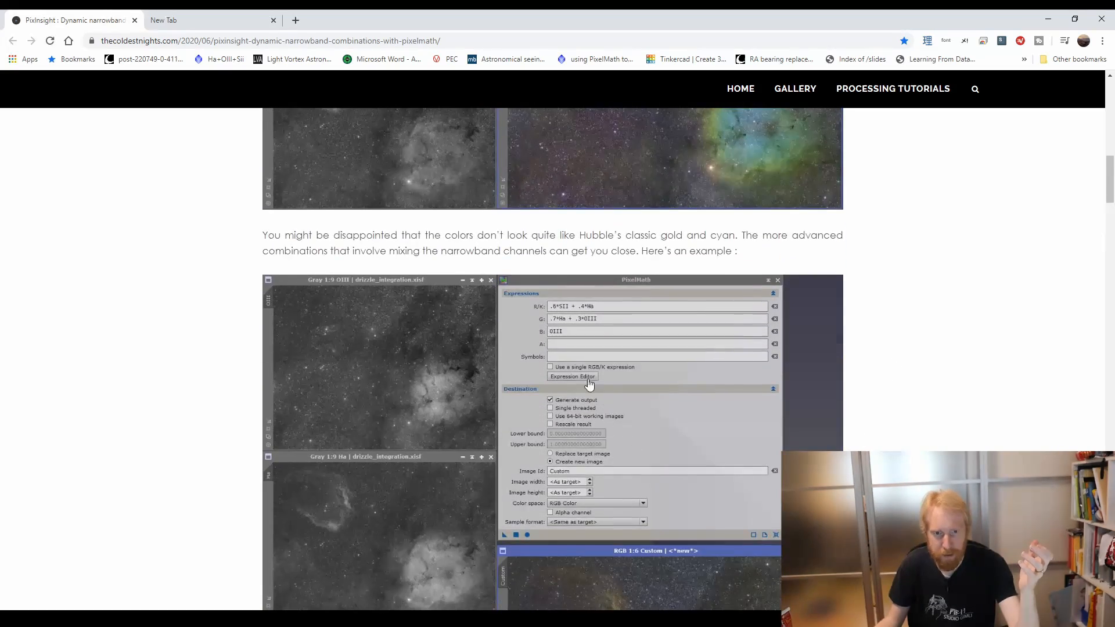
pyautogui.click(589, 383)
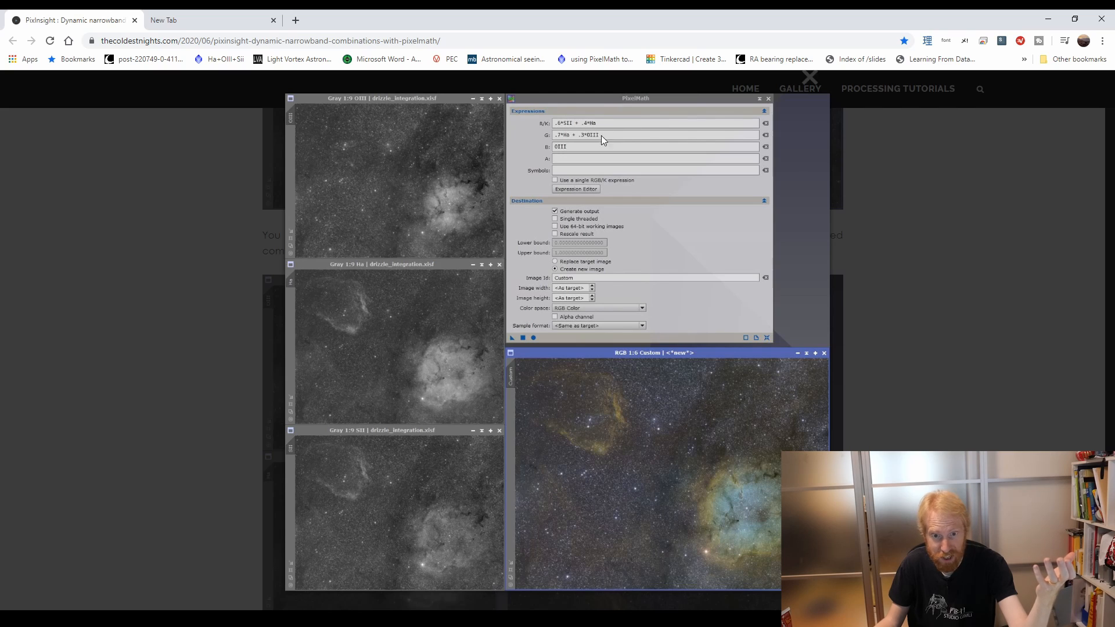
pyautogui.click(1038, 256)
# Read the Dynamic combinations section, enlarge the PixelMath example using narrowband channels as factors, and return to PixInsight.
pyautogui.scroll(-10, 889, 349)
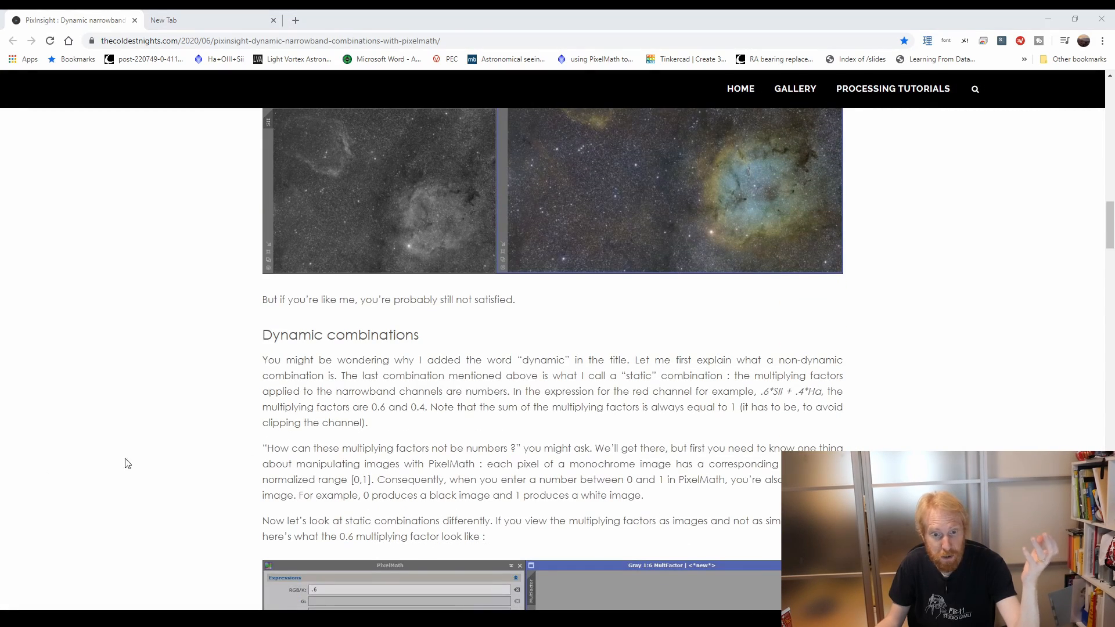
pyautogui.scroll(-6, 954, 428)
pyautogui.scroll(-12, 686, 410)
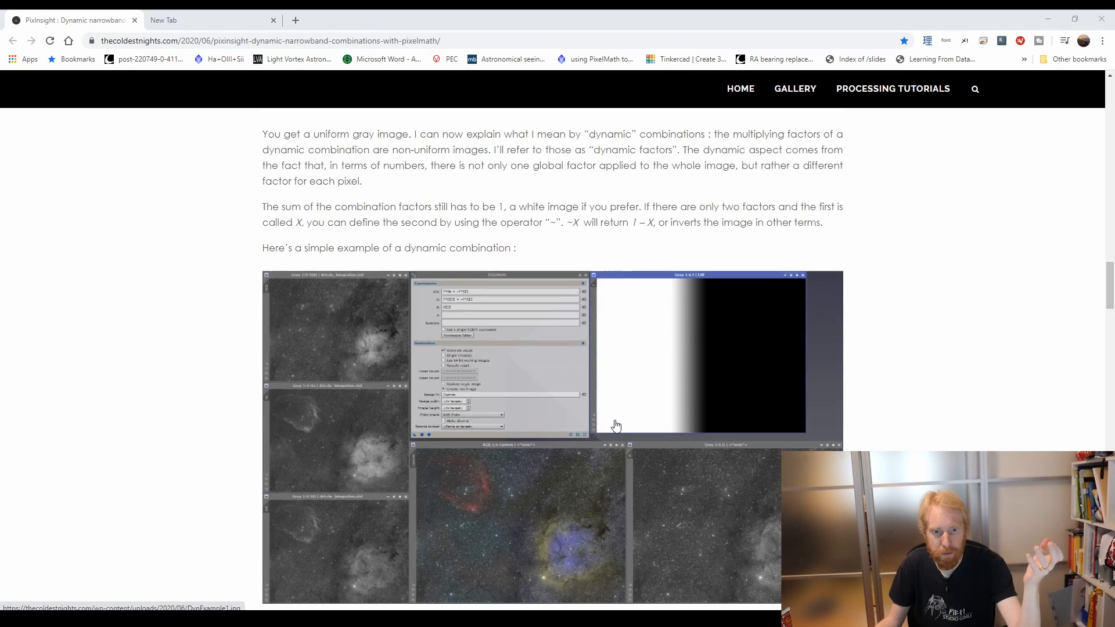
pyautogui.scroll(-6, 616, 427)
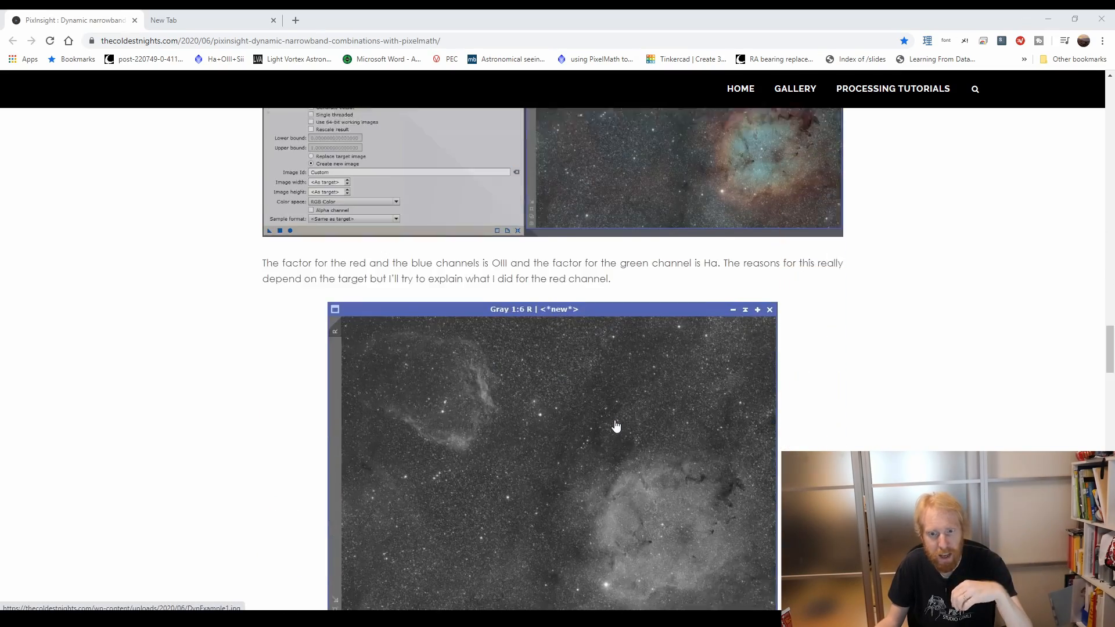
pyautogui.scroll(5, 451, 369)
pyautogui.click(450, 367)
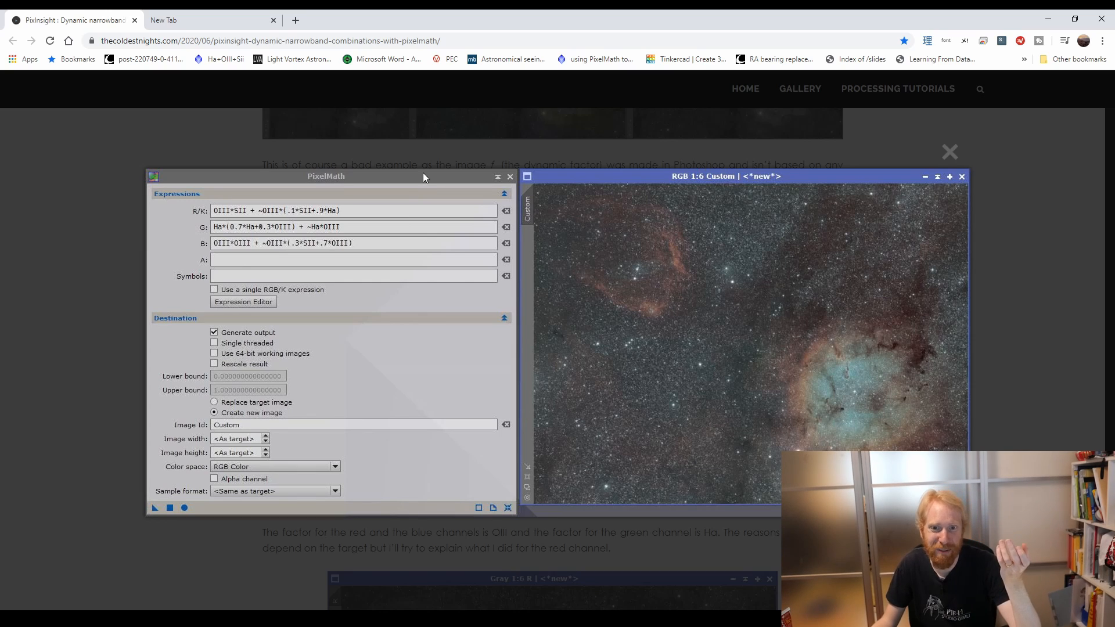
pyautogui.moveTo(572, 27); pyautogui.dragTo(1114, 232)
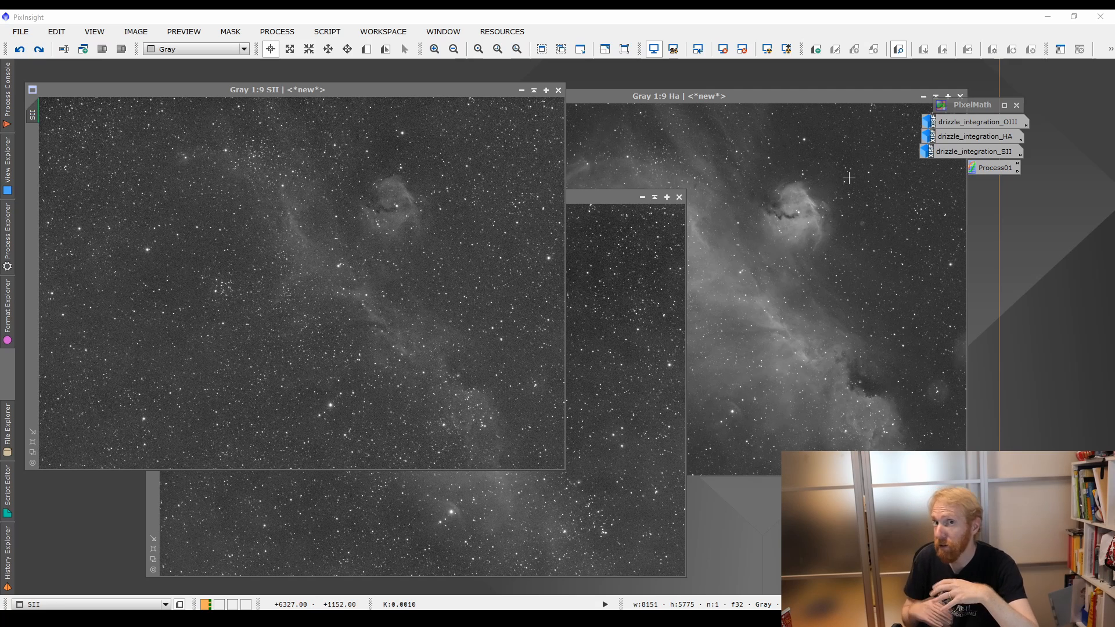
# Reset the screen stretch on the OIII, SII and Ha images to show their linear data.
pyautogui.click(238, 100)
pyautogui.click(646, 312)
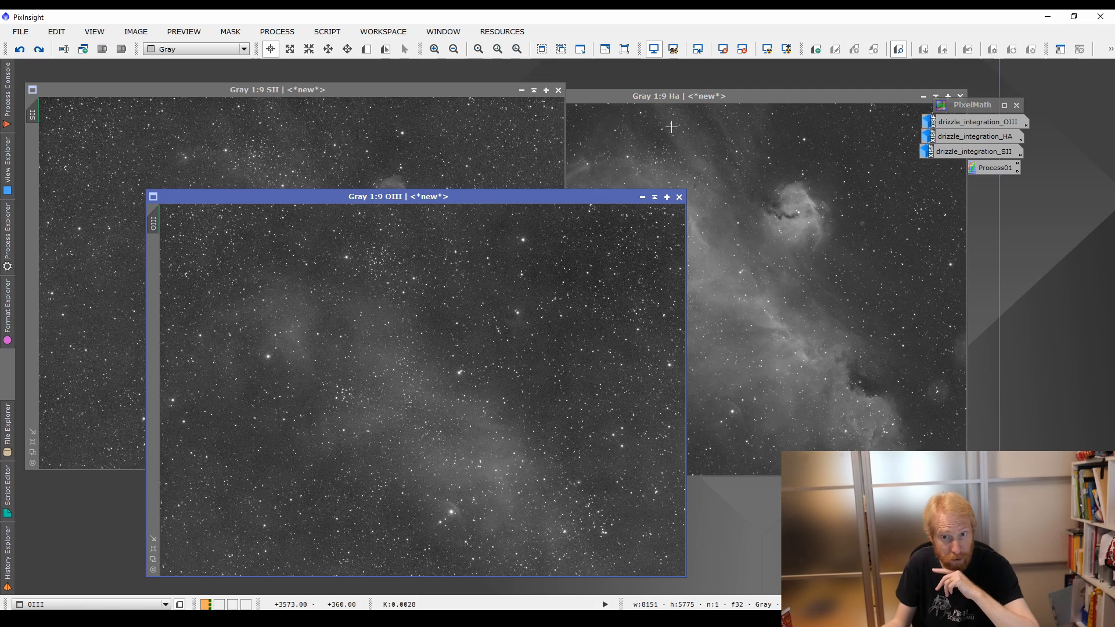
pyautogui.click(724, 49)
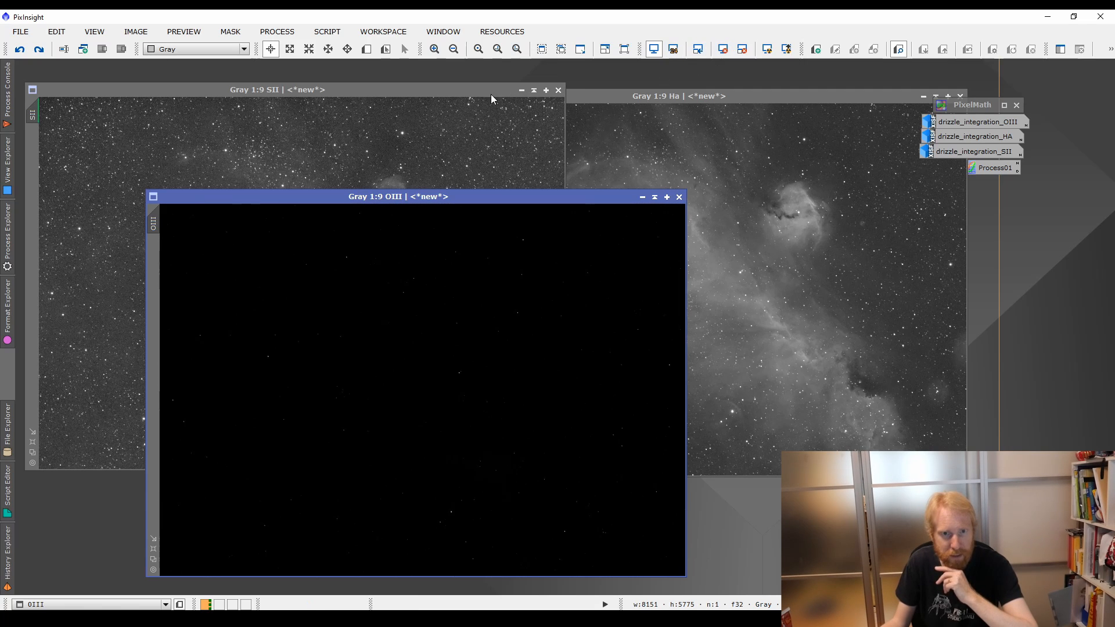
pyautogui.click(491, 96)
pyautogui.click(723, 49)
pyautogui.click(720, 97)
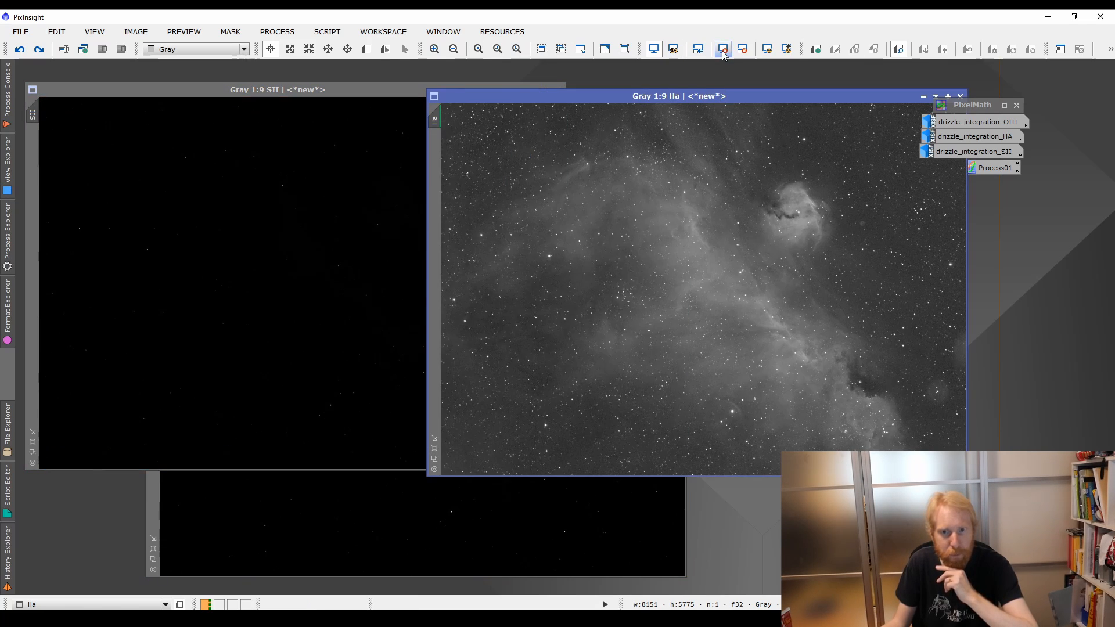
pyautogui.click(723, 49)
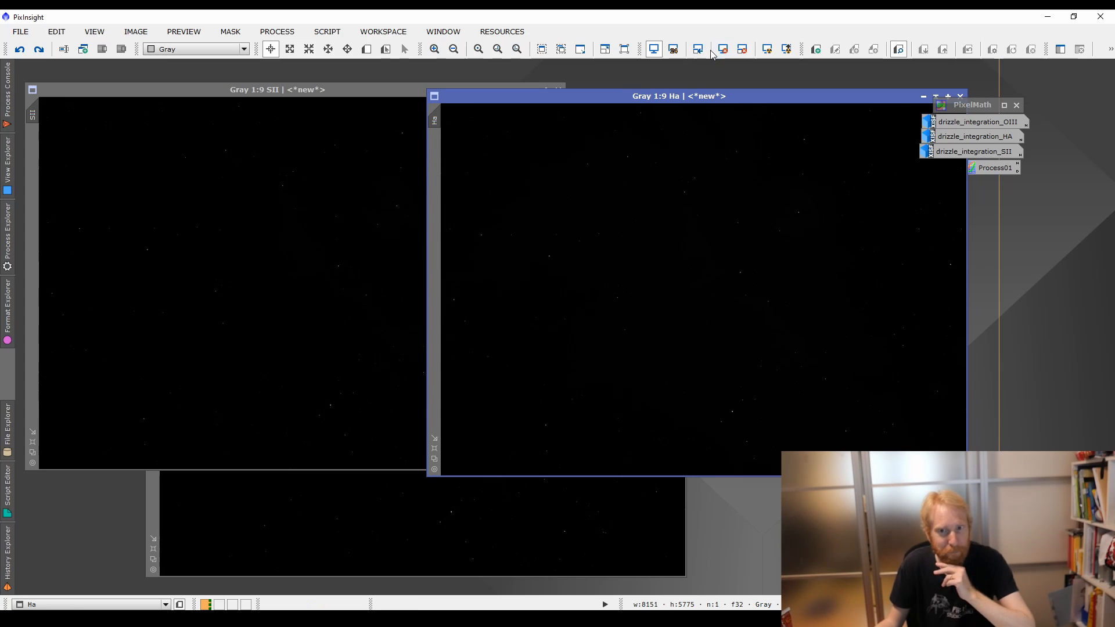
# Apply an automatic screen stretch to the Ha, SII and OIII images.
pyautogui.click(767, 53)
pyautogui.click(341, 180)
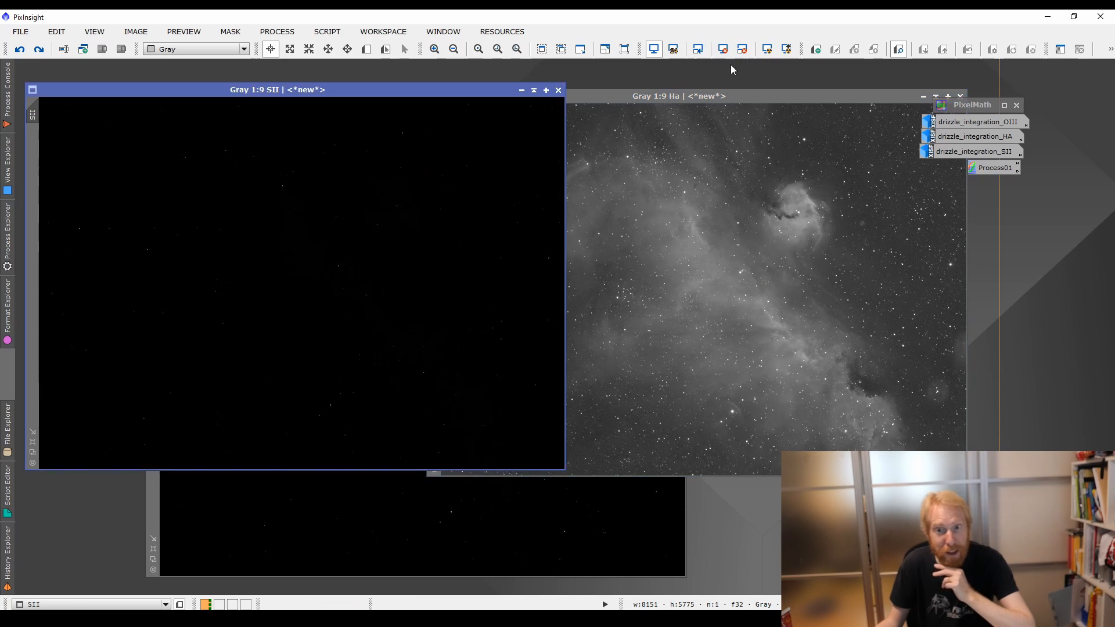
pyautogui.click(765, 53)
pyautogui.click(323, 526)
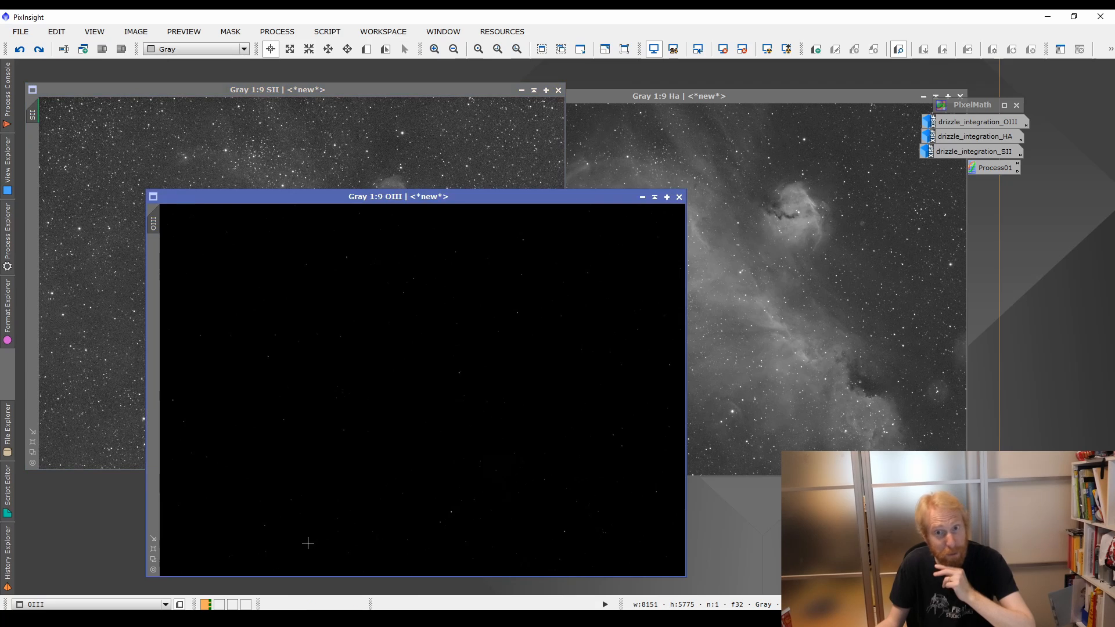
pyautogui.click(768, 50)
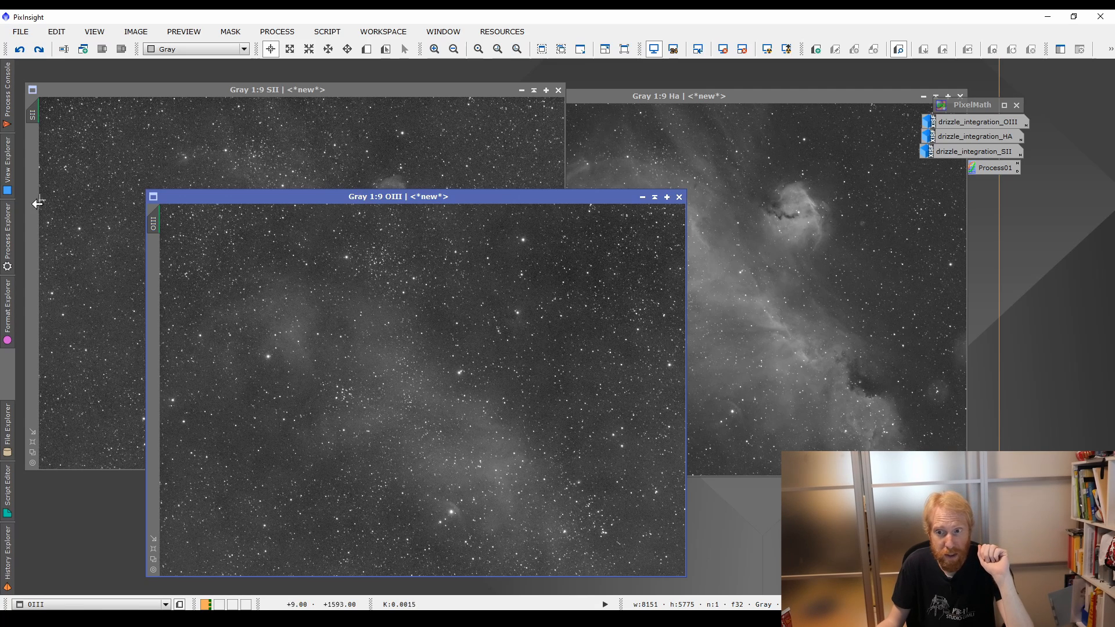
# Open the MaskedStretch process and place its dialog over the Ha image, clear of the OIII image.
pyautogui.click(7, 232)
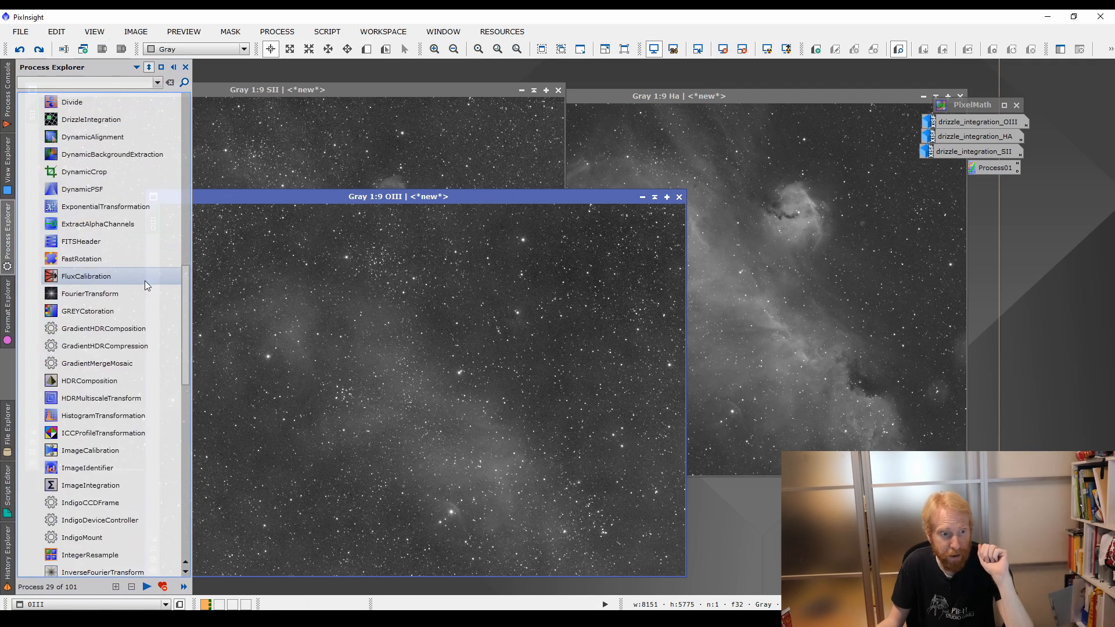
pyautogui.scroll(-4, 145, 280)
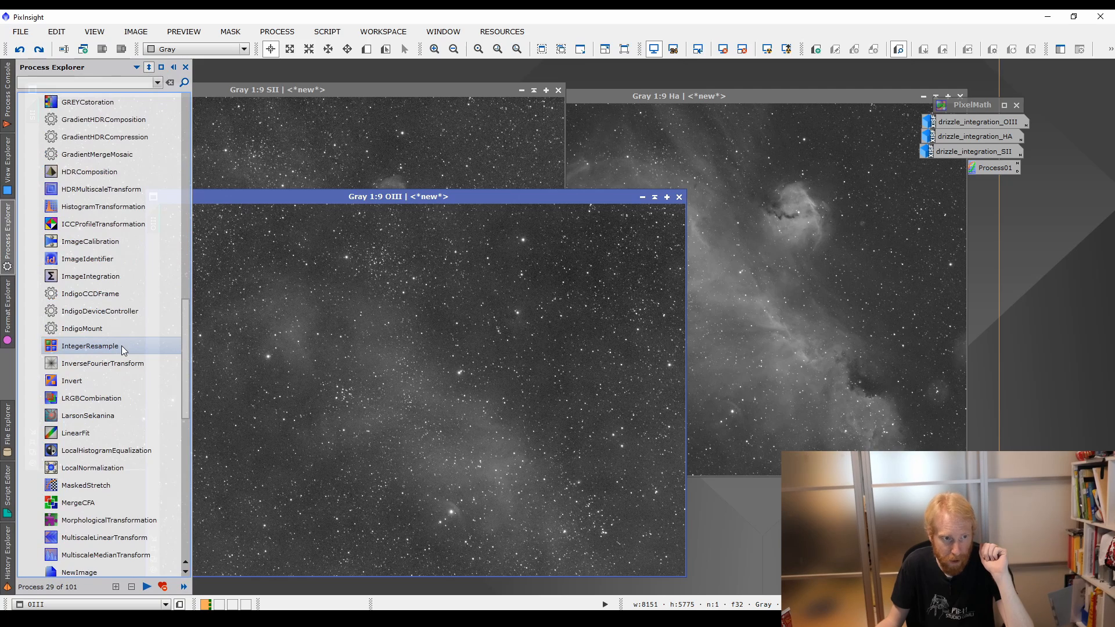
pyautogui.scroll(-3, 120, 346)
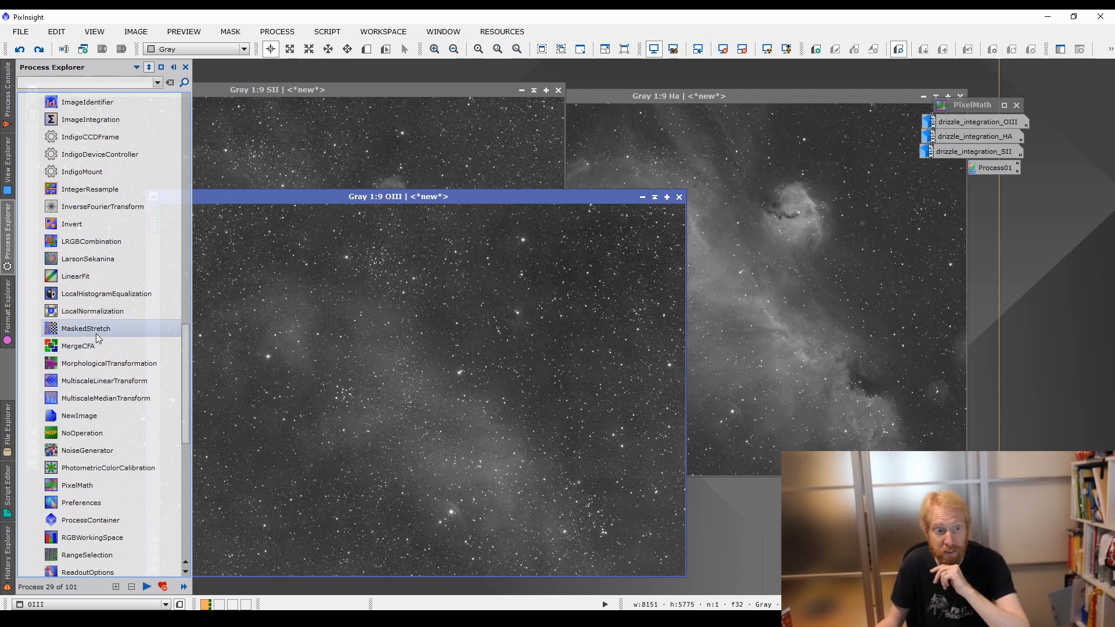
pyautogui.doubleClick(96, 334)
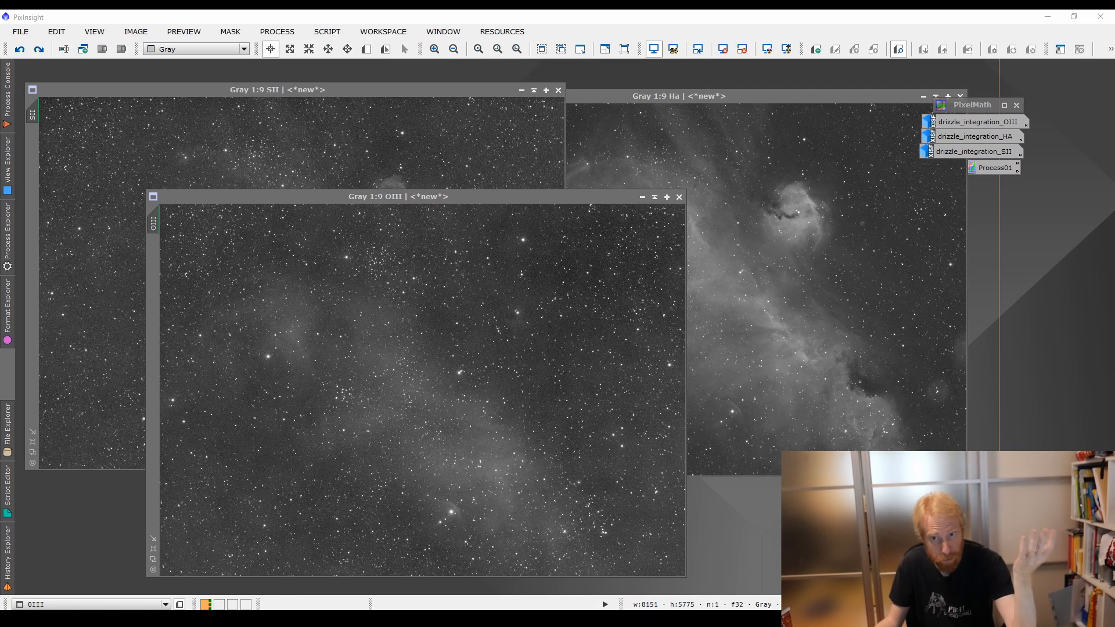
pyautogui.moveTo(1040, 470); pyautogui.dragTo(803, 239)
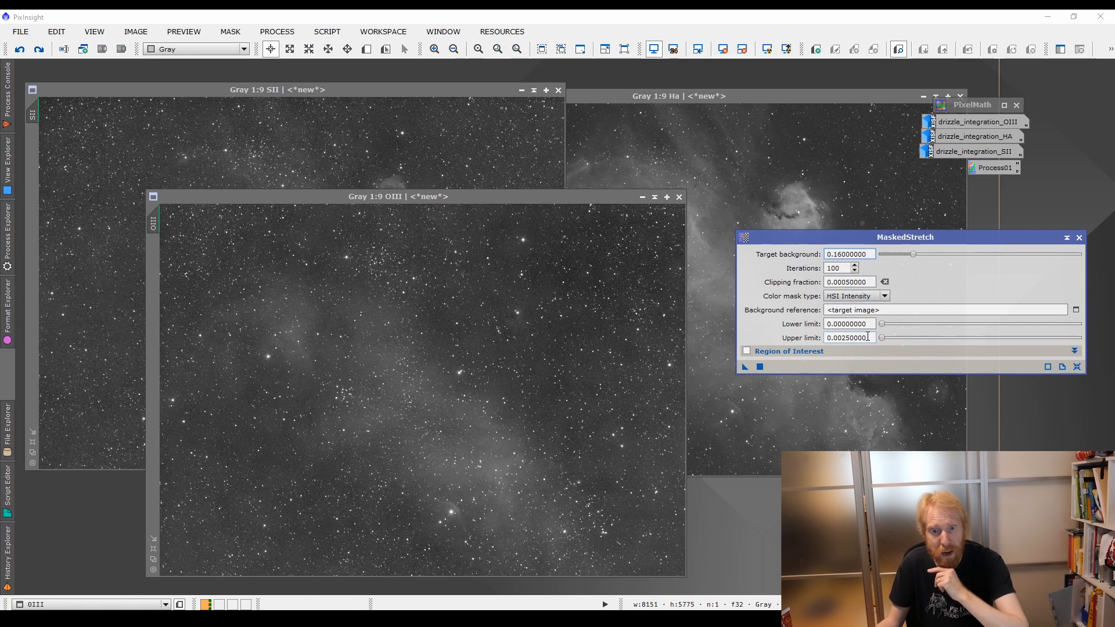
# Read out the background levels of the OIII, Ha and SII images to check the MaskedStretch upper limit of 0.0025.
pyautogui.click(270, 50)
pyautogui.click(581, 287)
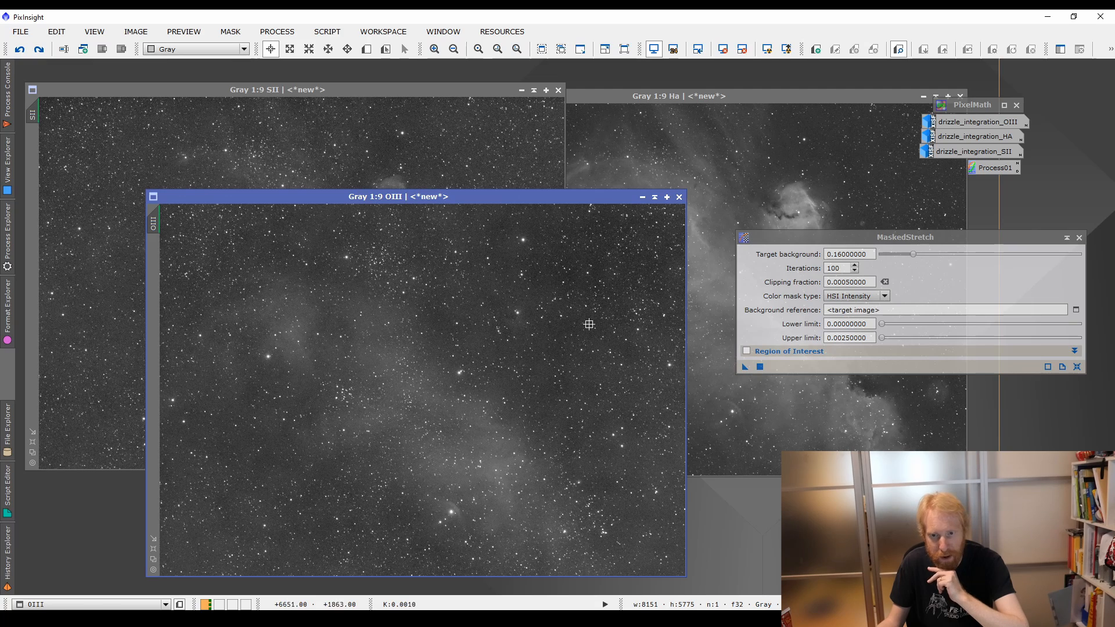
pyautogui.click(848, 339)
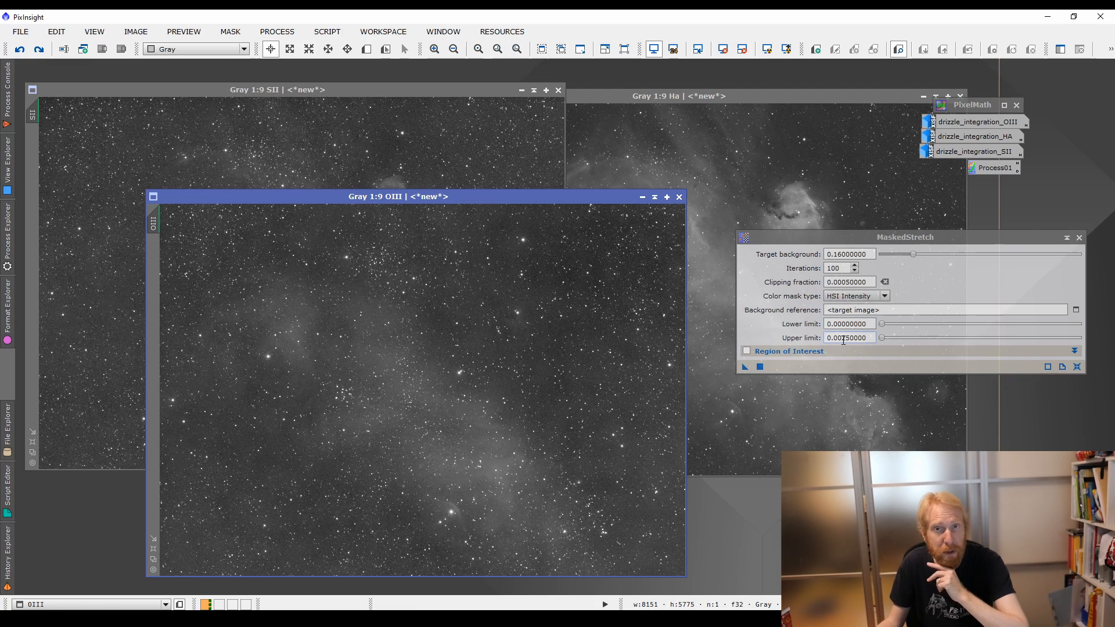
pyautogui.click(860, 155)
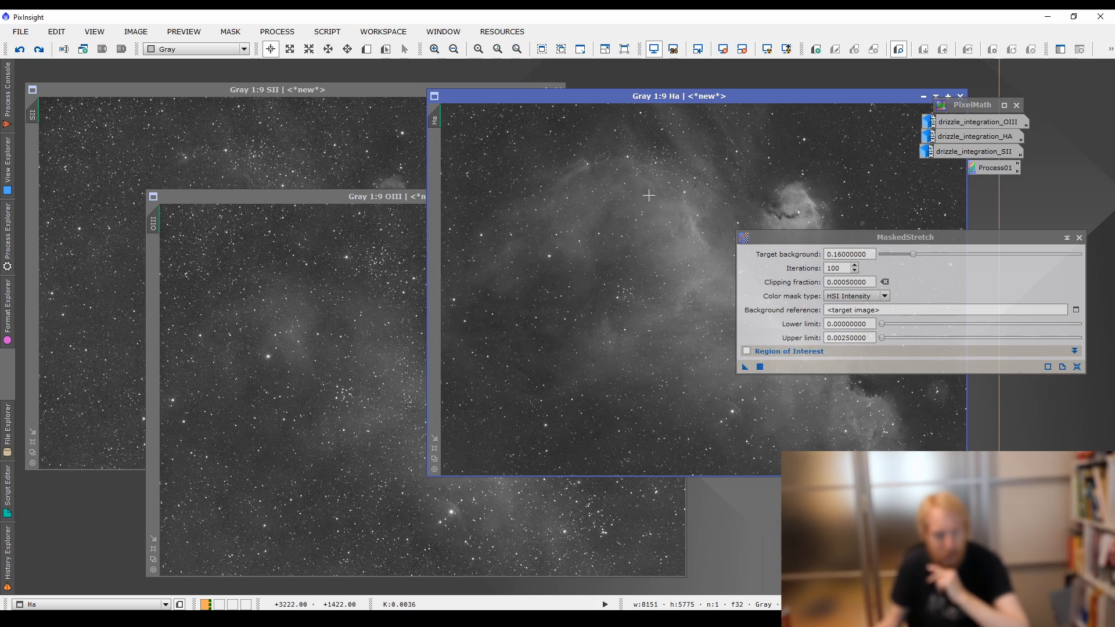
pyautogui.click(390, 140)
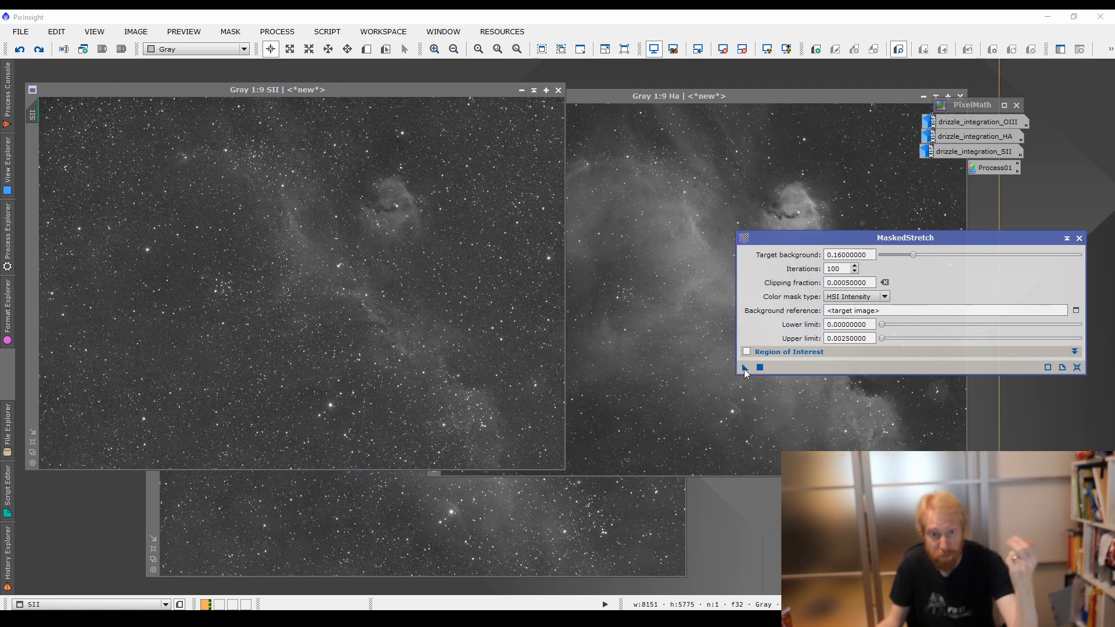
# Apply MaskedStretch with a target background of 0.16 and 100 iterations to the SII, Ha and OIII images, and close its dialog.
pyautogui.moveTo(744, 367); pyautogui.dragTo(395, 277)
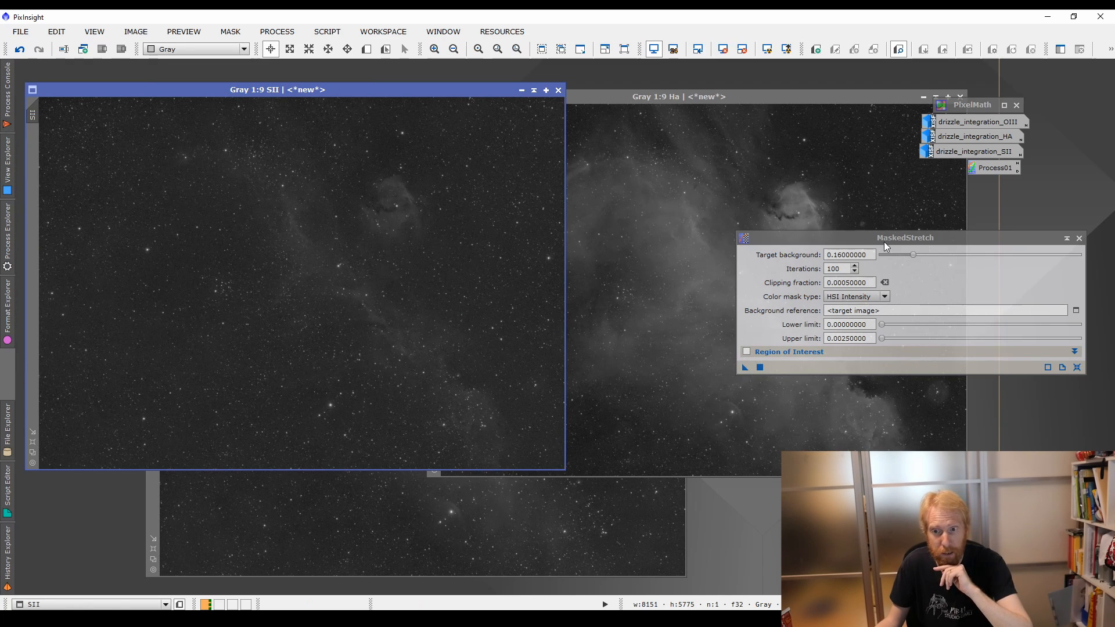
pyautogui.moveTo(885, 241); pyautogui.dragTo(831, 377)
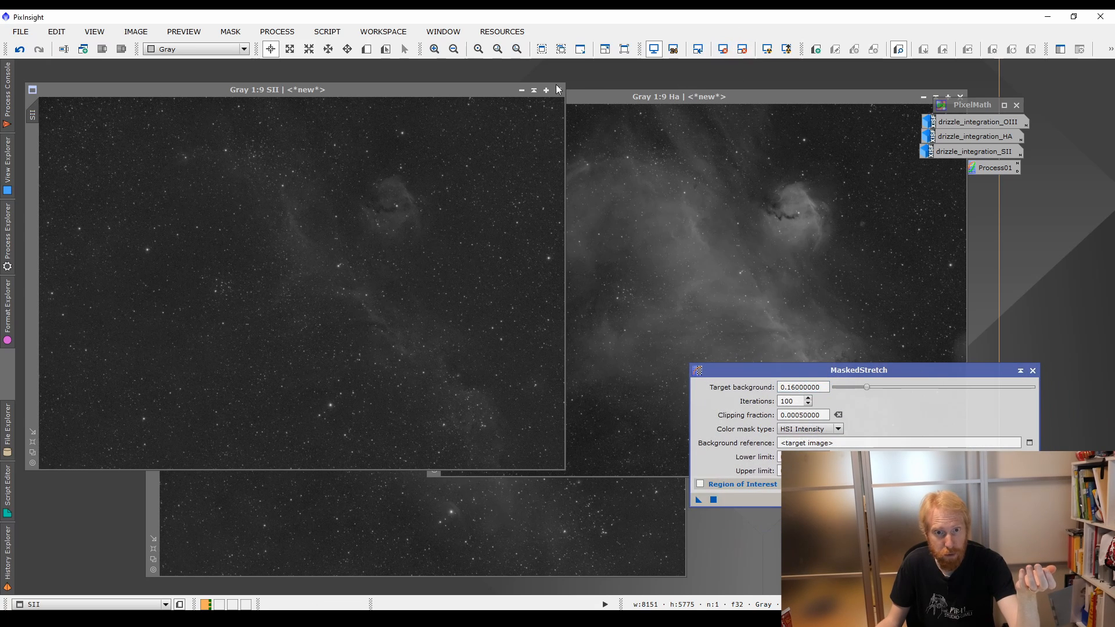
pyautogui.click(636, 96)
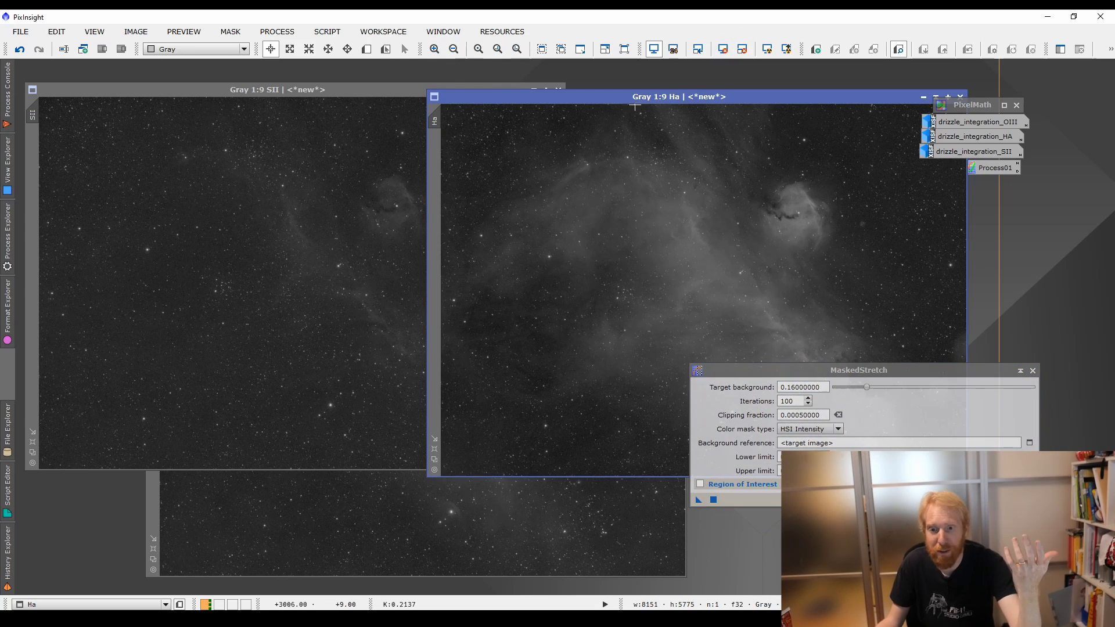
pyautogui.click(1032, 372)
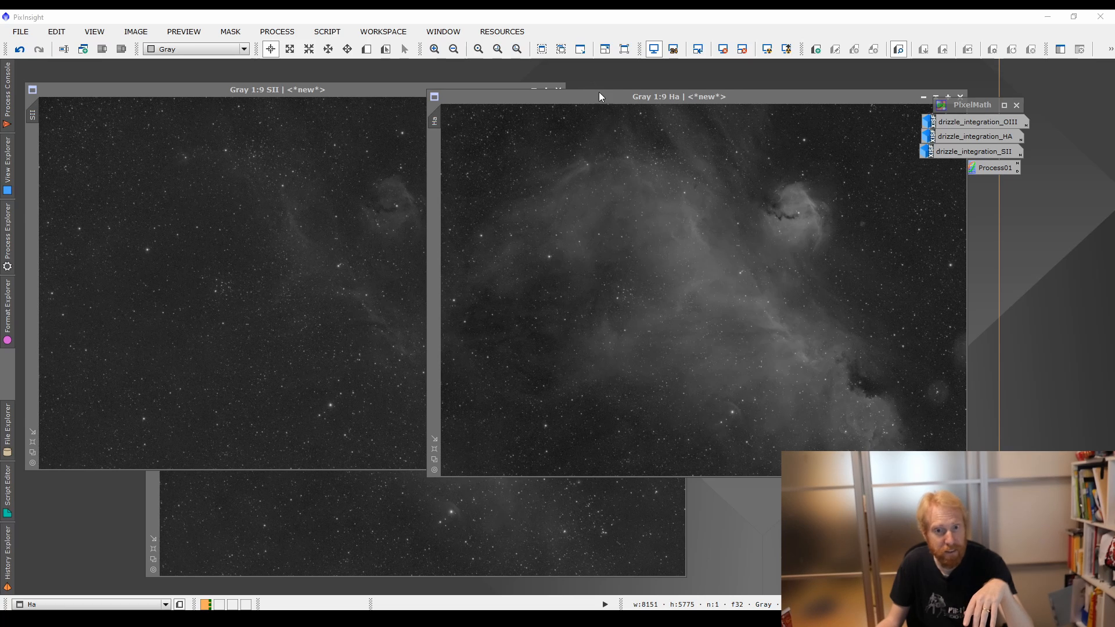
pyautogui.moveTo(600, 96); pyautogui.dragTo(647, 115)
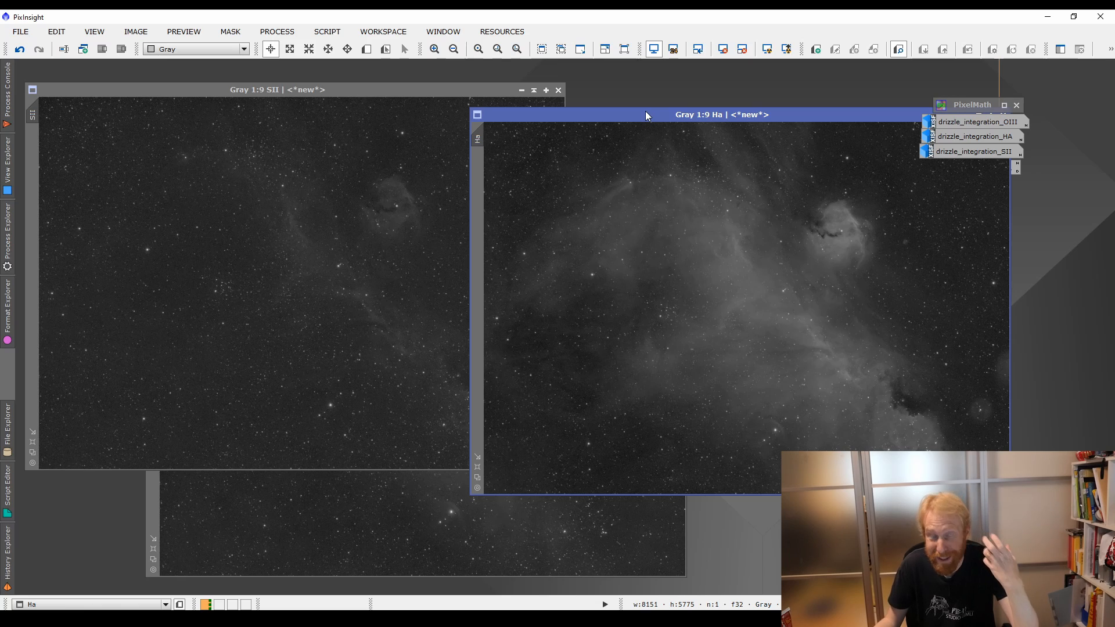
# Open the Statistics process and place its dialog over the Ha image, clear of the SII image.
pyautogui.click(7, 238)
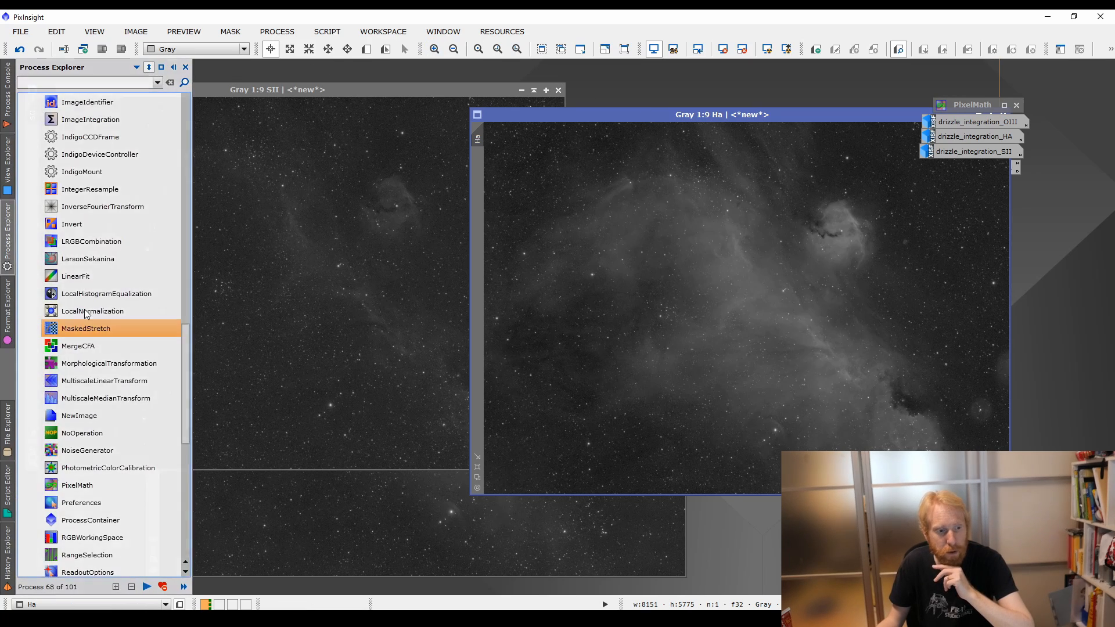
pyautogui.scroll(-7, 86, 314)
pyautogui.doubleClick(88, 470)
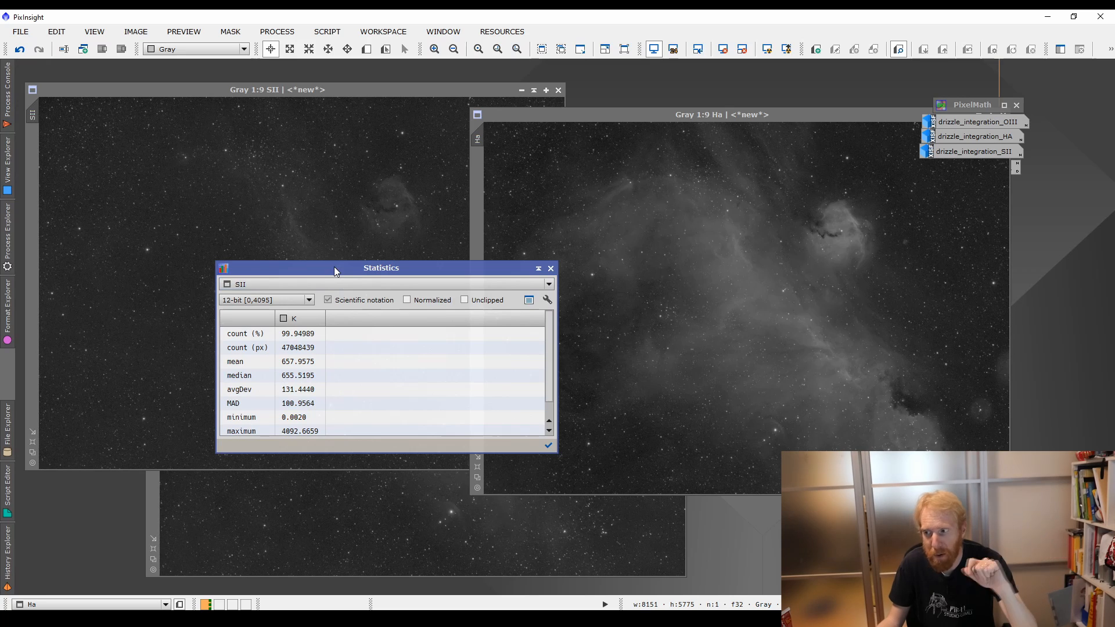
pyautogui.moveTo(334, 267); pyautogui.dragTo(748, 304)
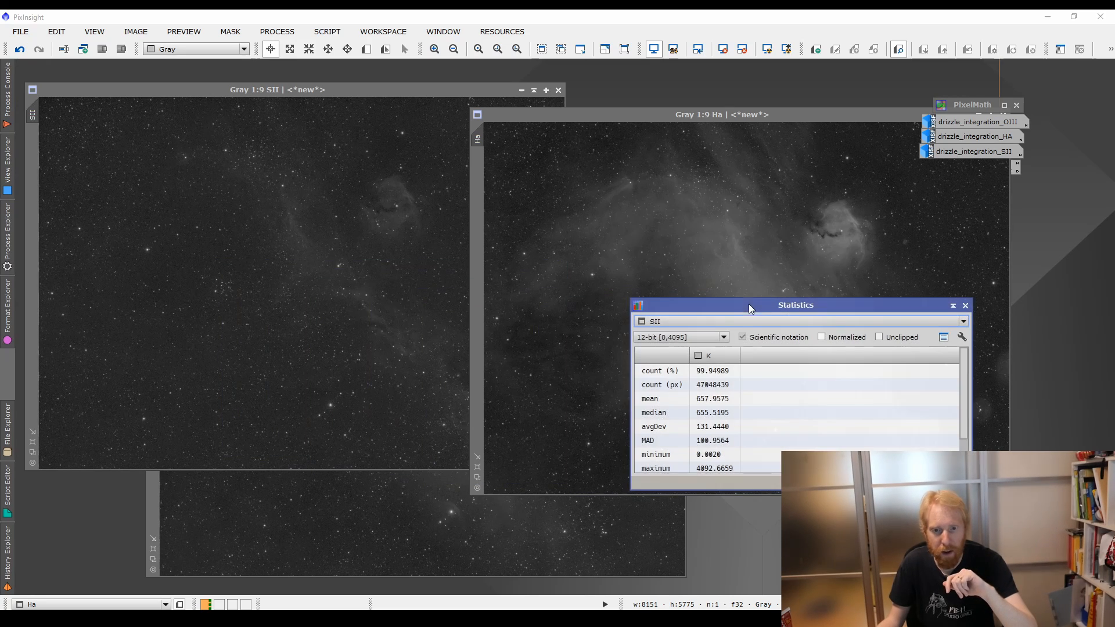
# Compare the mean and median statistics of the Ha and SII images.
pyautogui.click(702, 324)
pyautogui.click(654, 340)
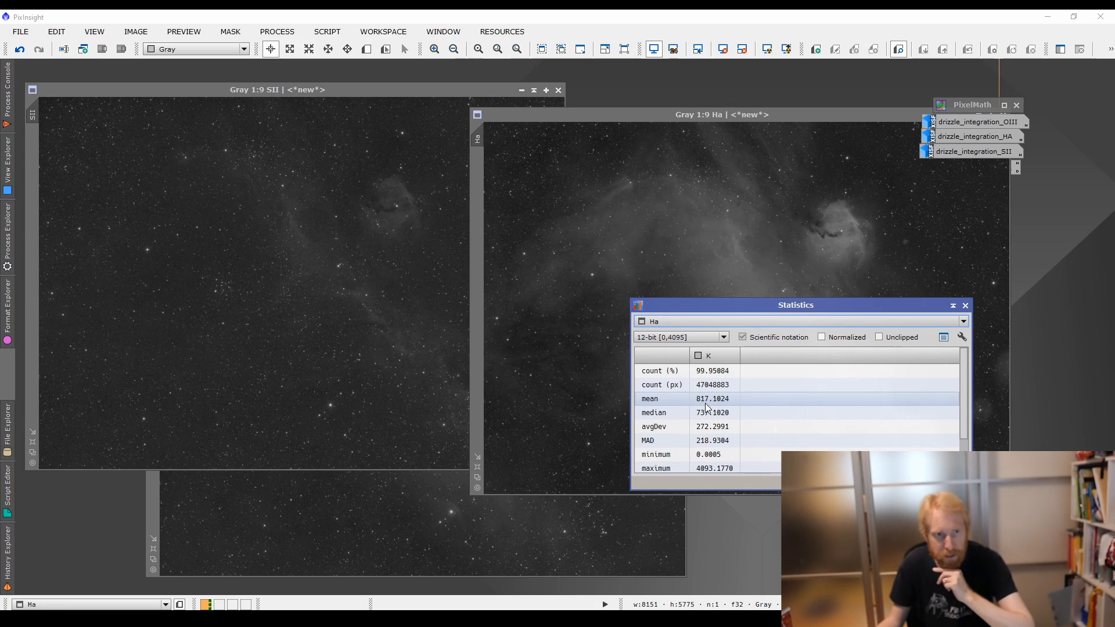
pyautogui.click(688, 322)
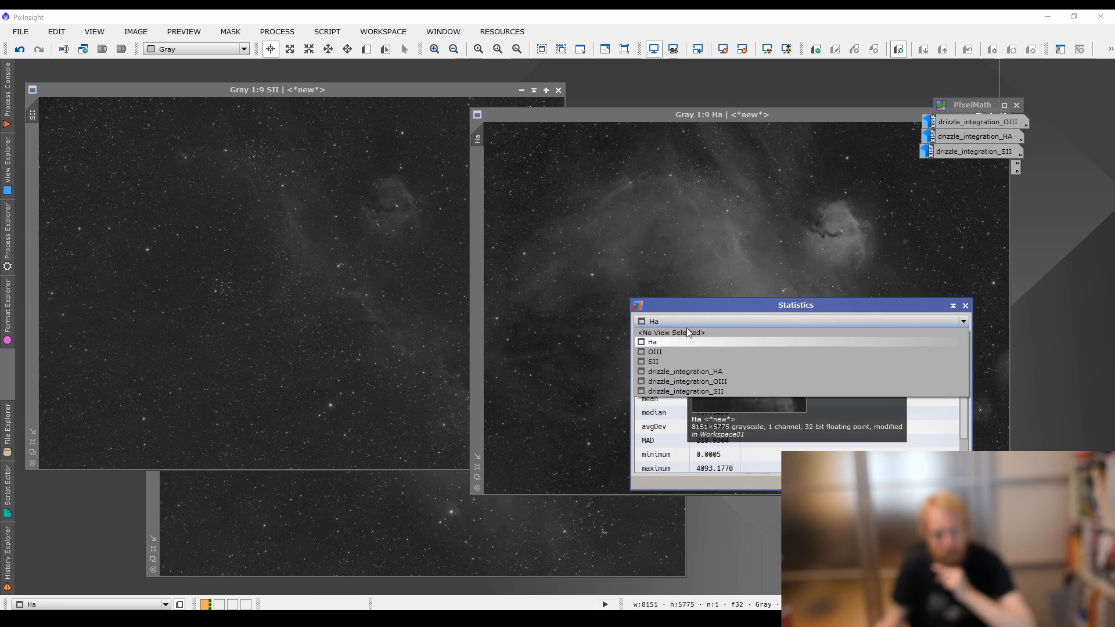
pyautogui.click(668, 361)
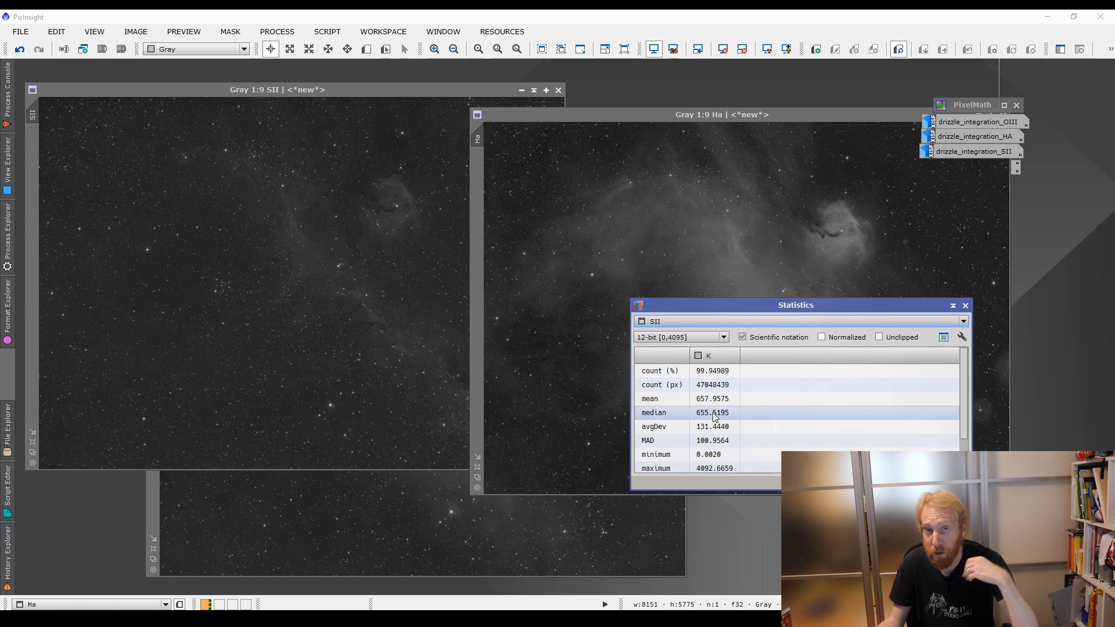
pyautogui.click(709, 323)
pyautogui.click(709, 323)
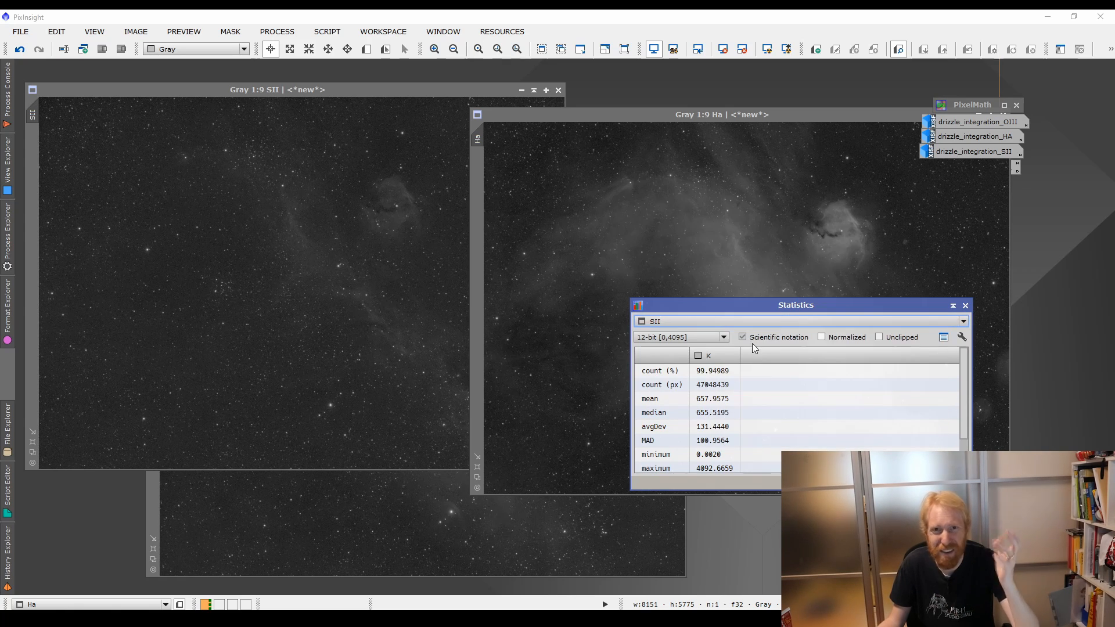
# Open the CurvesTransformation process and place its dialog so that the Statistics values stay readable.
pyautogui.click(7, 239)
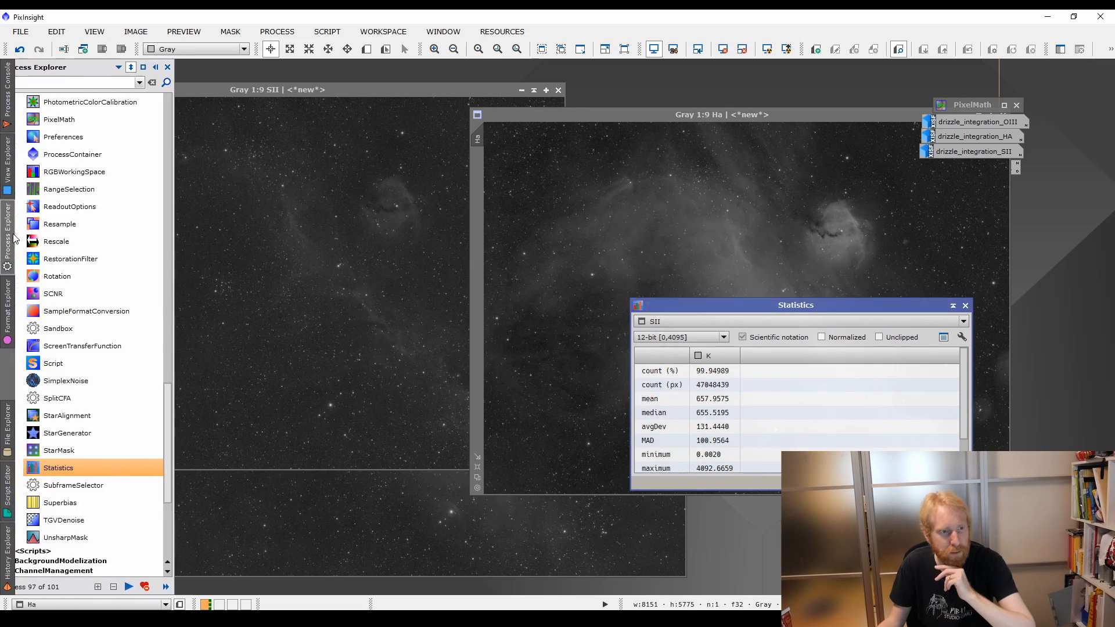
pyautogui.scroll(10, 99, 315)
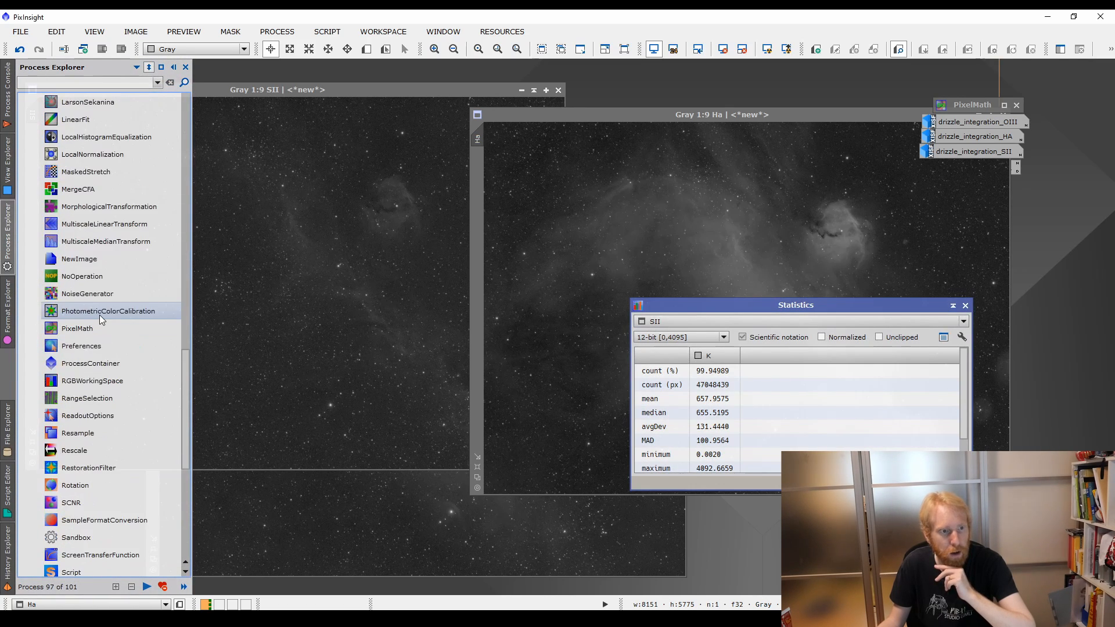
pyautogui.scroll(5, 147, 281)
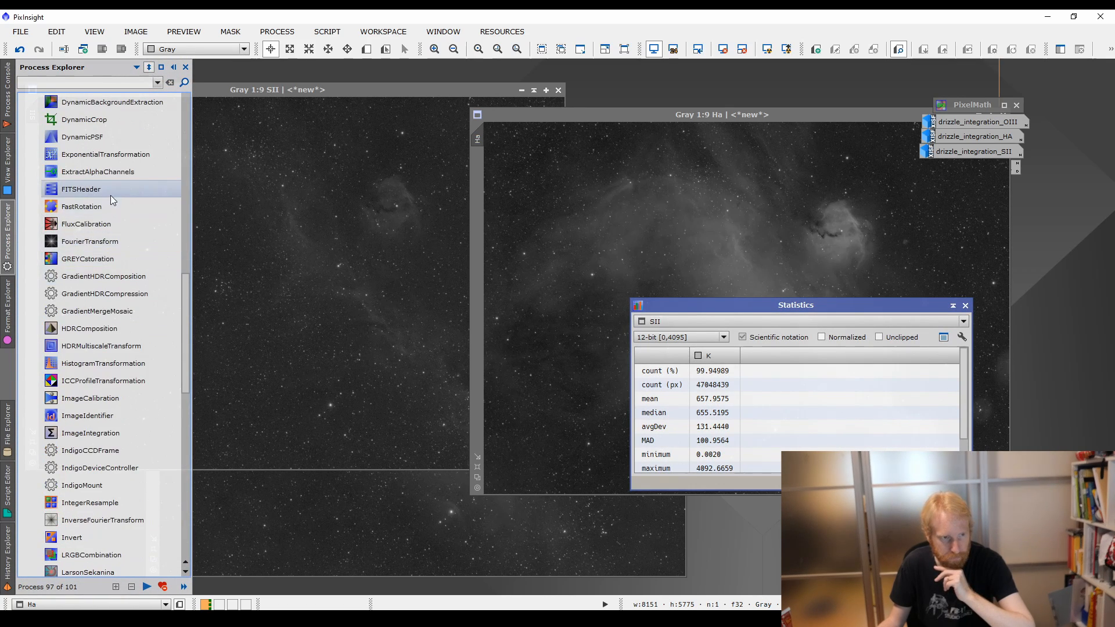
pyautogui.doubleClick(89, 172)
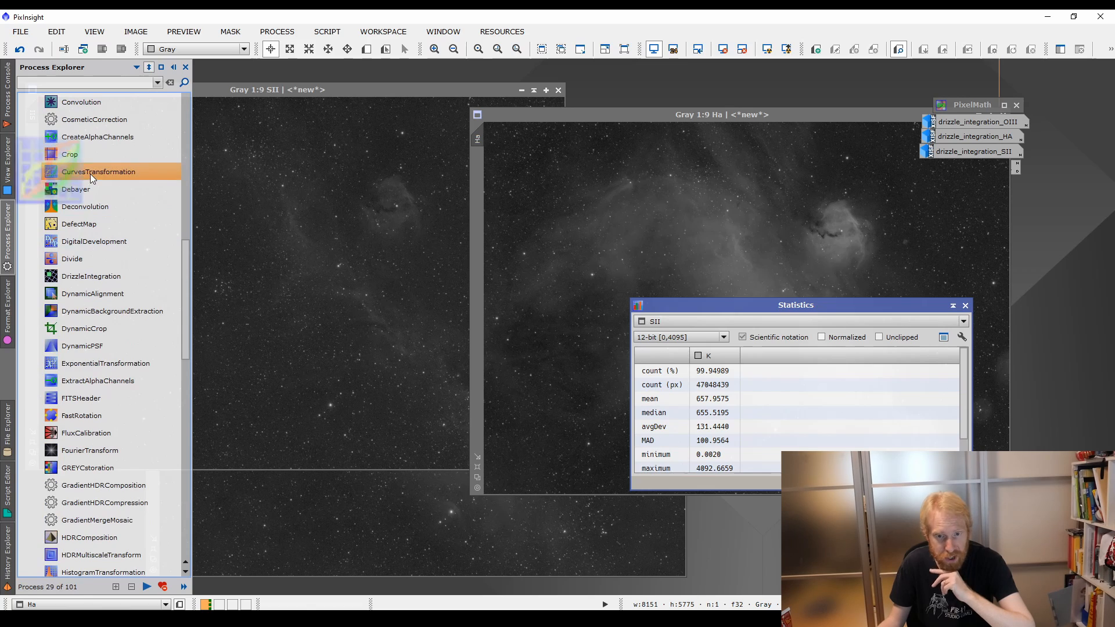
pyautogui.click(770, 437)
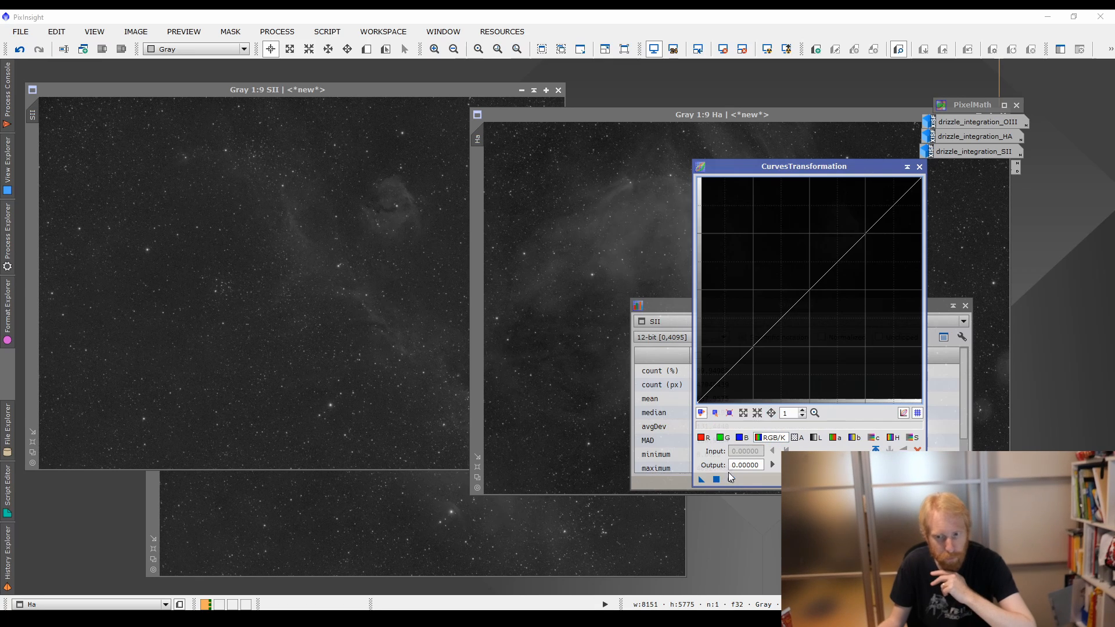
pyautogui.moveTo(775, 167); pyautogui.dragTo(527, 156)
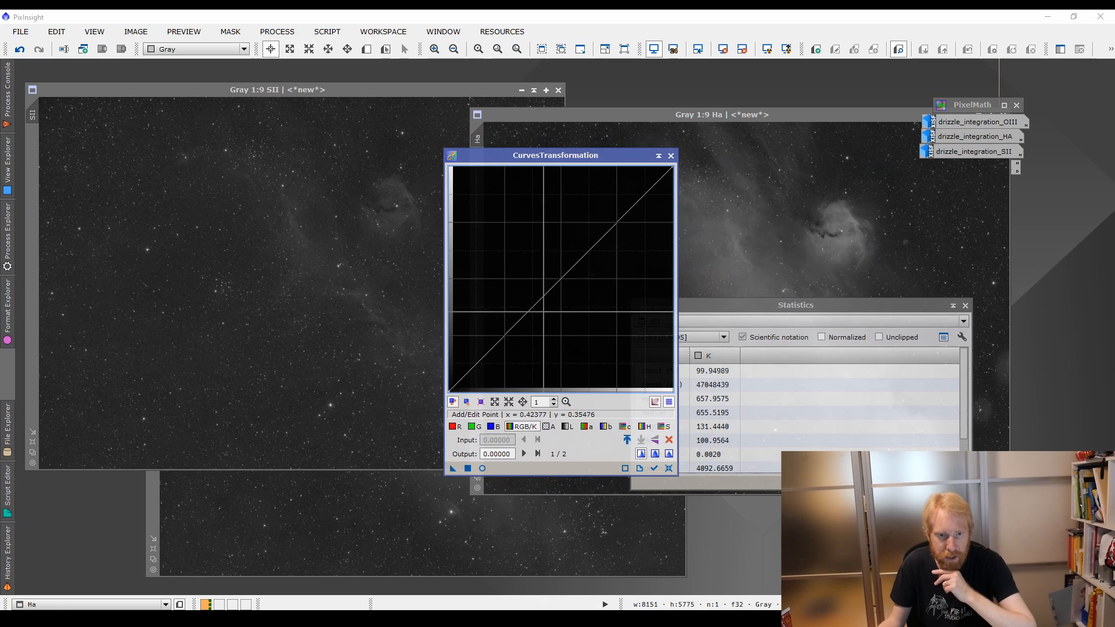
# Try an RGB/K curve with a point at input 0.45995, output 0.53985 on the SII image, and undo it.
pyautogui.click(561, 277)
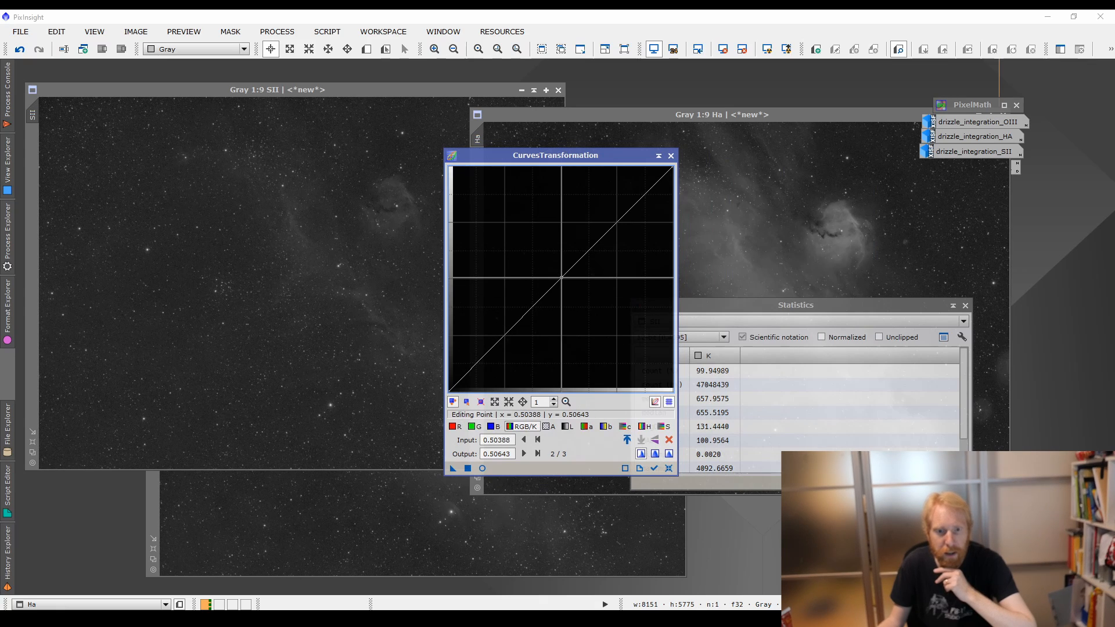
pyautogui.moveTo(560, 277); pyautogui.dragTo(551, 271)
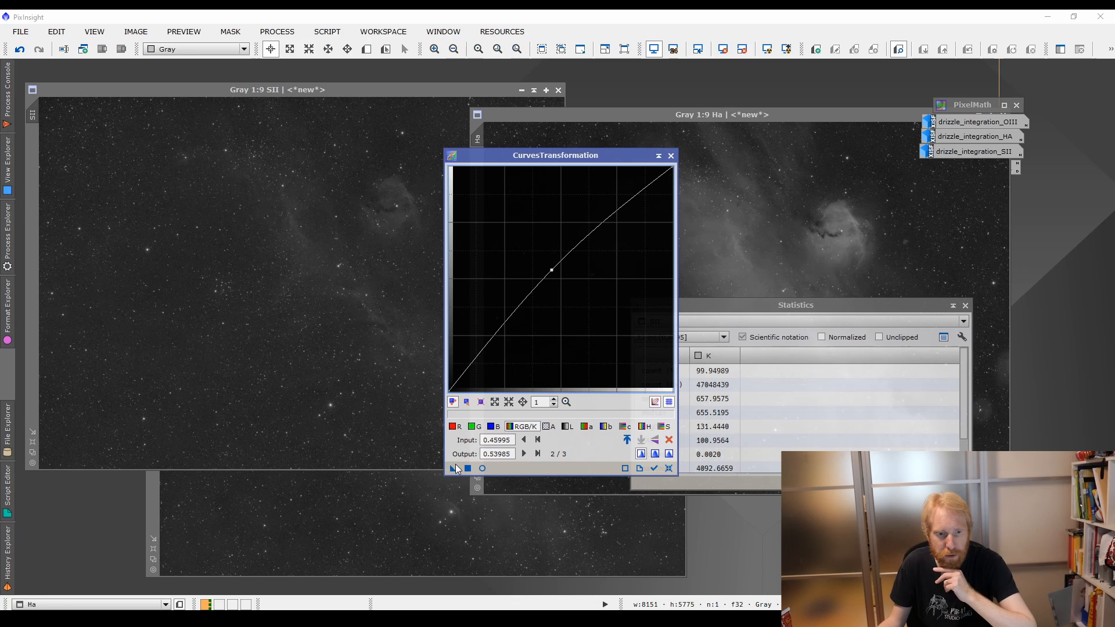
pyautogui.moveTo(457, 468); pyautogui.dragTo(206, 247)
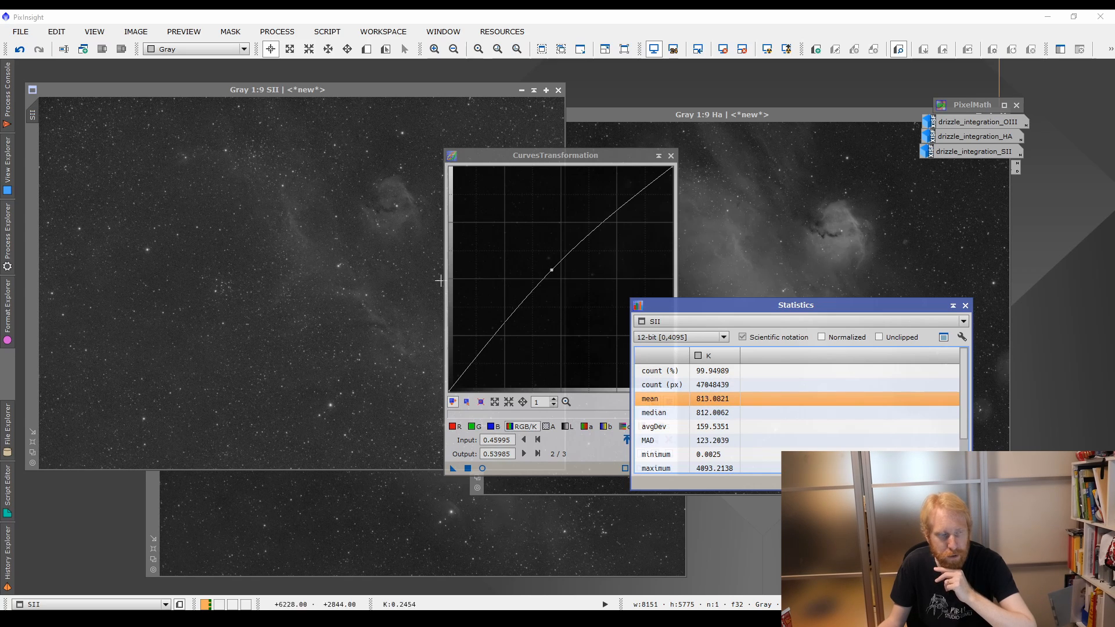
pyautogui.click(122, 90)
pyautogui.click(20, 50)
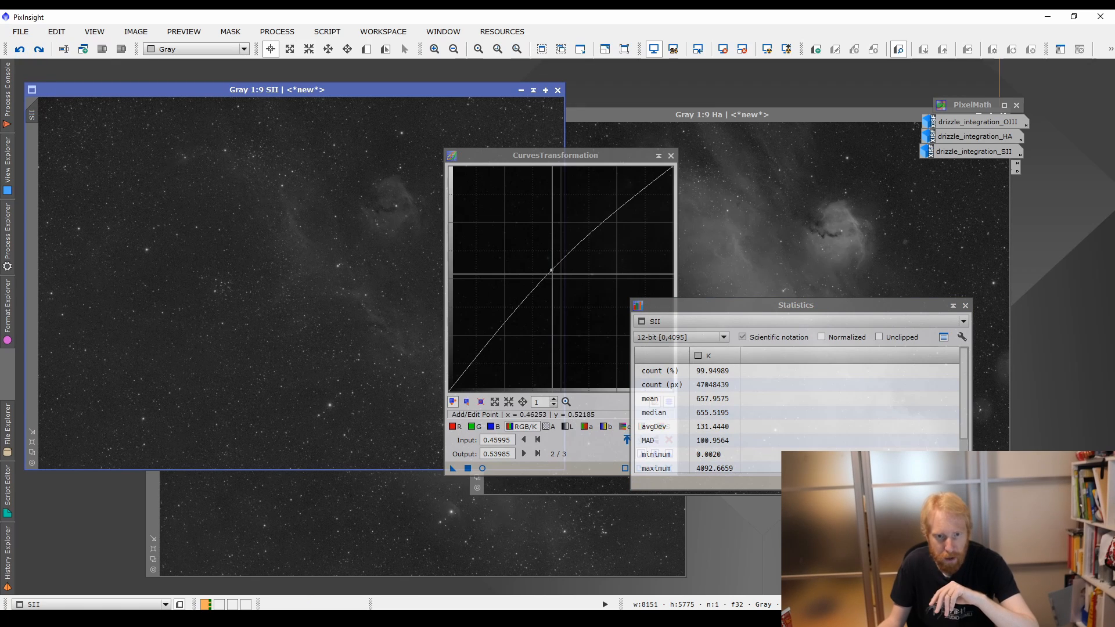
# Set the curve point to input 0.47545, output 0.52956 and apply the curve to the SII image.
pyautogui.moveTo(552, 272); pyautogui.dragTo(555, 273)
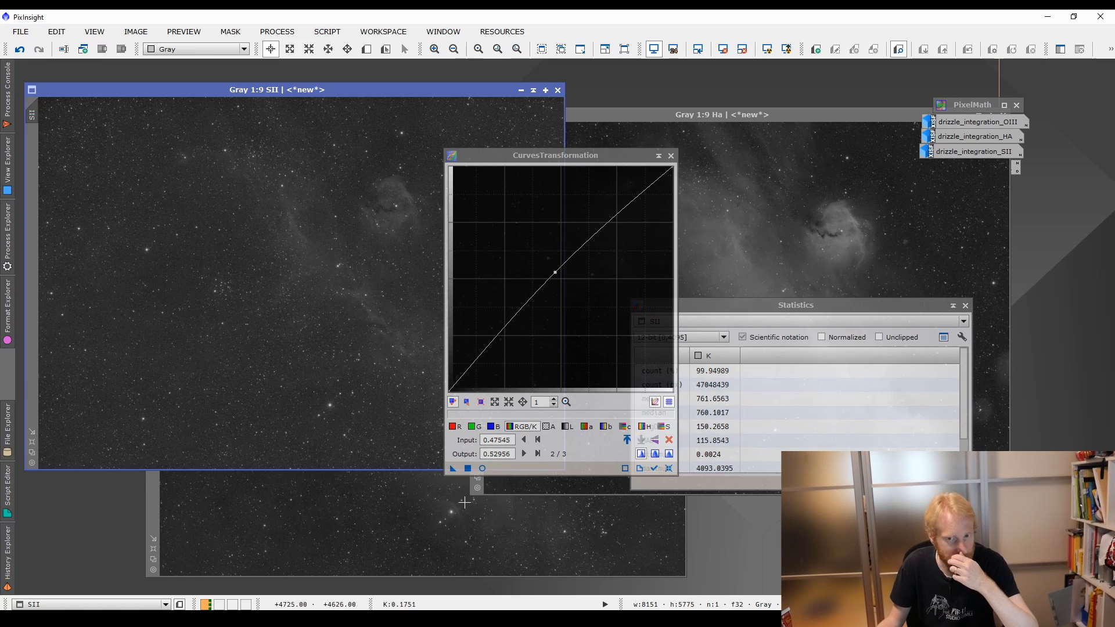
# Bring the OIII image forward and read its values in Statistics.
pyautogui.click(418, 523)
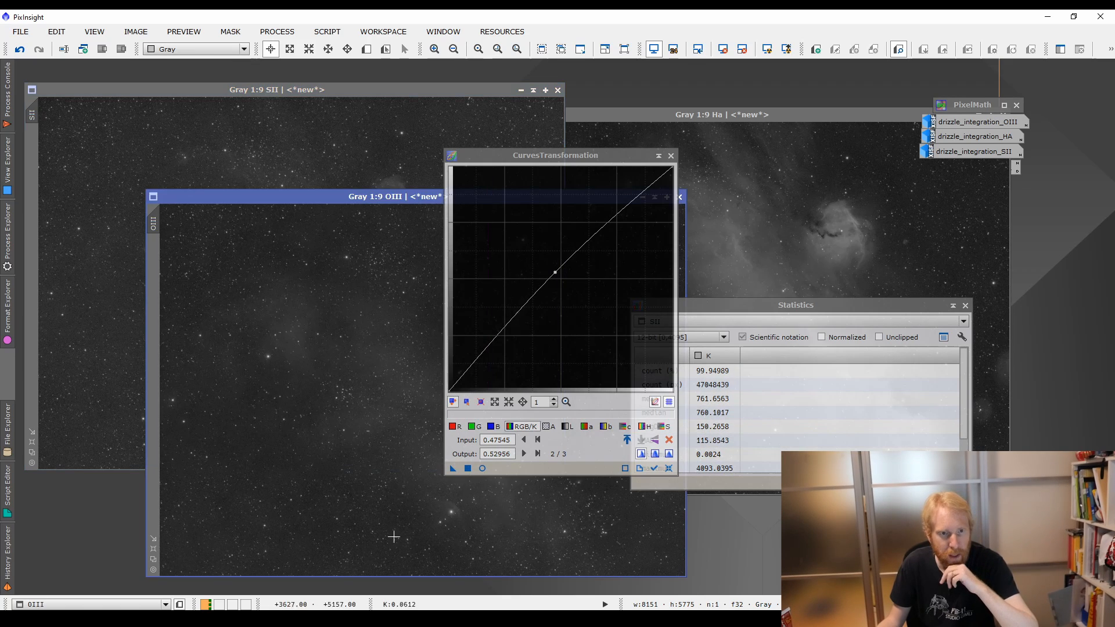
pyautogui.click(778, 324)
pyautogui.click(677, 350)
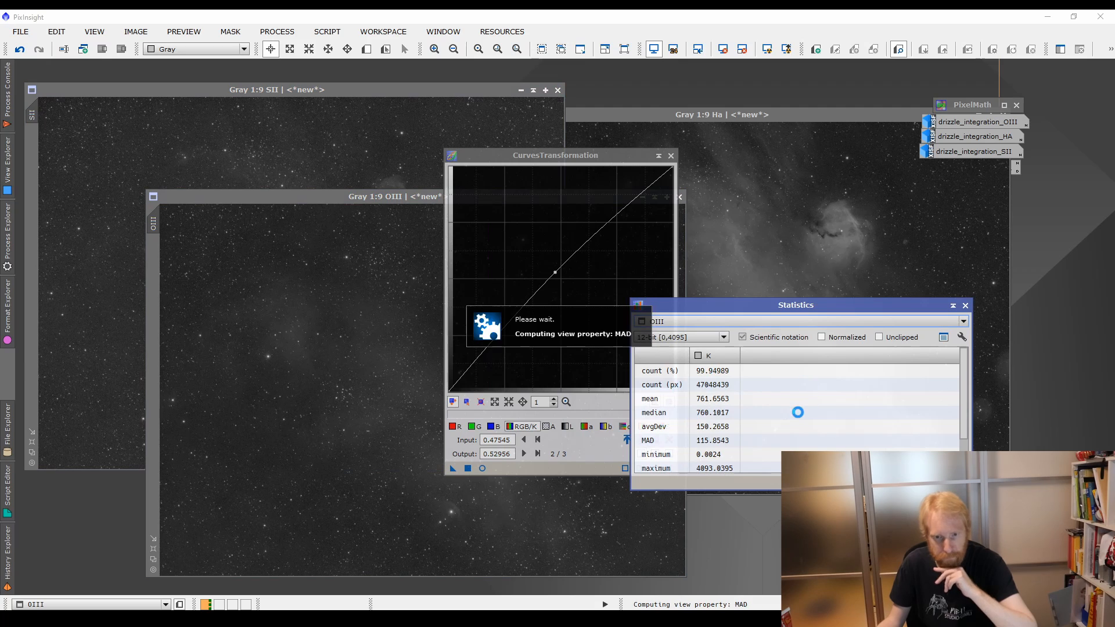
# Try the curve with its point at input 0.48062, output 0.52442 on the OIII image, and undo it.
pyautogui.click(457, 473)
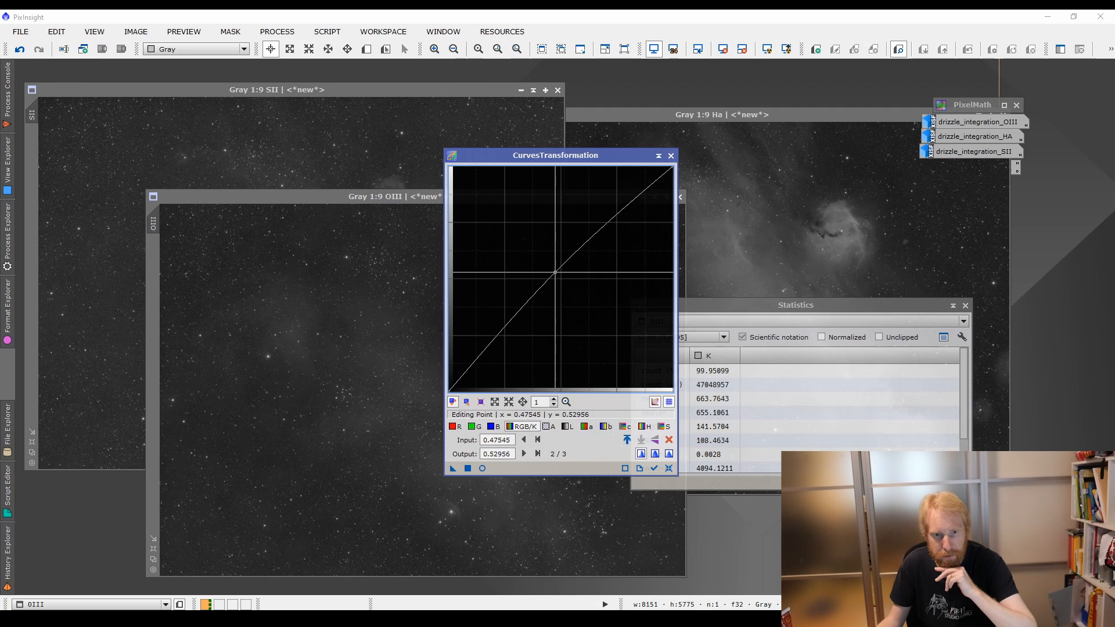
pyautogui.moveTo(556, 272); pyautogui.dragTo(556, 273)
pyautogui.moveTo(453, 469); pyautogui.dragTo(277, 390)
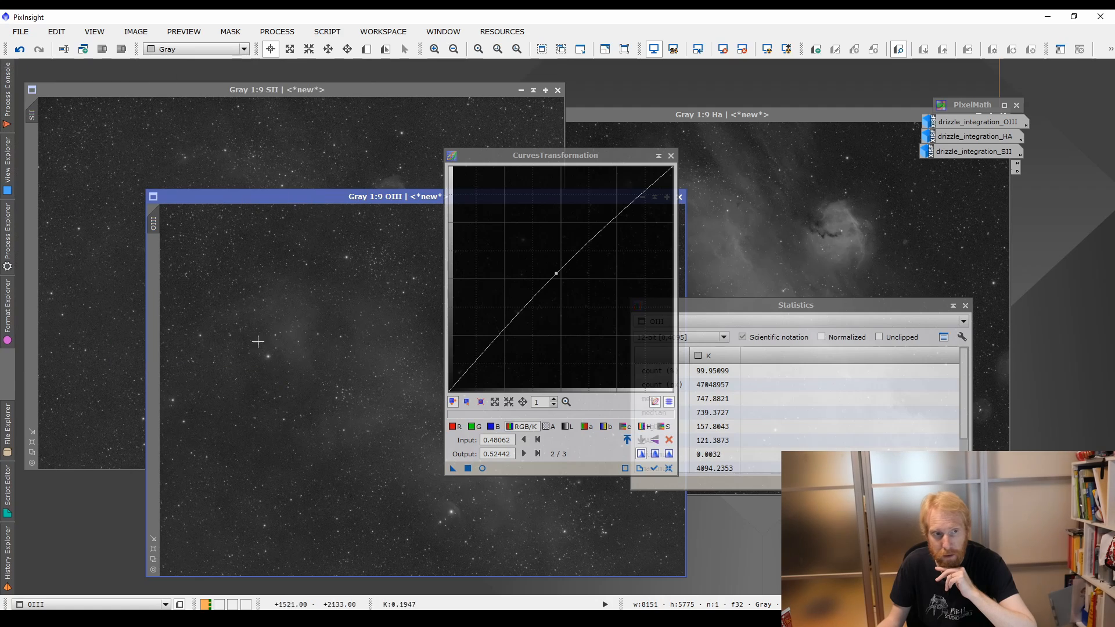
pyautogui.click(21, 50)
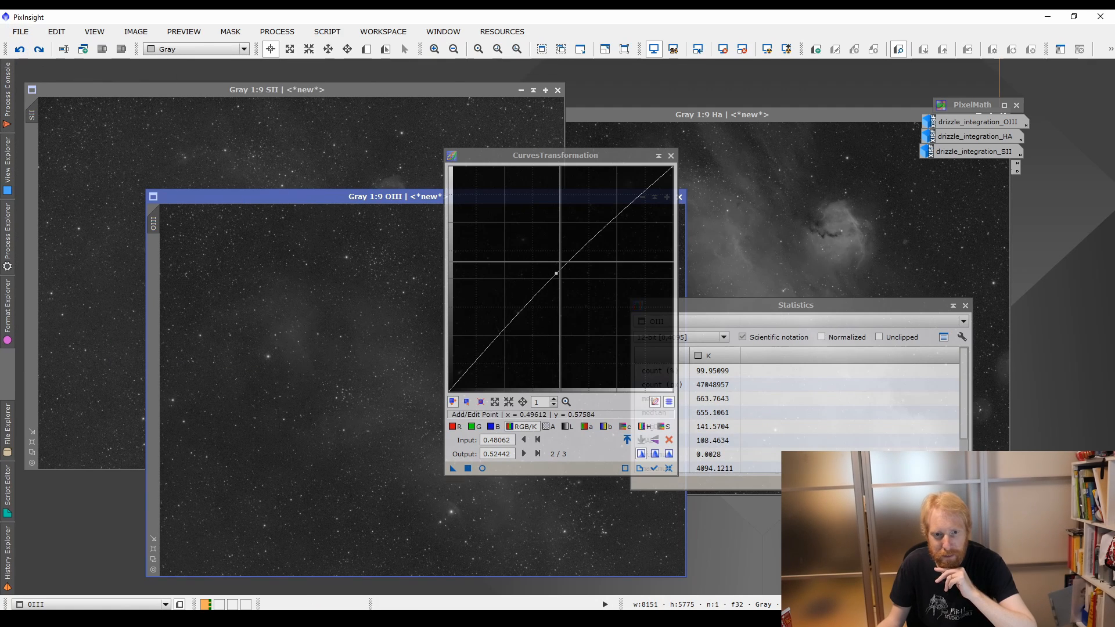
# Fine-tune the curve point to input 0.48032, output 0.52580, removing any extra point, and apply the curve to the OIII image.
pyautogui.scroll(2, 561, 261)
pyautogui.click(493, 231)
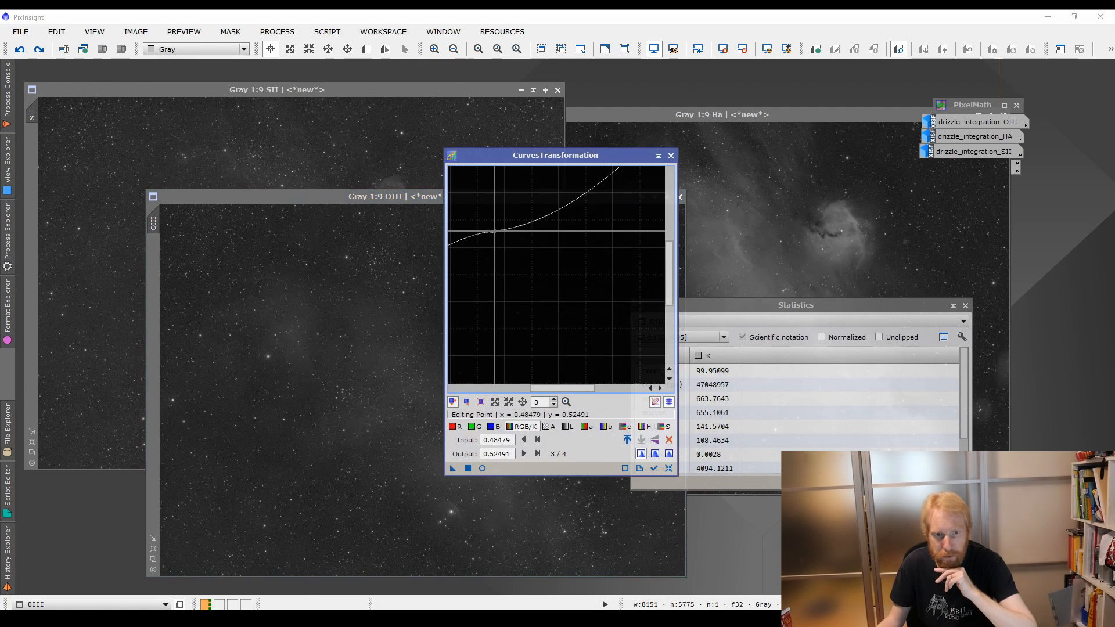
pyautogui.keyDown('ctrl'); pyautogui.click(493, 231); pyautogui.keyUp('ctrl')
pyautogui.click(492, 231)
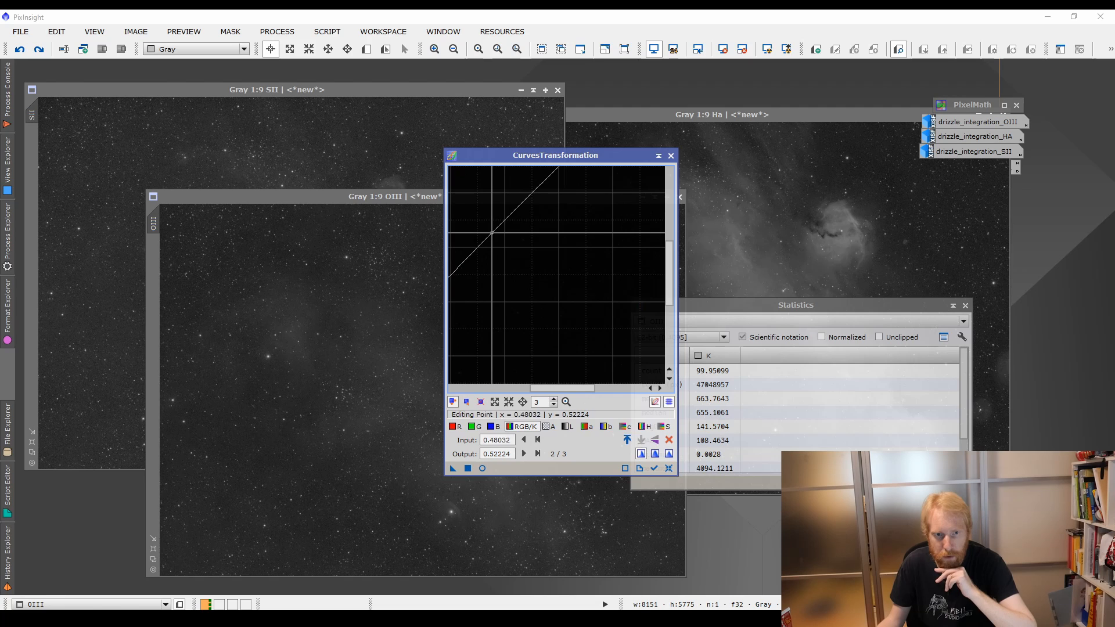
pyautogui.moveTo(453, 469); pyautogui.dragTo(330, 334)
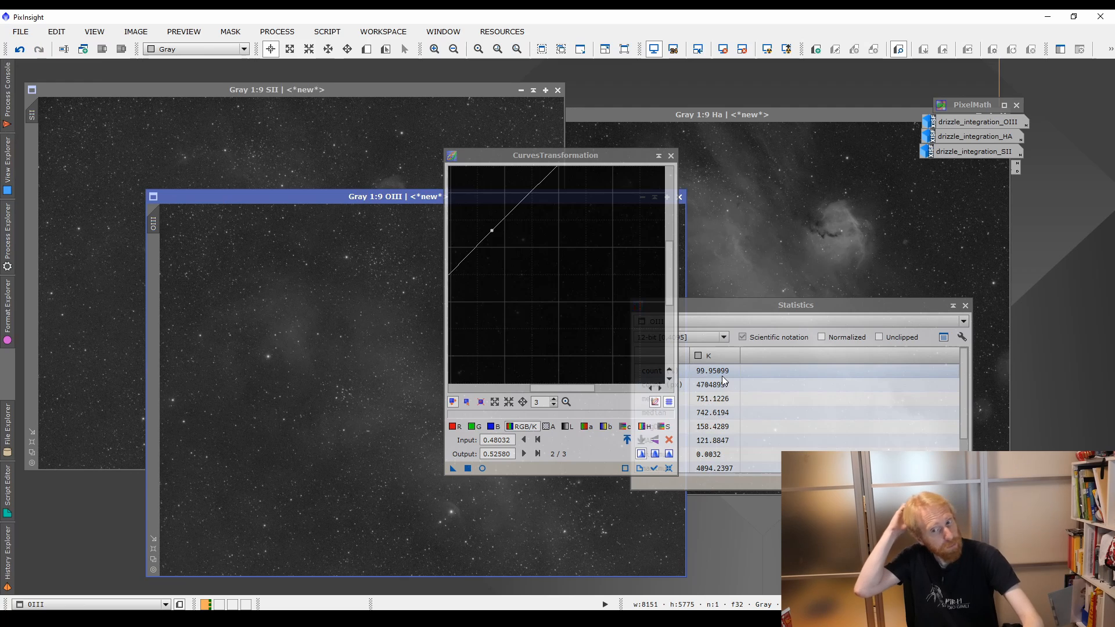
# Close CurvesTransformation, clear the browser out of view and reopen PixelMath over the images.
pyautogui.click(671, 156)
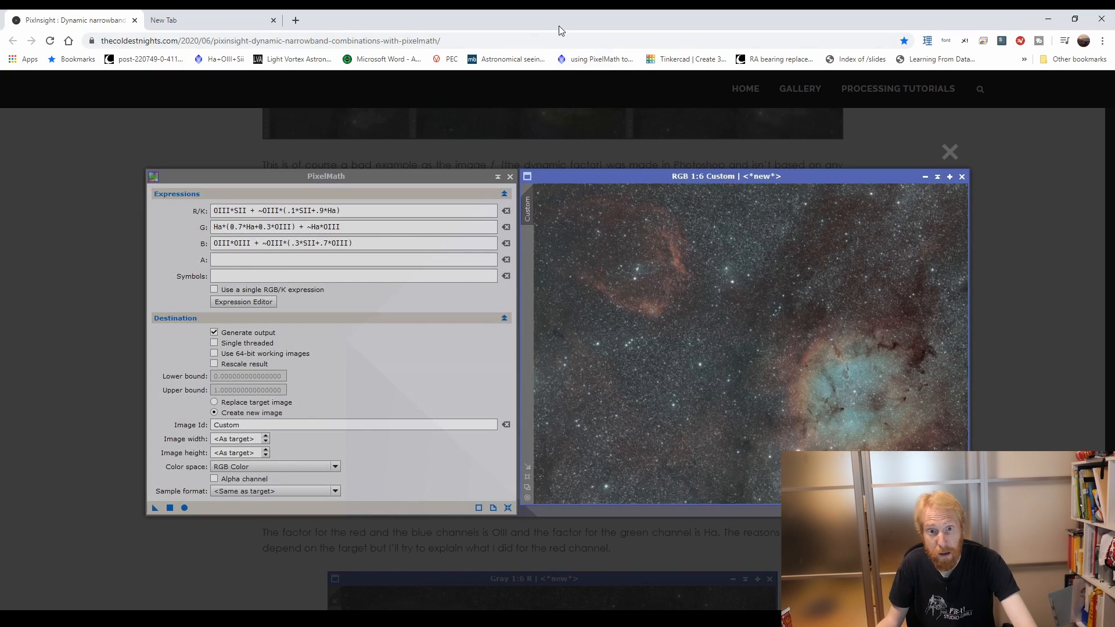
pyautogui.moveTo(558, 25); pyautogui.dragTo(1114, 58)
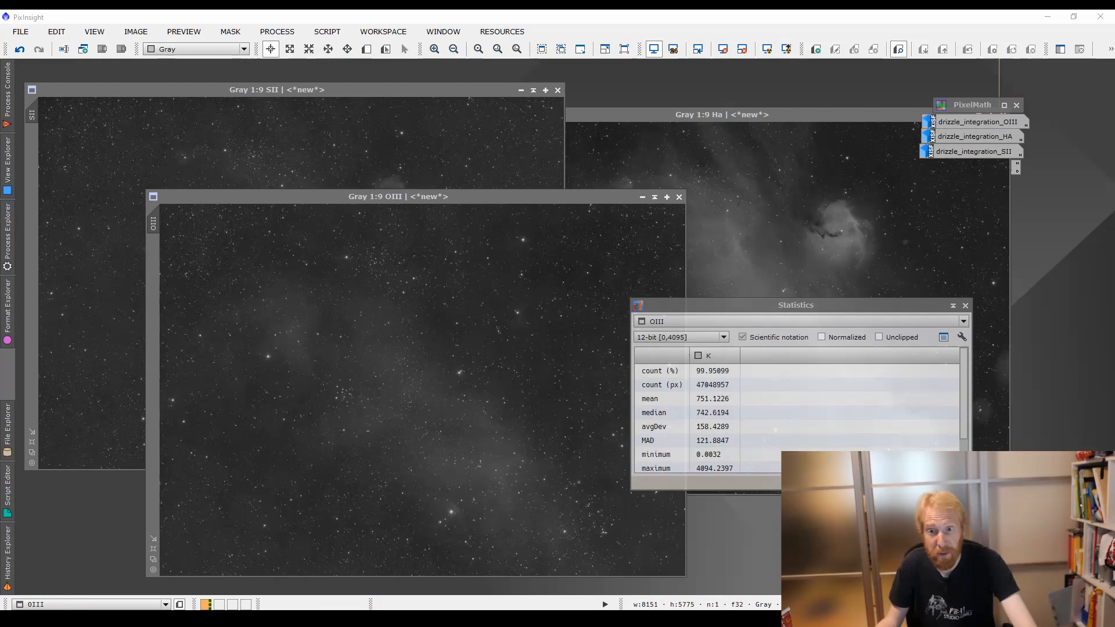
pyautogui.doubleClick(970, 101)
pyautogui.moveTo(829, 200); pyautogui.dragTo(528, 79)
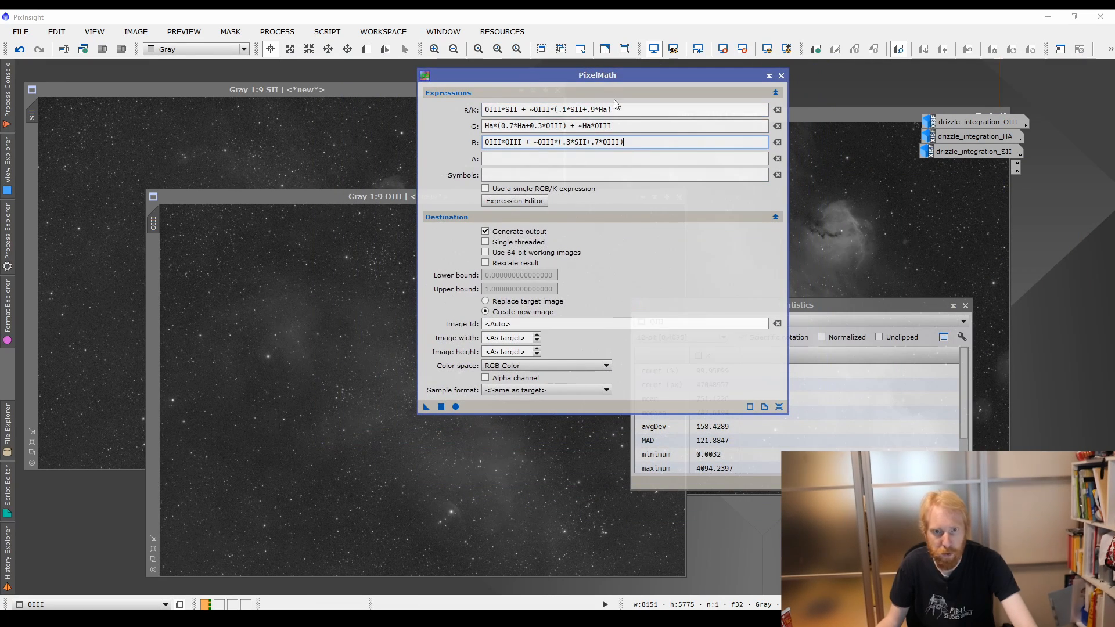
# Review the R/K, G and B expressions in PixelMath and run them globally to create a new RGB image.
pyautogui.moveTo(643, 110); pyautogui.dragTo(459, 111)
pyautogui.press('Tab')
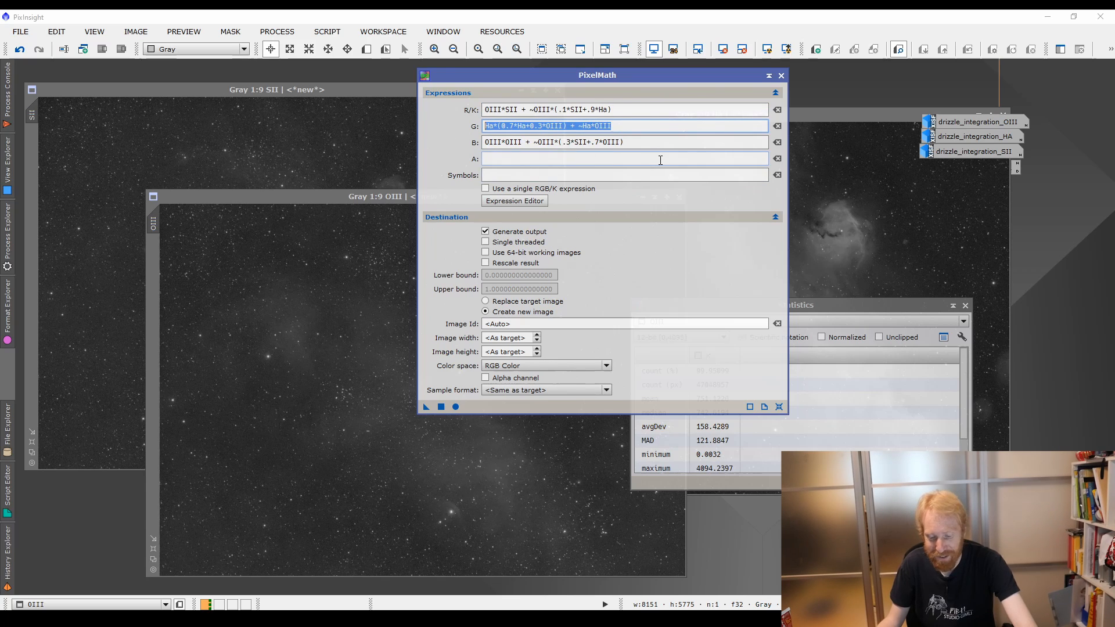
pyautogui.moveTo(632, 141); pyautogui.dragTo(429, 137)
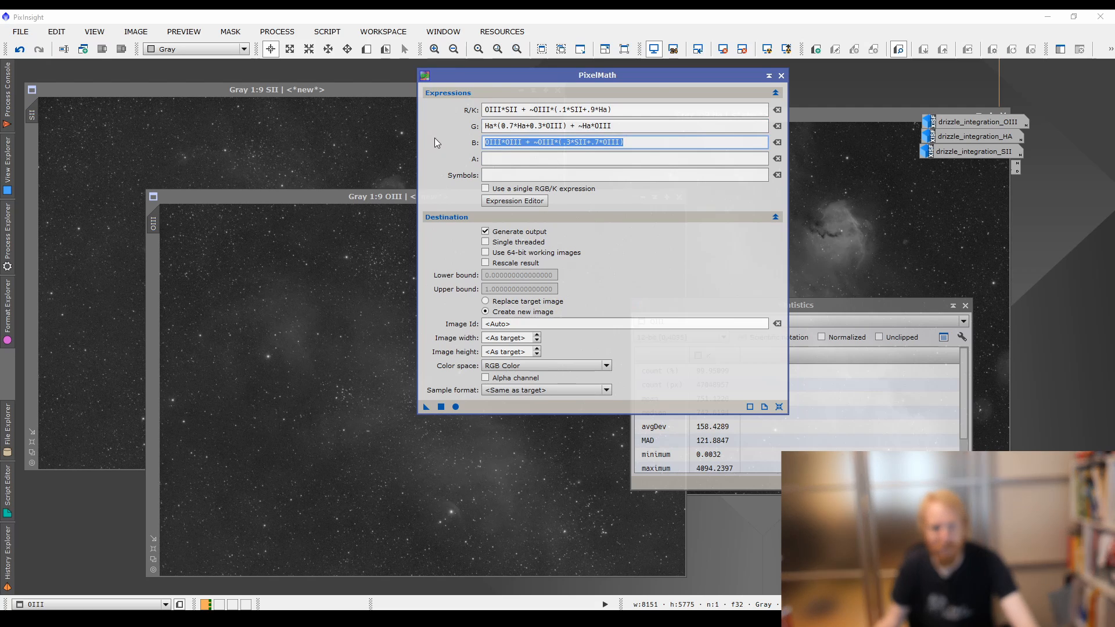
pyautogui.moveTo(658, 131); pyautogui.dragTo(487, 130)
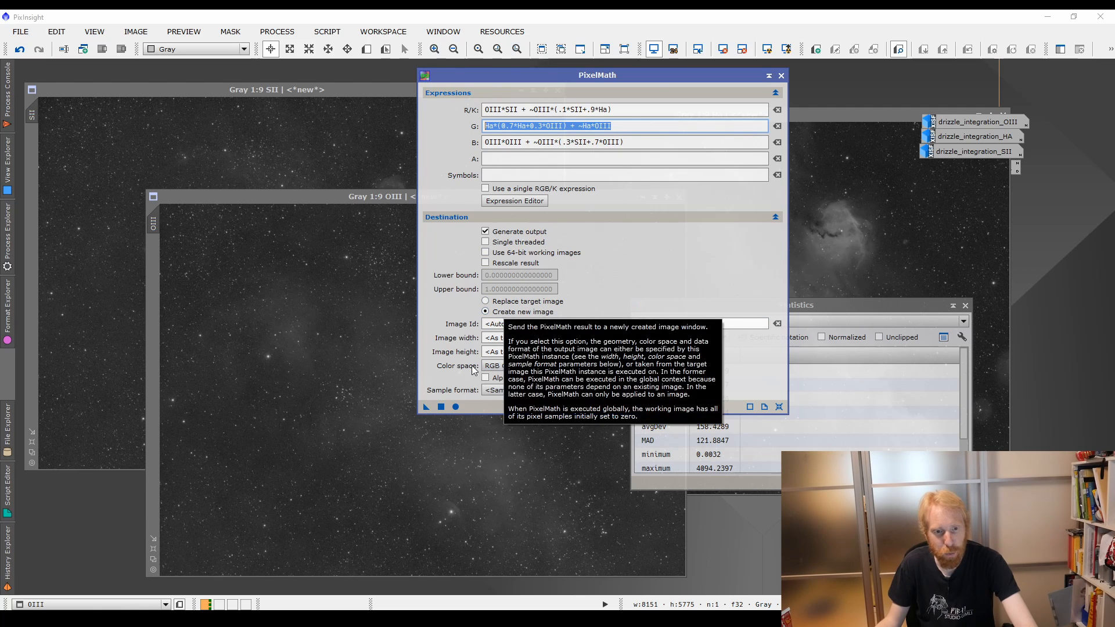
pyautogui.click(441, 406)
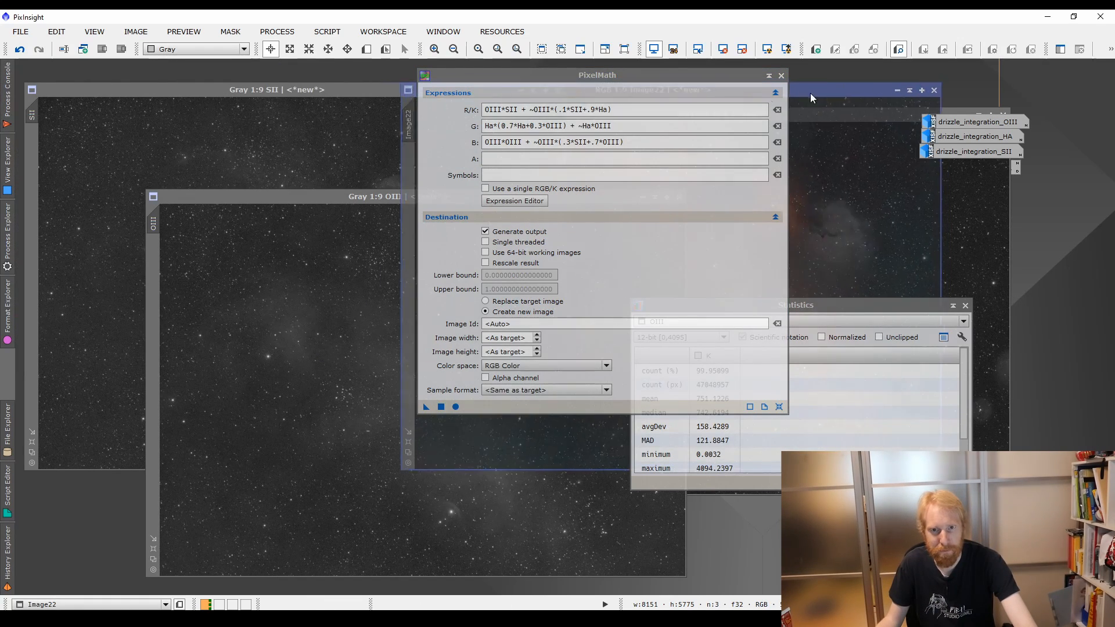
# Arrange the windows to compare the combined colour image side by side with the Ha image.
pyautogui.moveTo(811, 94); pyautogui.dragTo(472, 118)
pyautogui.moveTo(594, 77); pyautogui.dragTo(840, 199)
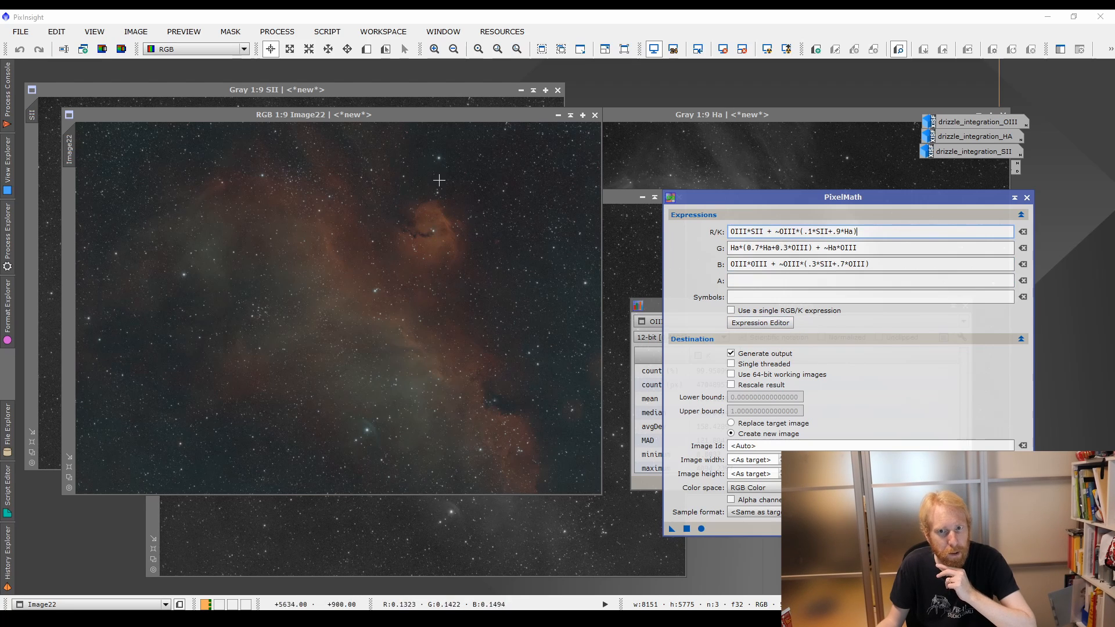
pyautogui.moveTo(721, 115); pyautogui.dragTo(372, 121)
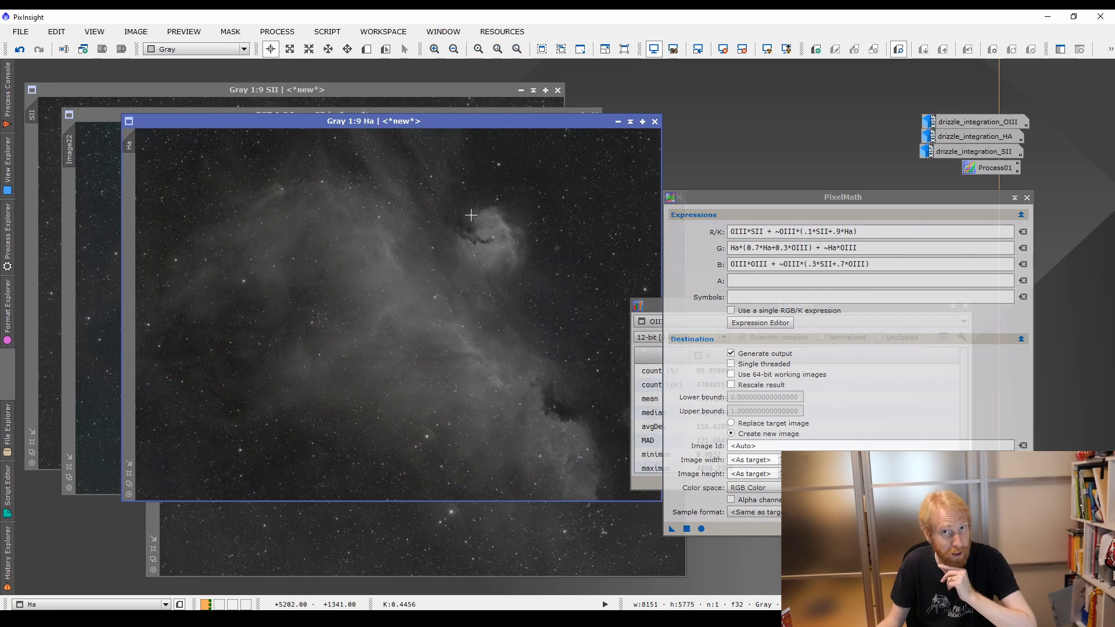
pyautogui.moveTo(368, 122); pyautogui.dragTo(771, 91)
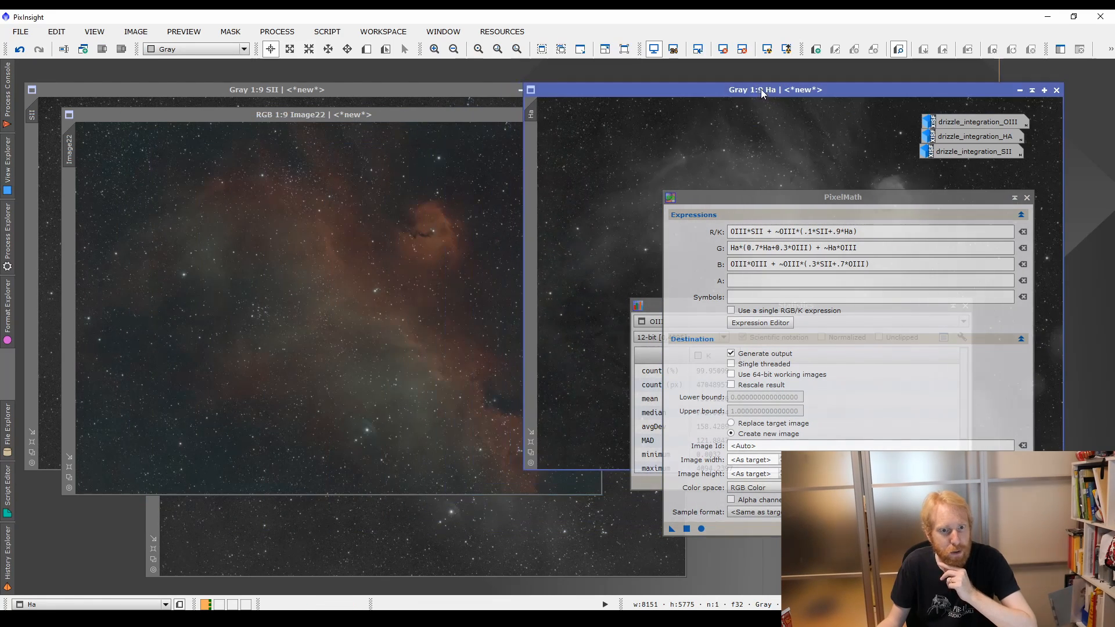
# Apply LRGBCombination to the colour image with Ha as the L source, lightness and saturation at 0.500.
pyautogui.click(7, 232)
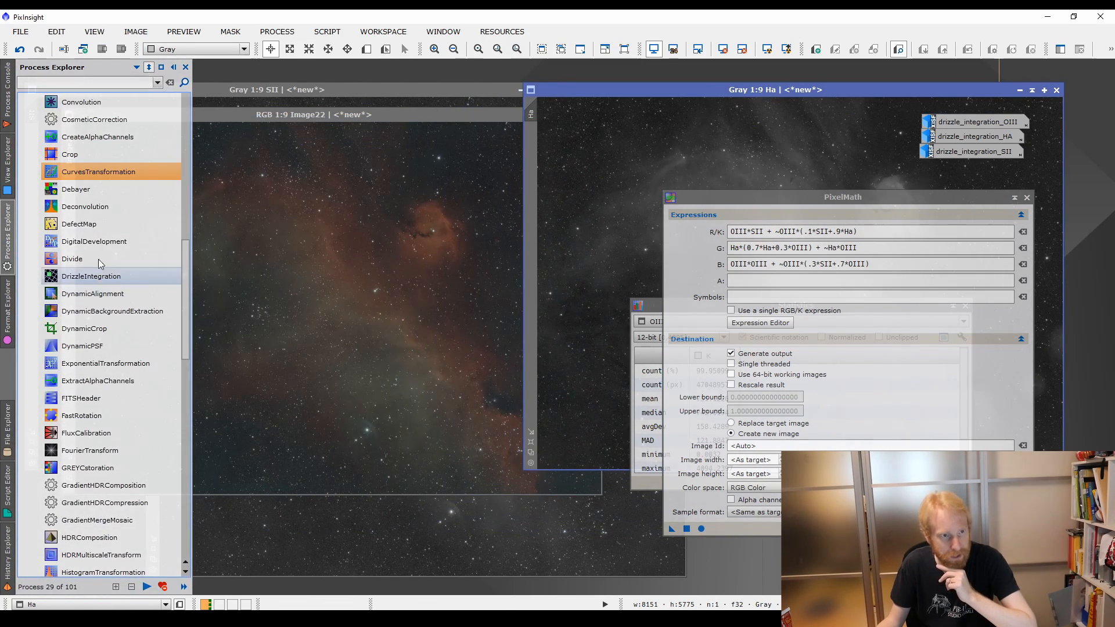
pyautogui.scroll(4, 120, 244)
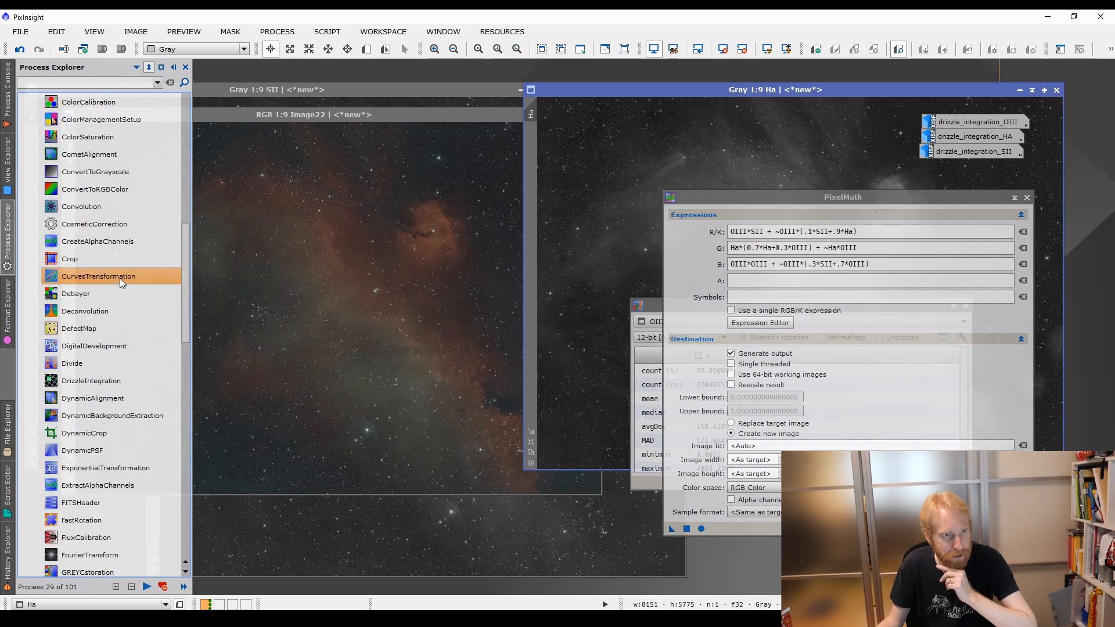
pyautogui.scroll(-13, 119, 279)
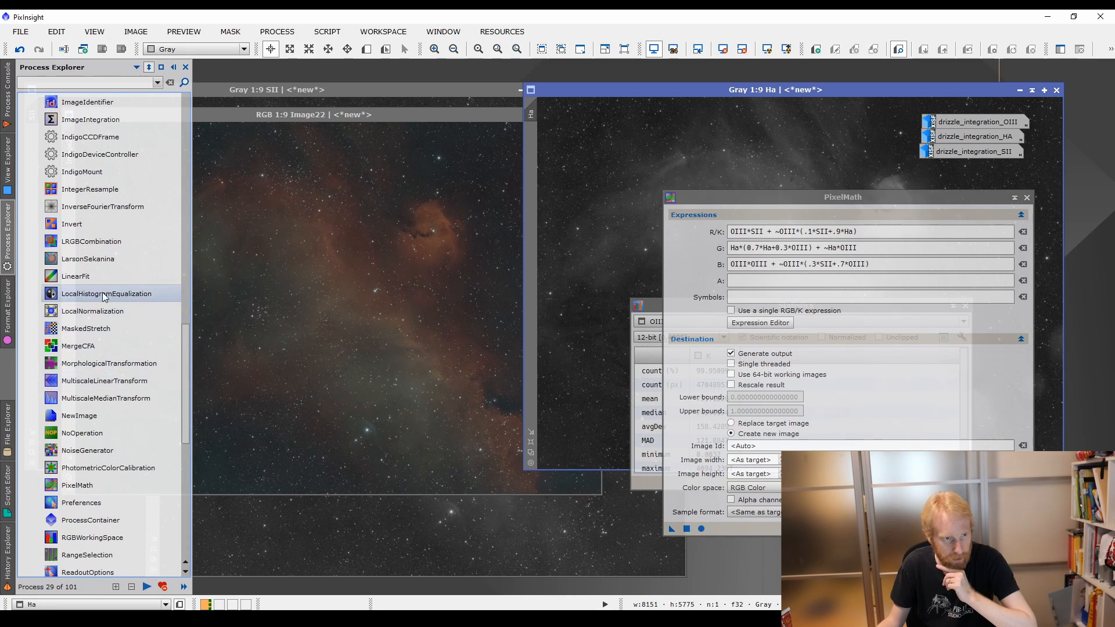
pyautogui.doubleClick(86, 246)
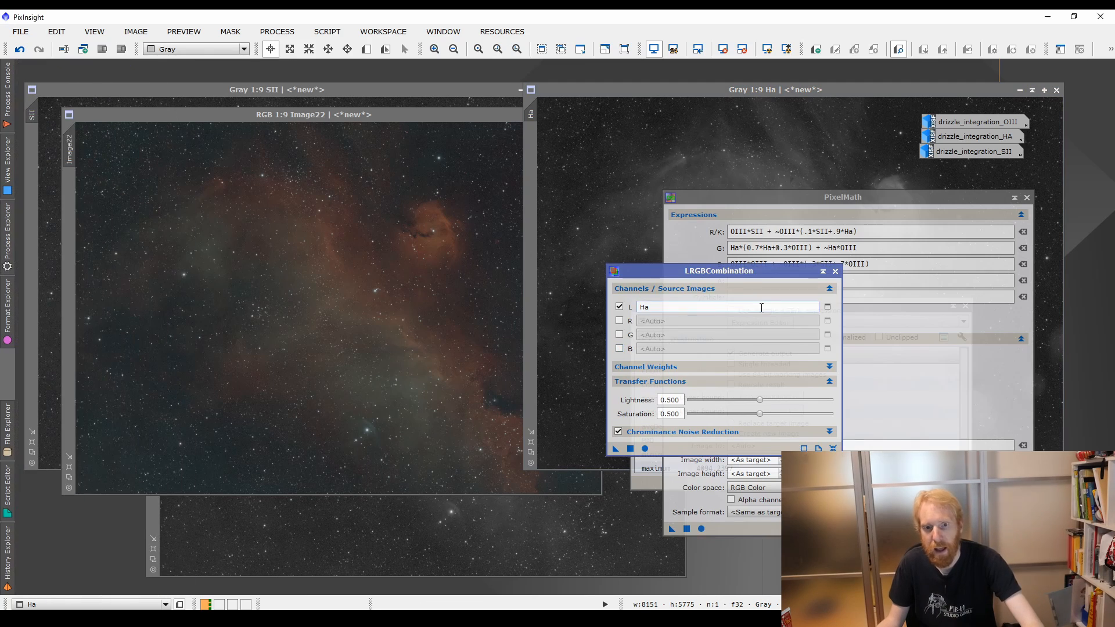
pyautogui.click(659, 308)
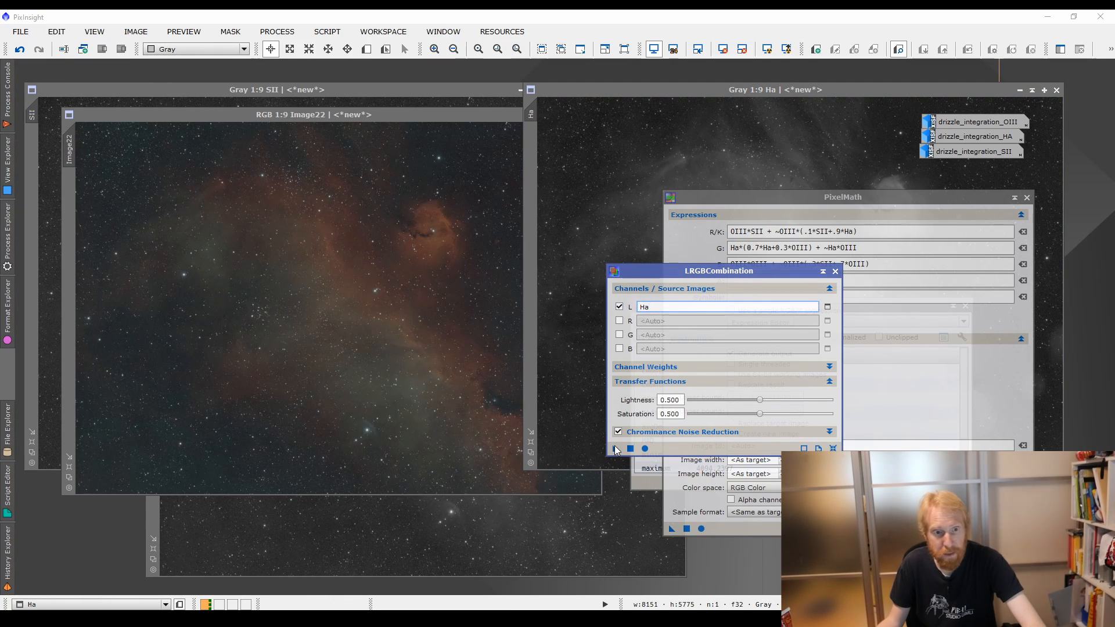
pyautogui.click(296, 266)
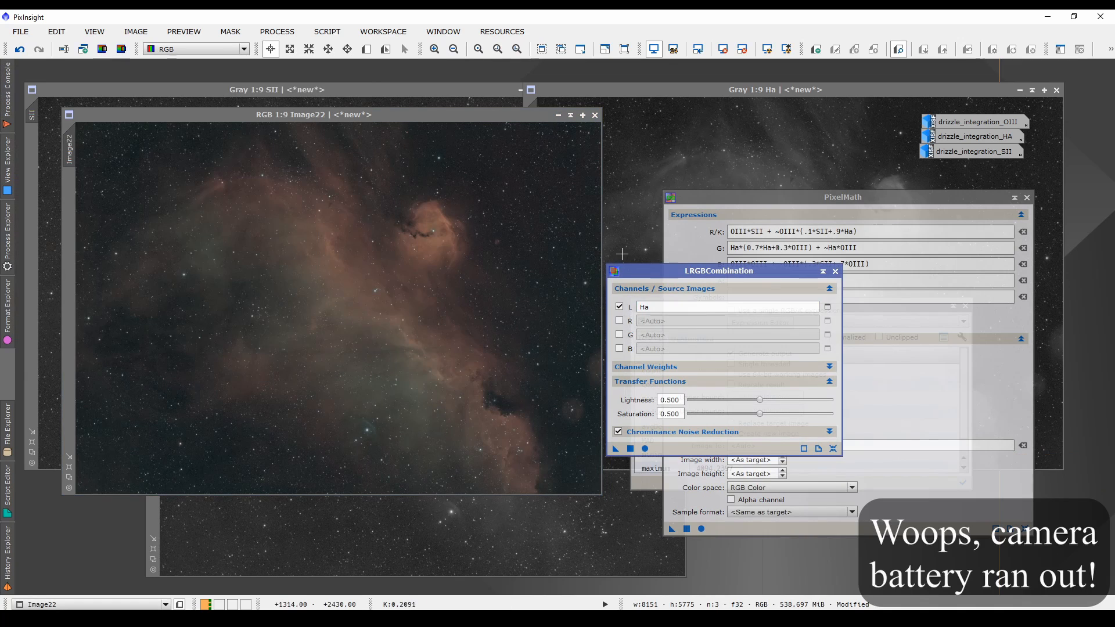
# Compare the colour image without and with the Ha luminance by undoing and redoing the LRGBCombination.
pyautogui.click(468, 249)
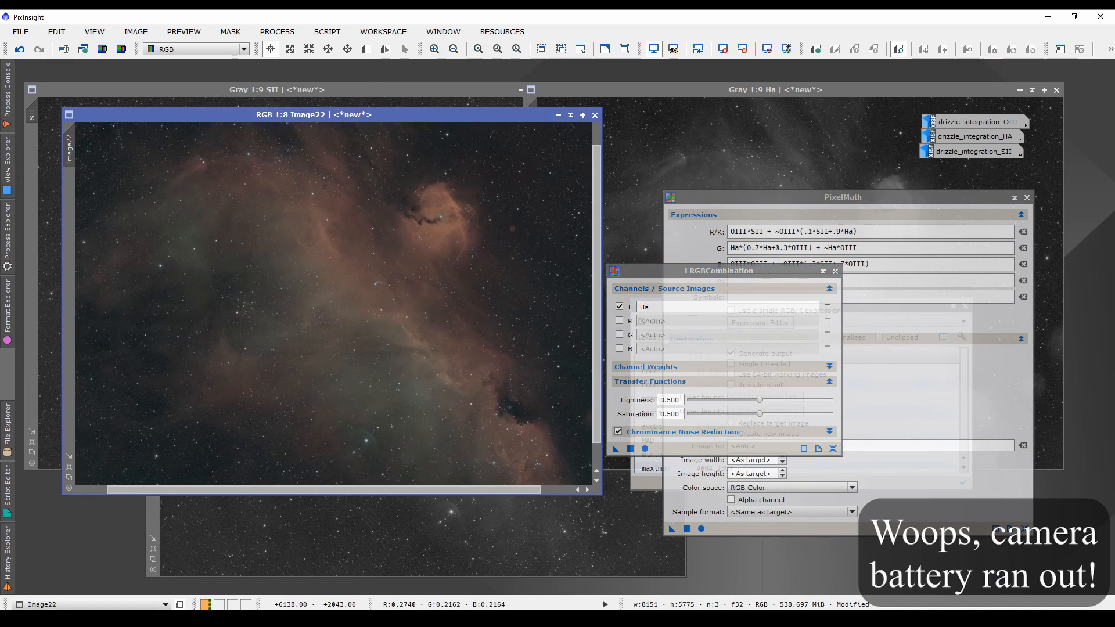
pyautogui.click(19, 51)
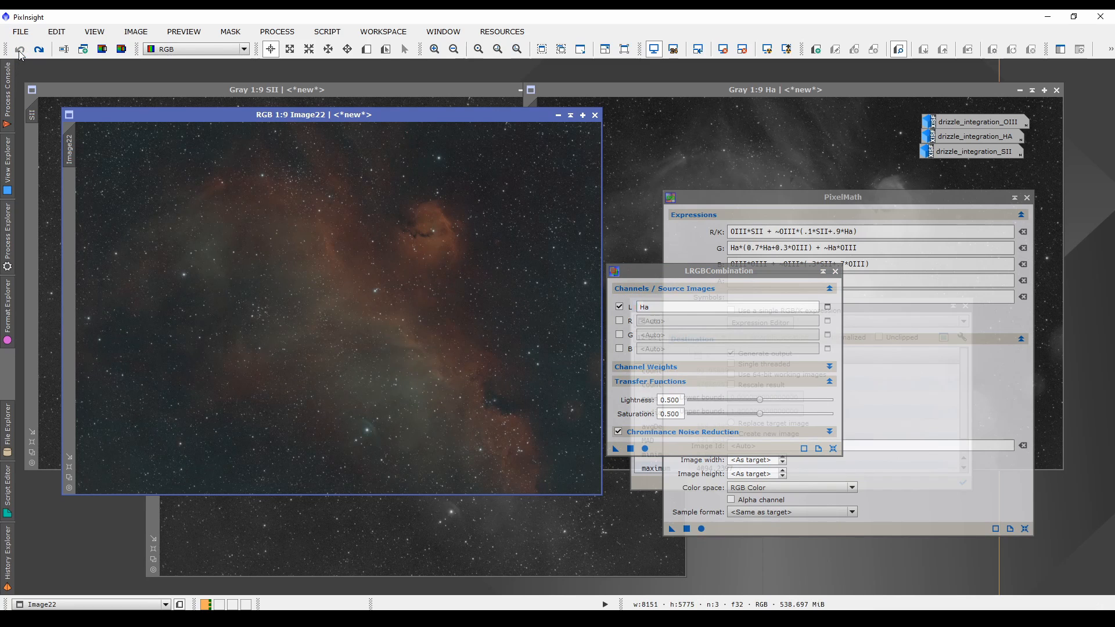
pyautogui.click(39, 49)
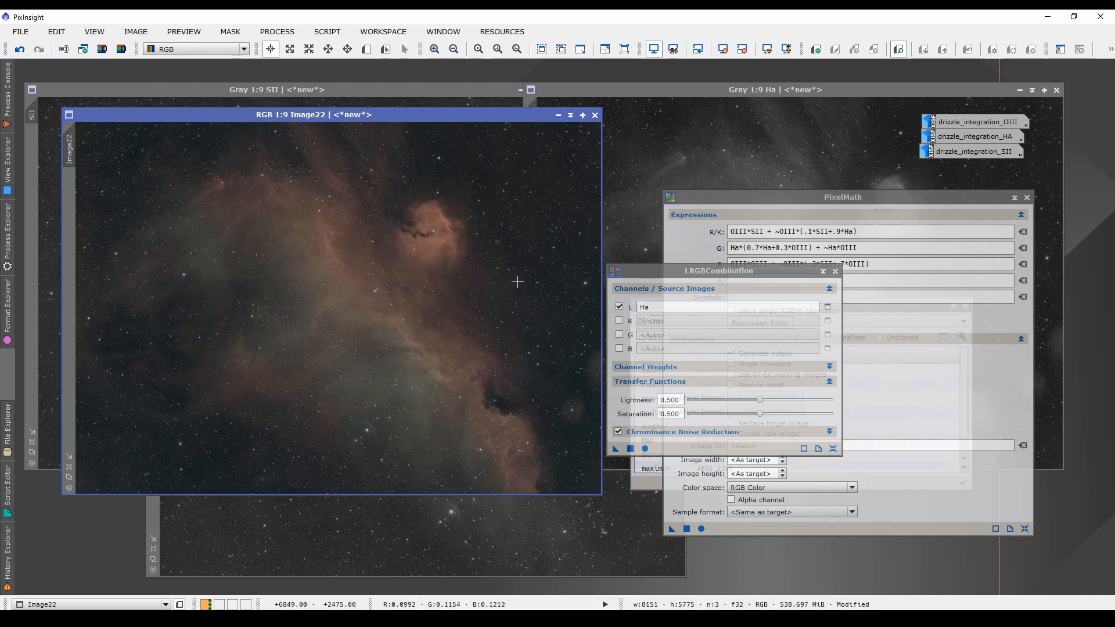
# Enlarge the colour image window, zoom it to 1:7 and move the process windows clear of it.
pyautogui.moveTo(703, 277); pyautogui.dragTo(890, 296)
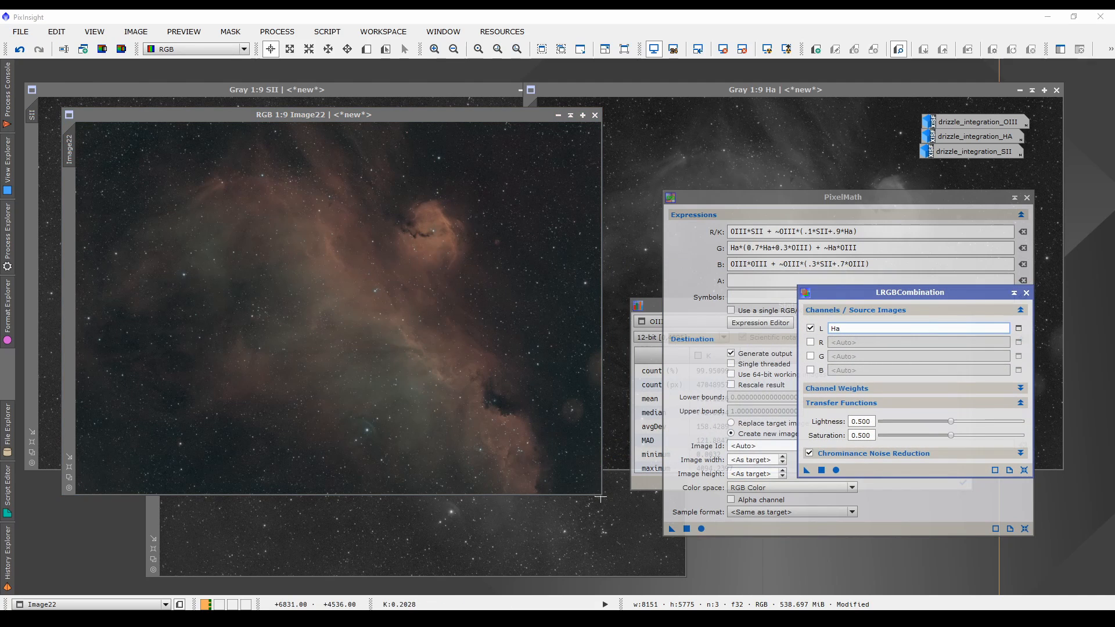
pyautogui.moveTo(601, 498); pyautogui.dragTo(761, 576)
pyautogui.scroll(2, 695, 557)
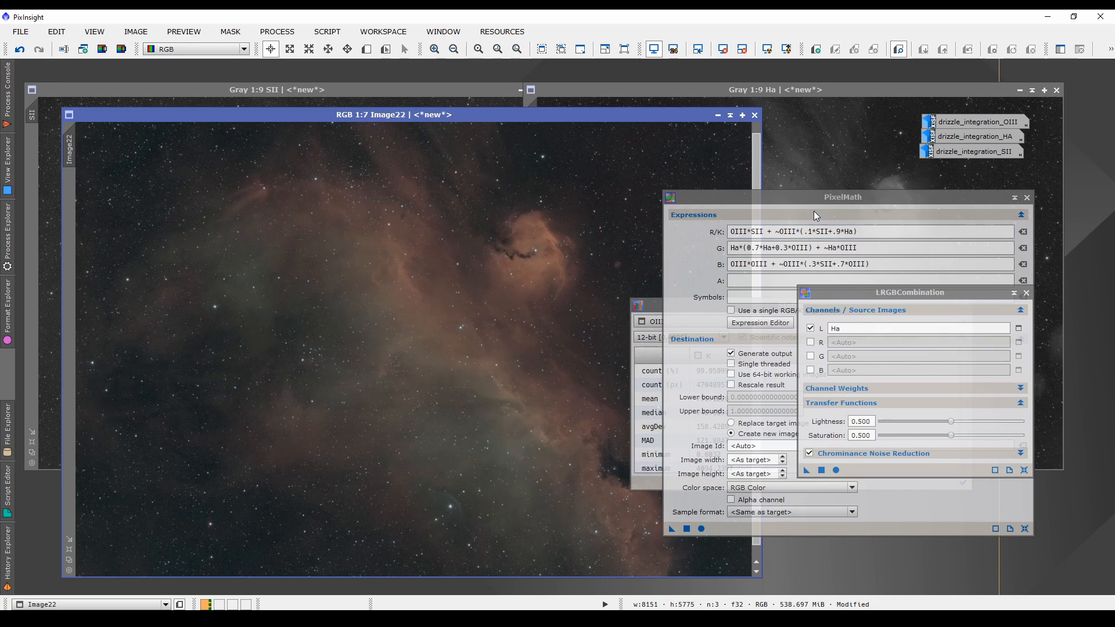
pyautogui.moveTo(778, 209); pyautogui.dragTo(917, 256)
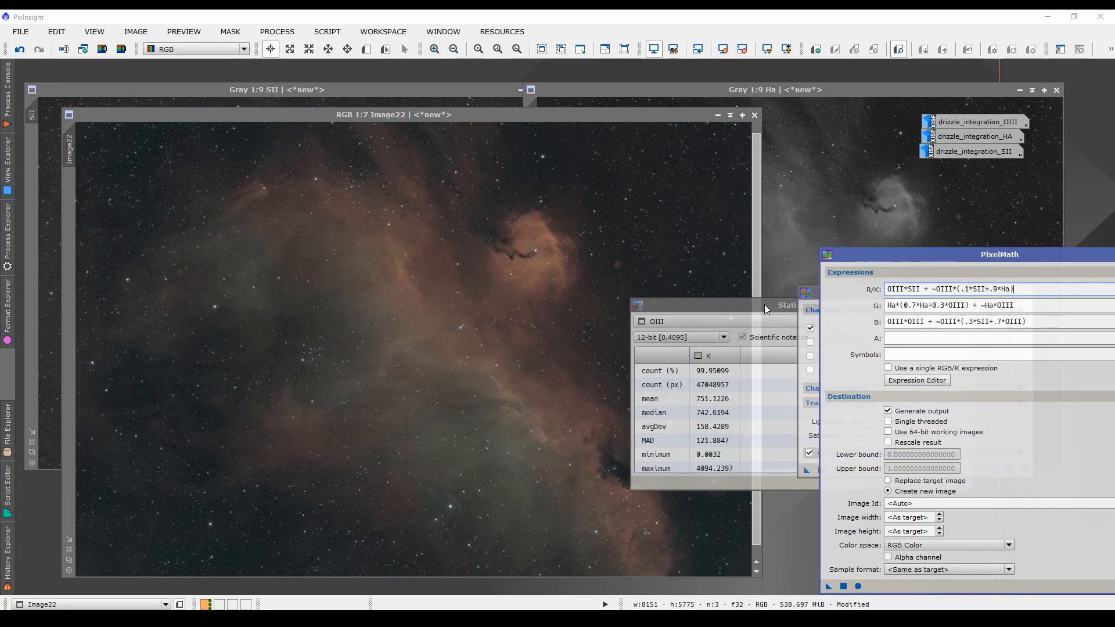
pyautogui.moveTo(765, 304); pyautogui.dragTo(944, 326)
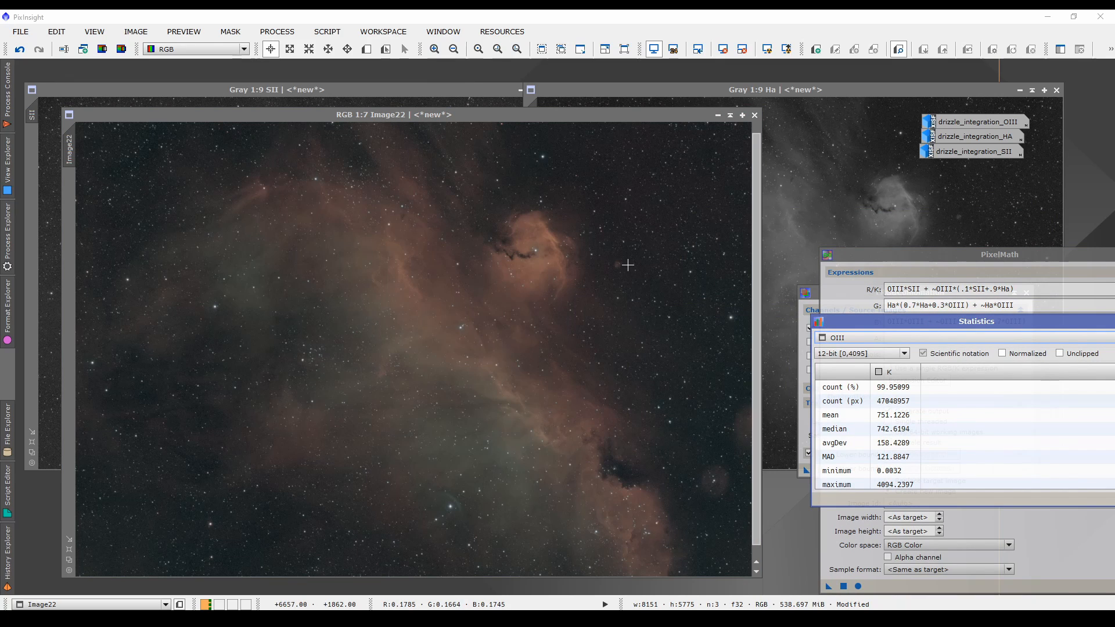
# Open CurvesTransformation, reset its curves, move the Ha image aside and set the curve graph zoom to 1.
pyautogui.click(8, 243)
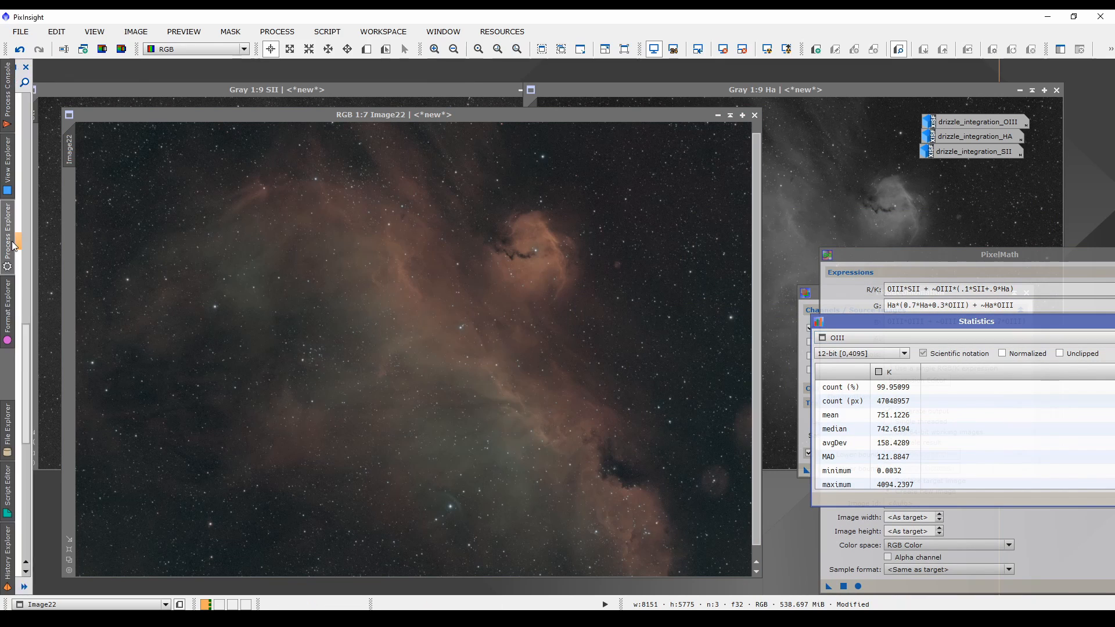
pyautogui.scroll(7, 122, 311)
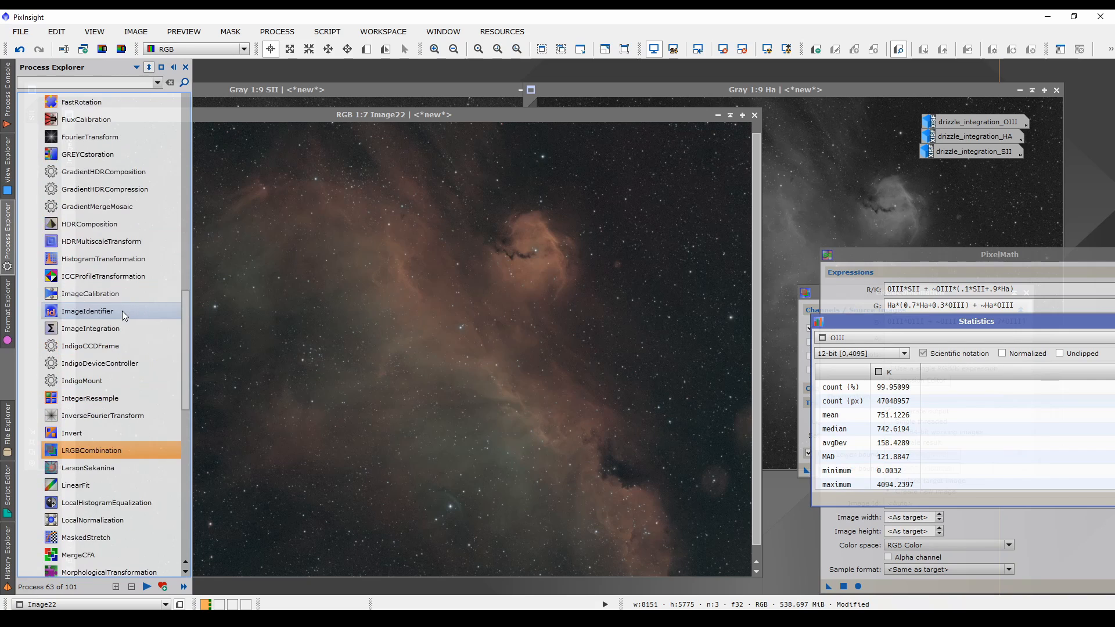
pyautogui.scroll(4, 122, 311)
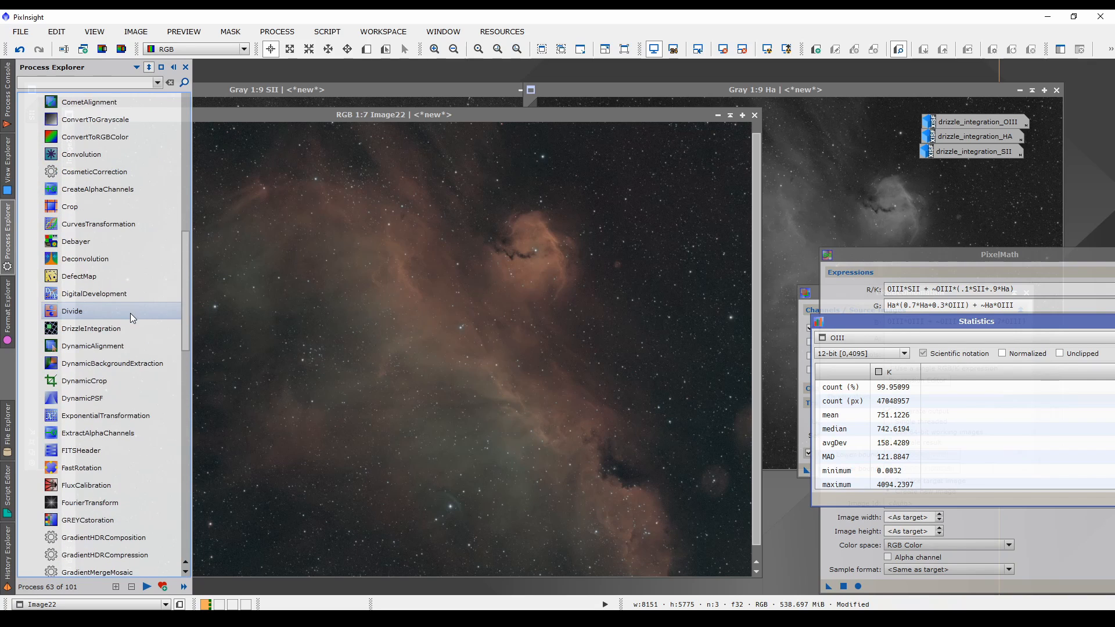
pyautogui.doubleClick(107, 224)
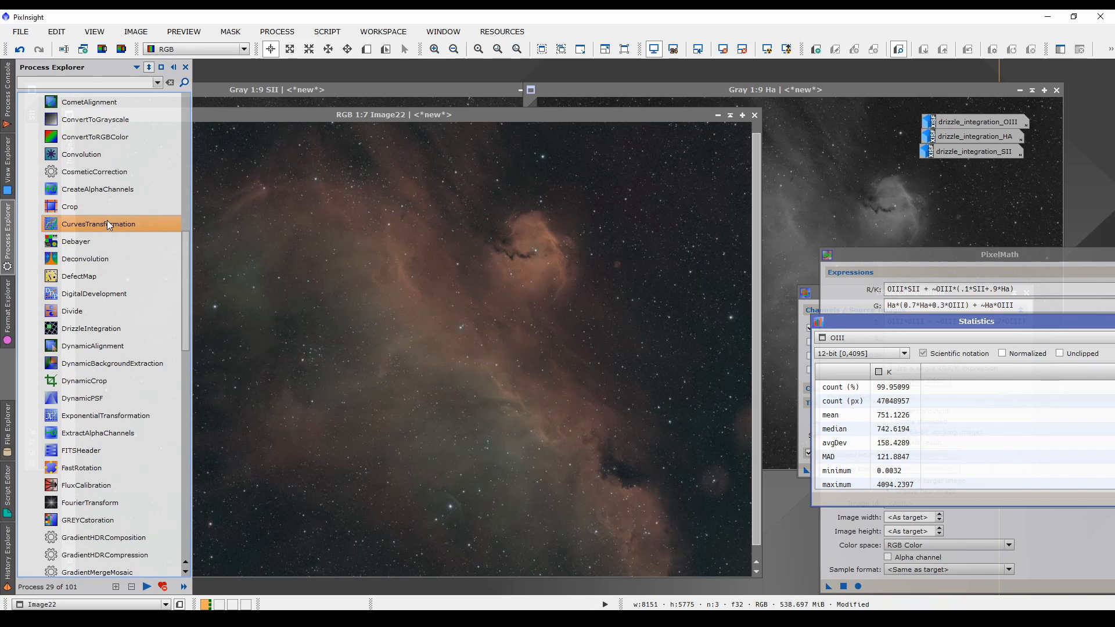
pyautogui.click(669, 468)
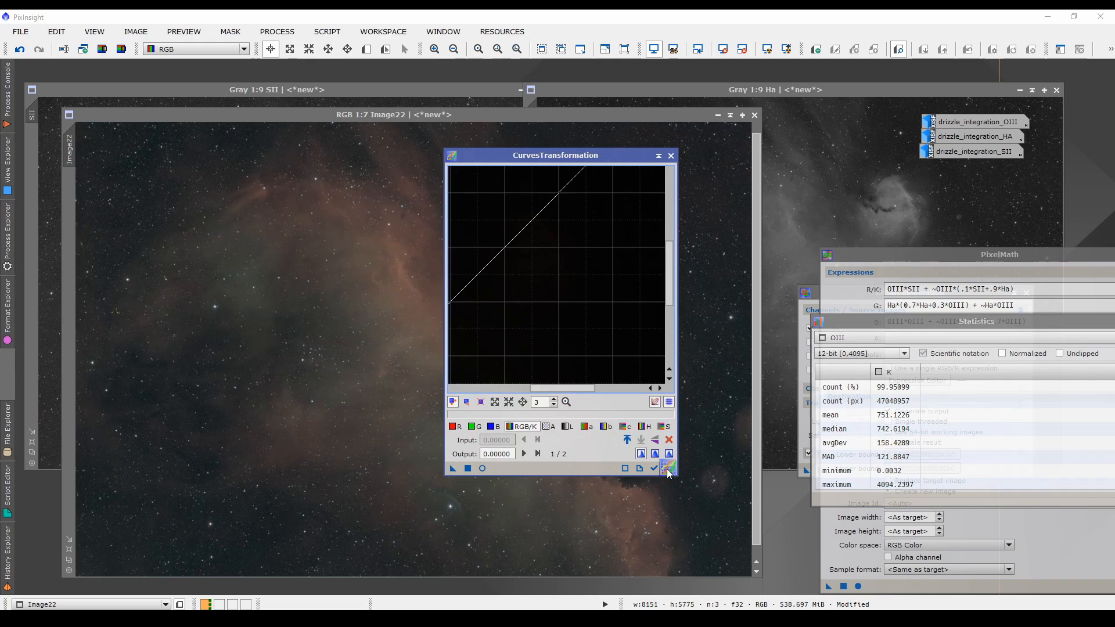
pyautogui.moveTo(951, 90); pyautogui.dragTo(1114, 169)
pyautogui.scroll(-2, 663, 348)
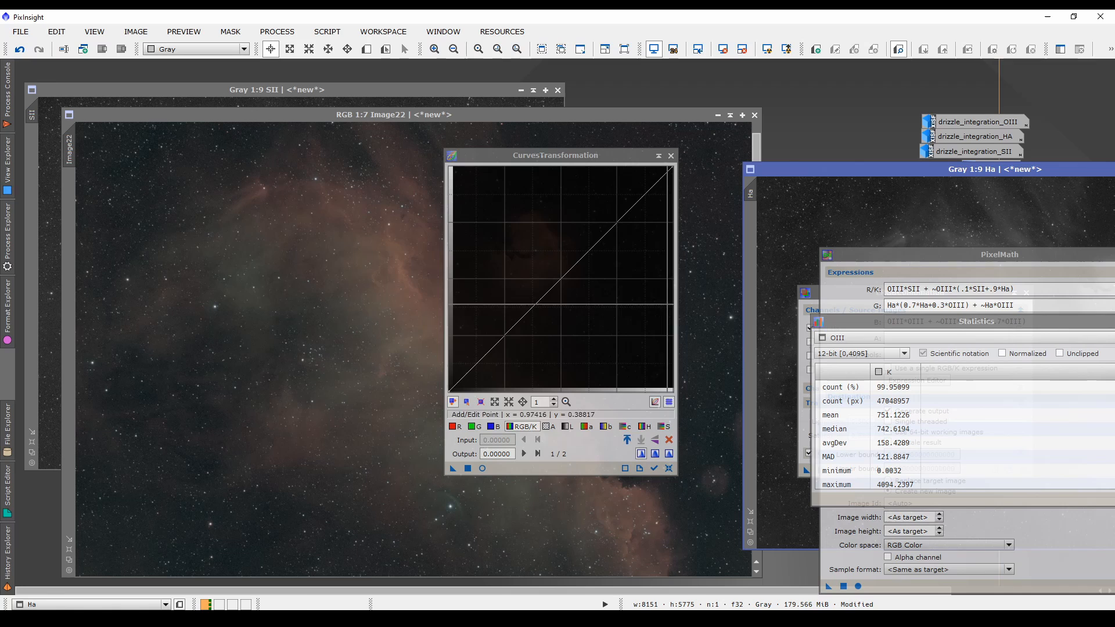
# Preview the colour image in real time and raise its saturation curve with a point at input 0.40052, output 0.58869.
pyautogui.click(664, 428)
pyautogui.click(482, 469)
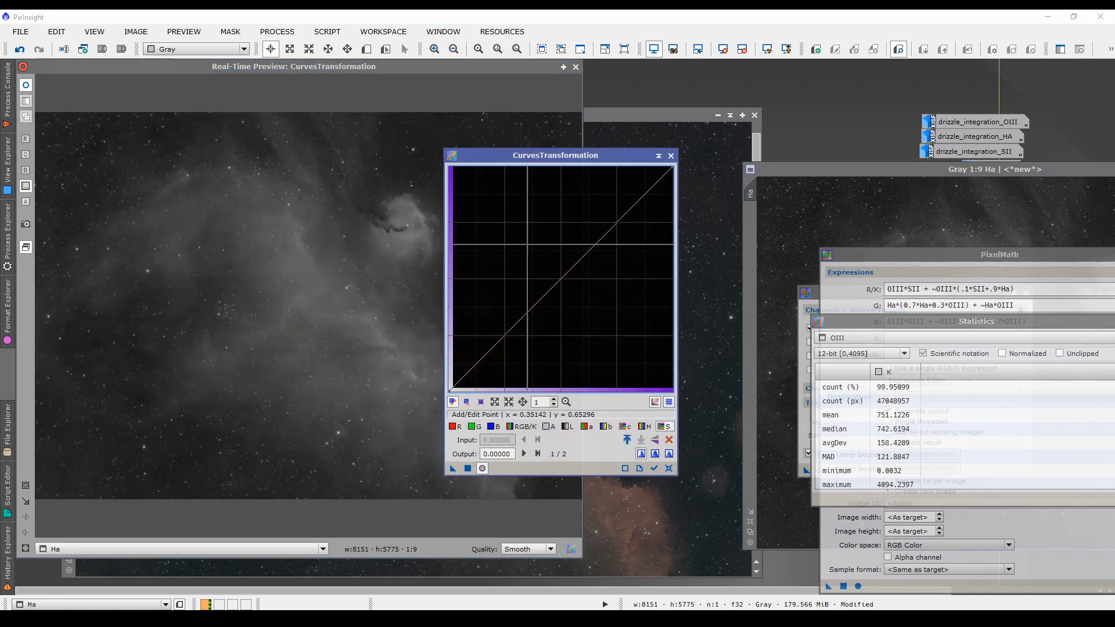
pyautogui.moveTo(590, 152); pyautogui.dragTo(800, 94)
pyautogui.moveTo(511, 113); pyautogui.dragTo(474, 64)
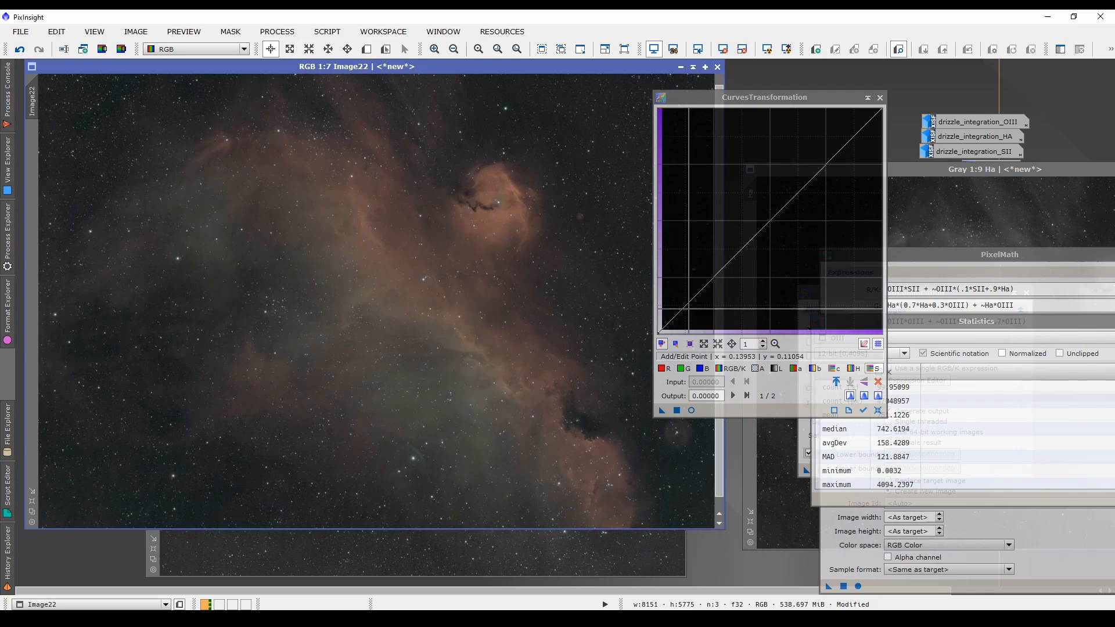
pyautogui.click(691, 410)
pyautogui.moveTo(775, 209); pyautogui.dragTo(747, 201)
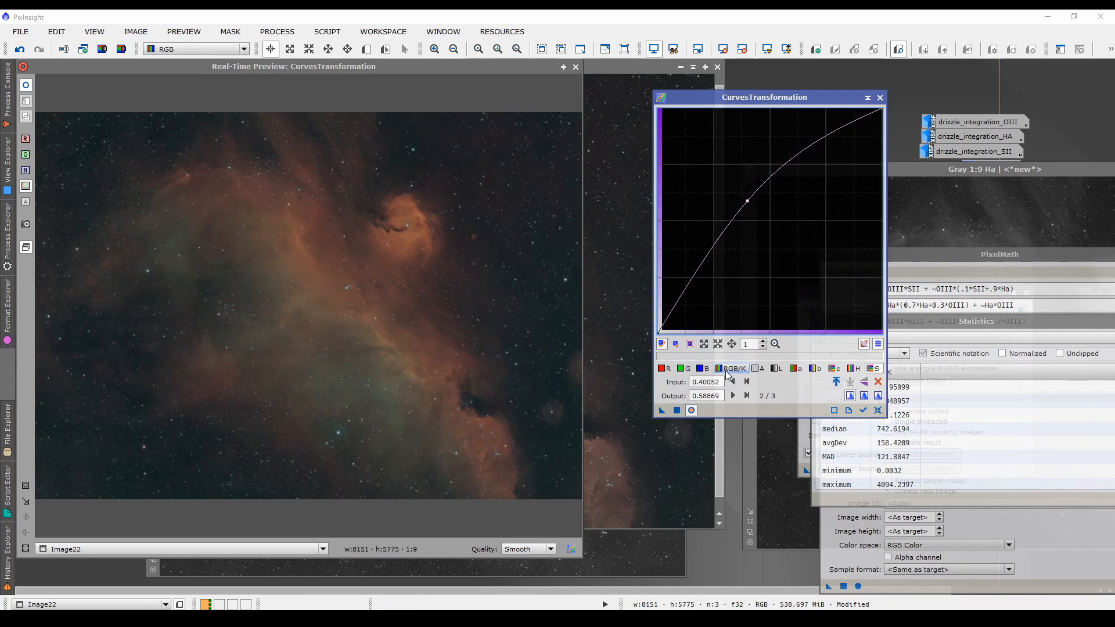
# Shape the RGB/K curve with points at input 0.67700, output 0.81234 and input 0.05943, output 0.06941, and compare the image without and with the curves.
pyautogui.click(741, 370)
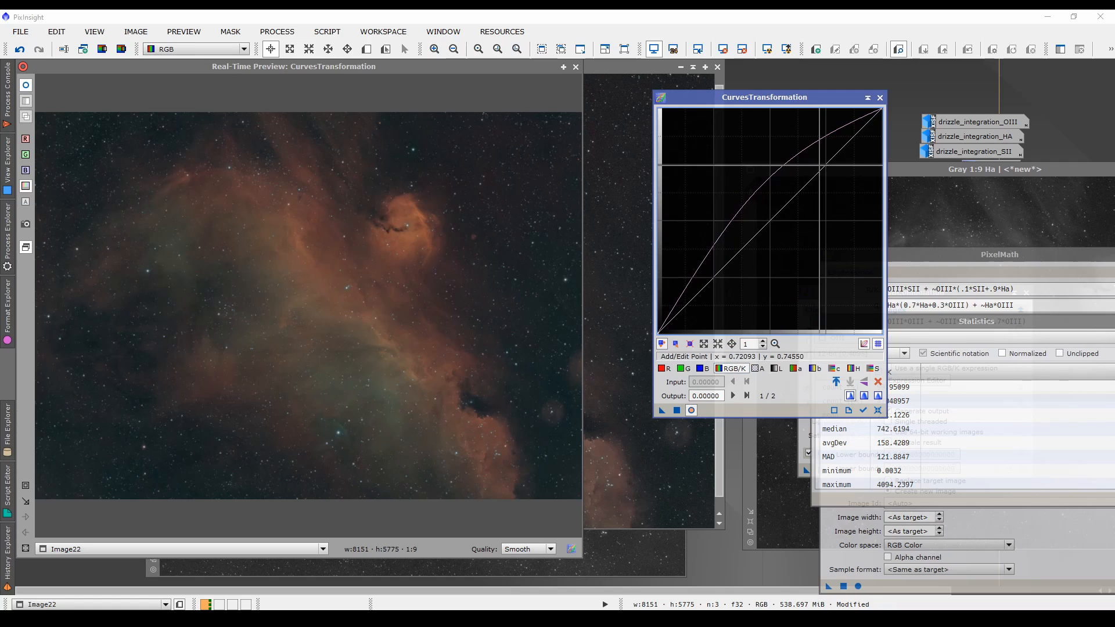
pyautogui.moveTo(820, 166); pyautogui.dragTo(809, 151)
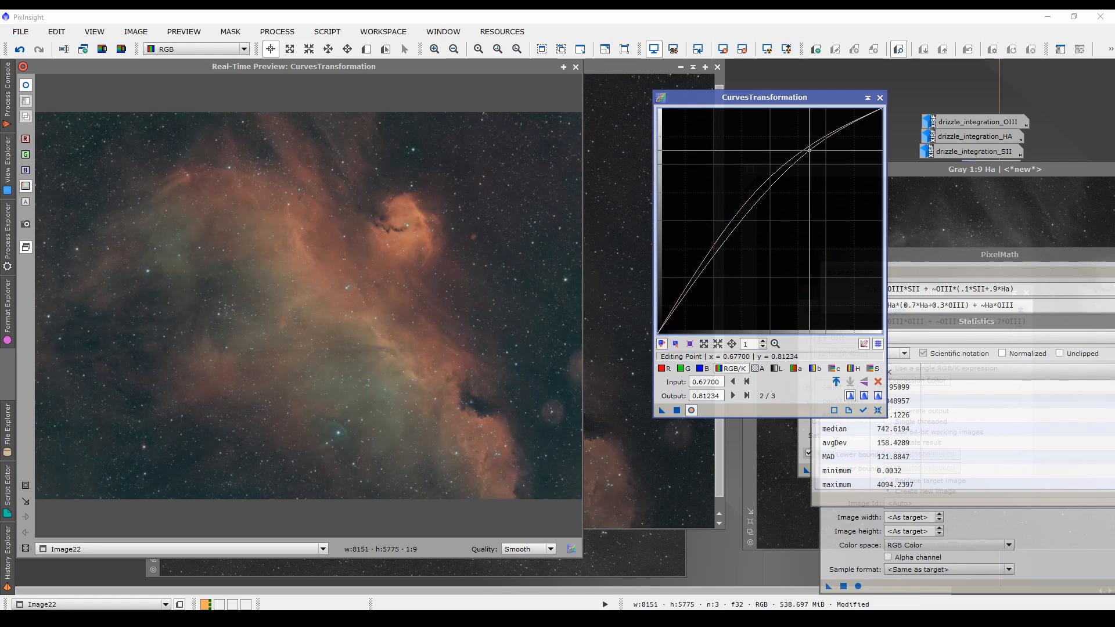
pyautogui.click(672, 317)
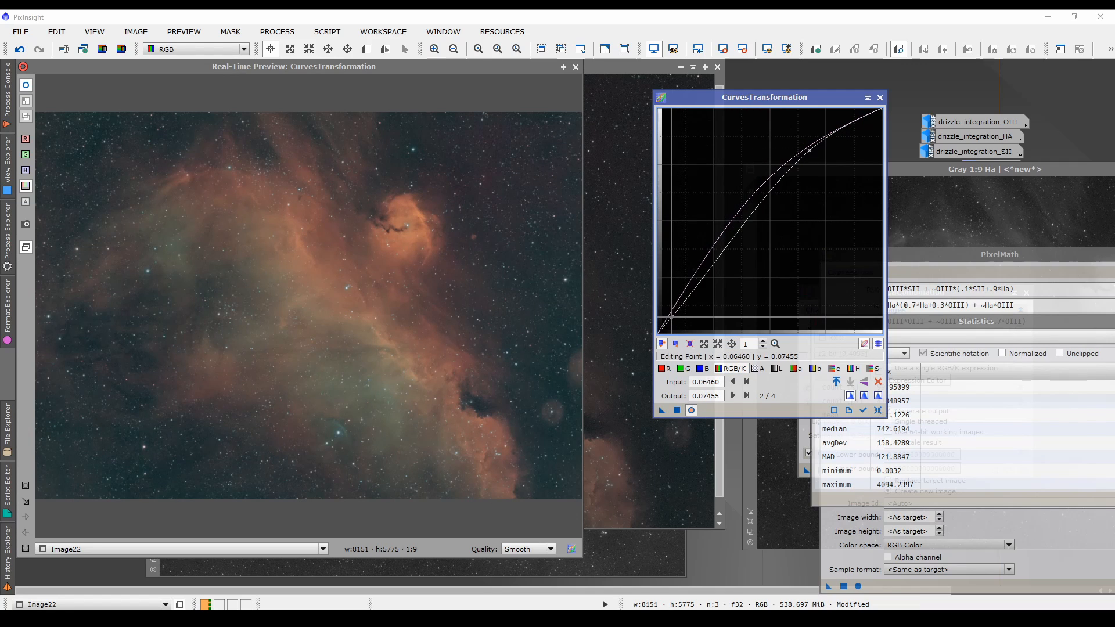
pyautogui.moveTo(672, 317); pyautogui.dragTo(671, 317)
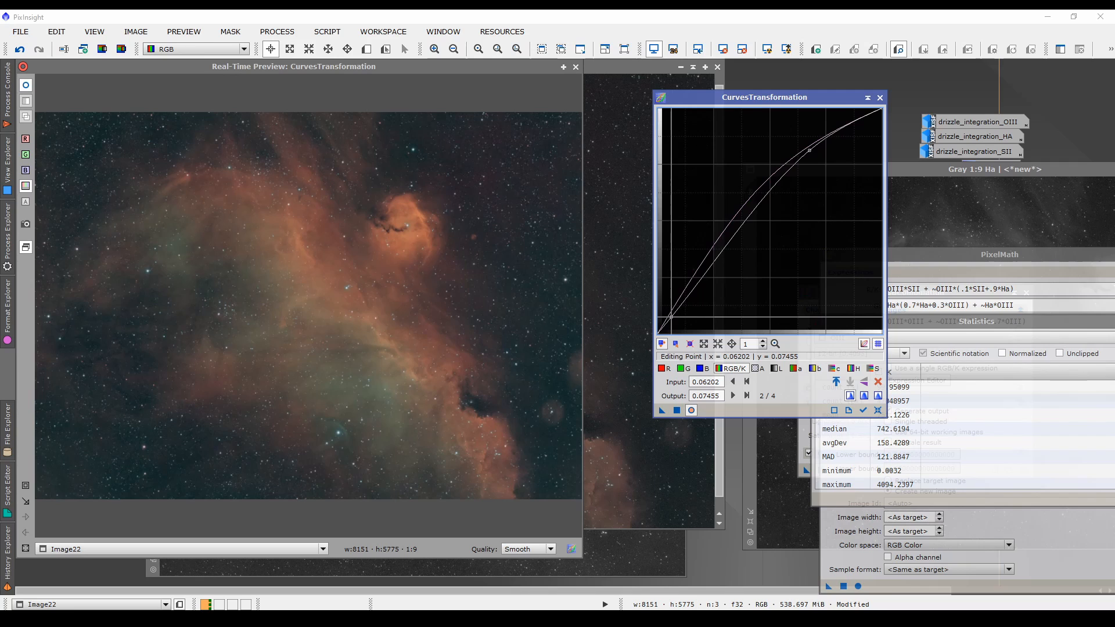
pyautogui.moveTo(671, 318); pyautogui.dragTo(671, 318)
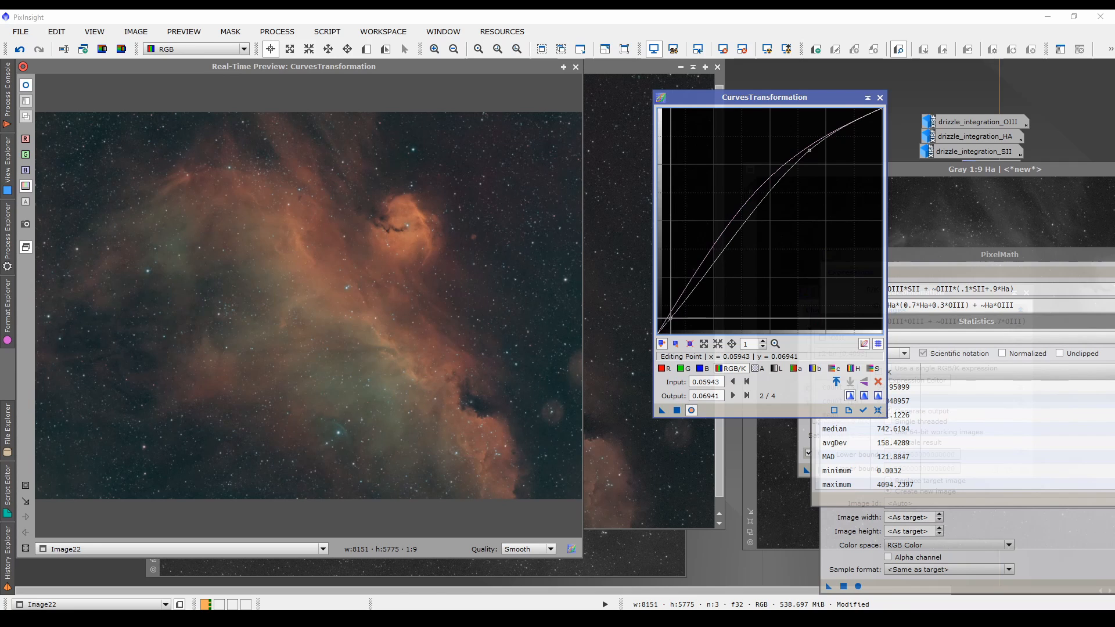
pyautogui.click(692, 411)
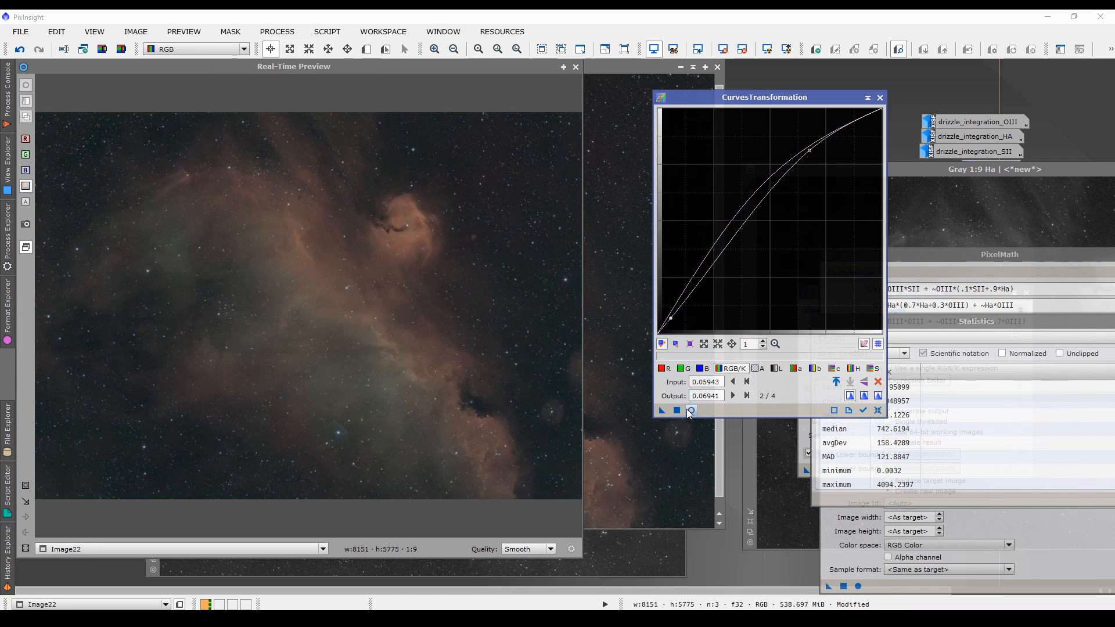
pyautogui.click(691, 411)
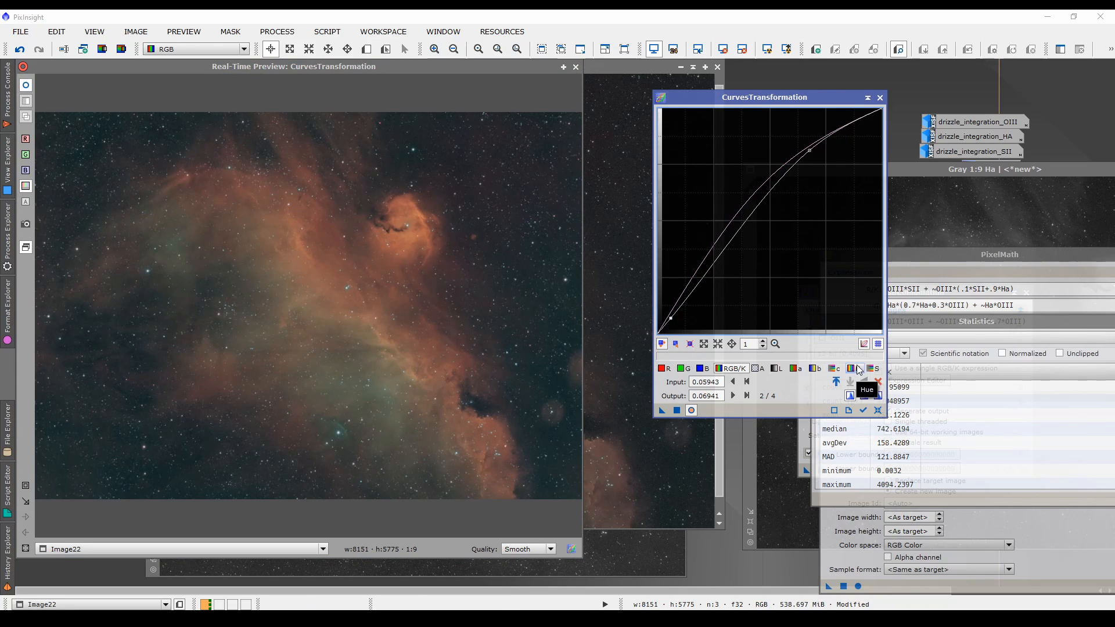
# Anchor the hue curve along its diagonal with points at inputs 0.75452, 0.50129 and 0.24806.
pyautogui.click(854, 369)
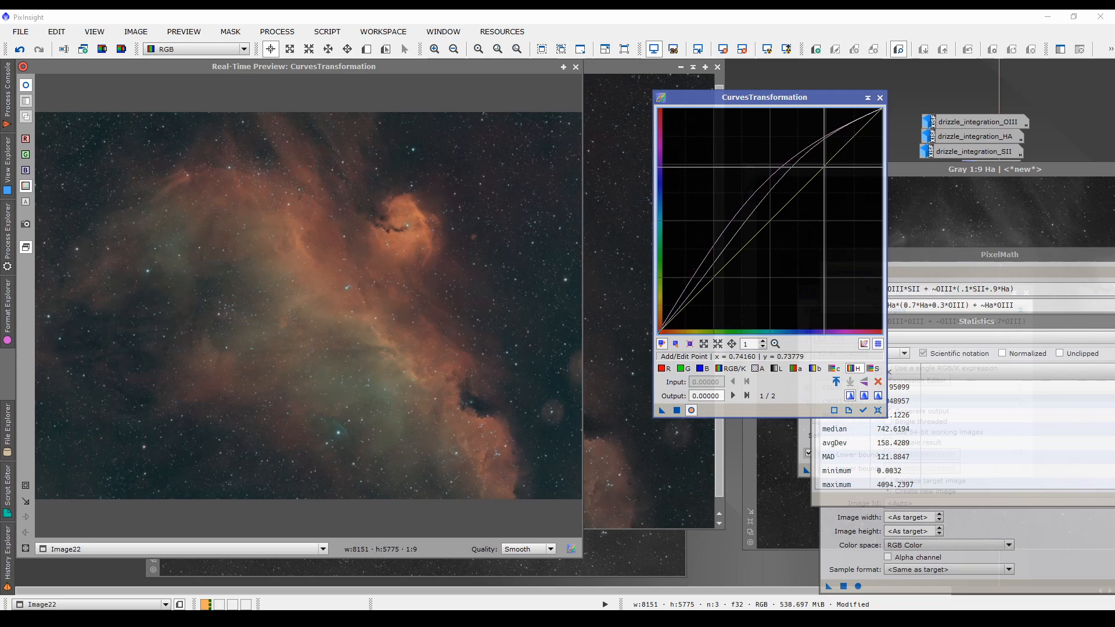
pyautogui.click(828, 163)
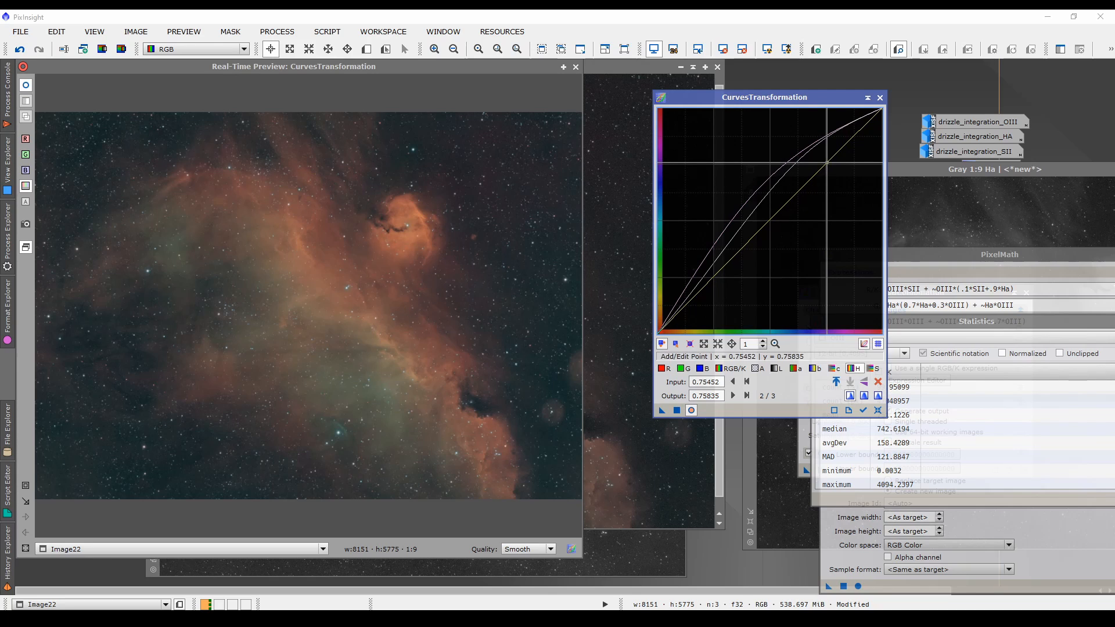
pyautogui.click(770, 220)
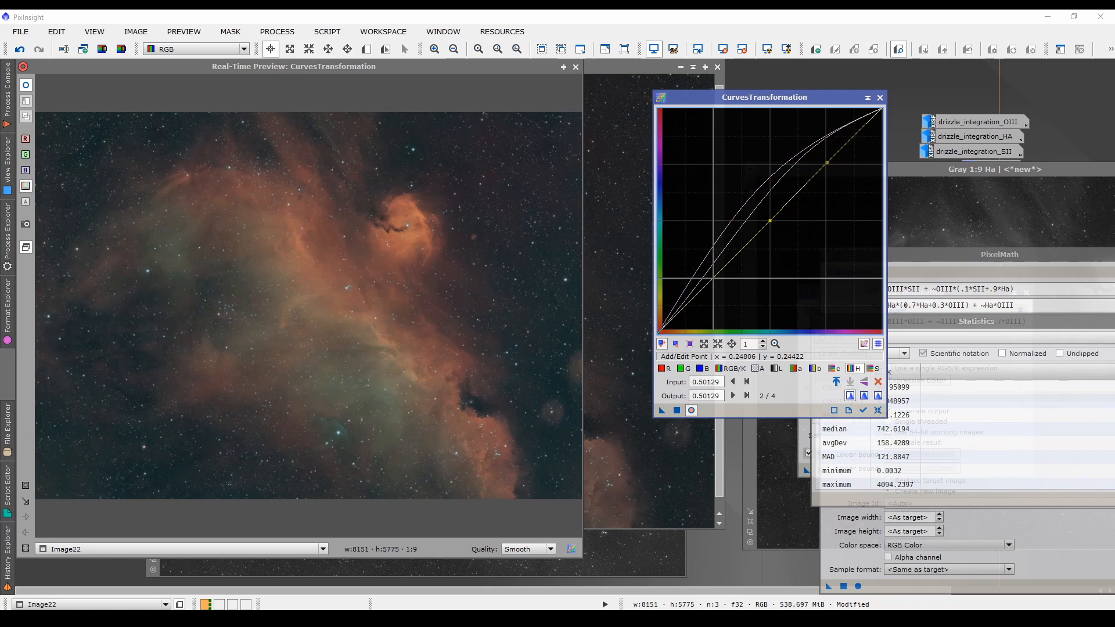
pyautogui.click(713, 278)
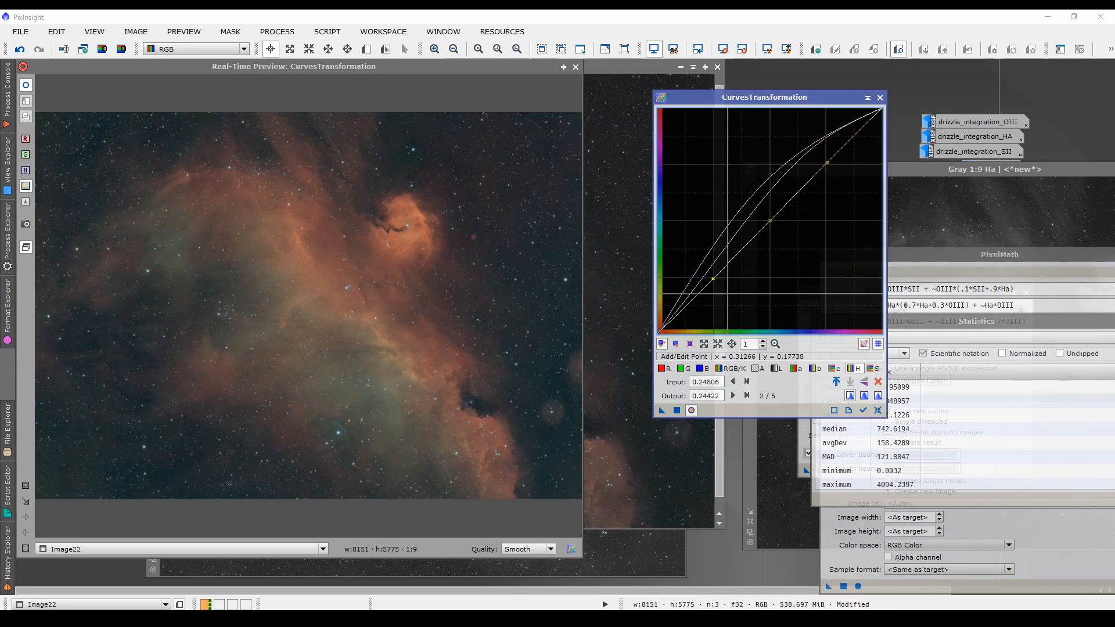
# Move the lowest hue point to input 0.10078, output 0.22622 and the middle one to 0.49871, 0.58098, with an extra point between them.
pyautogui.moveTo(714, 279); pyautogui.dragTo(681, 283)
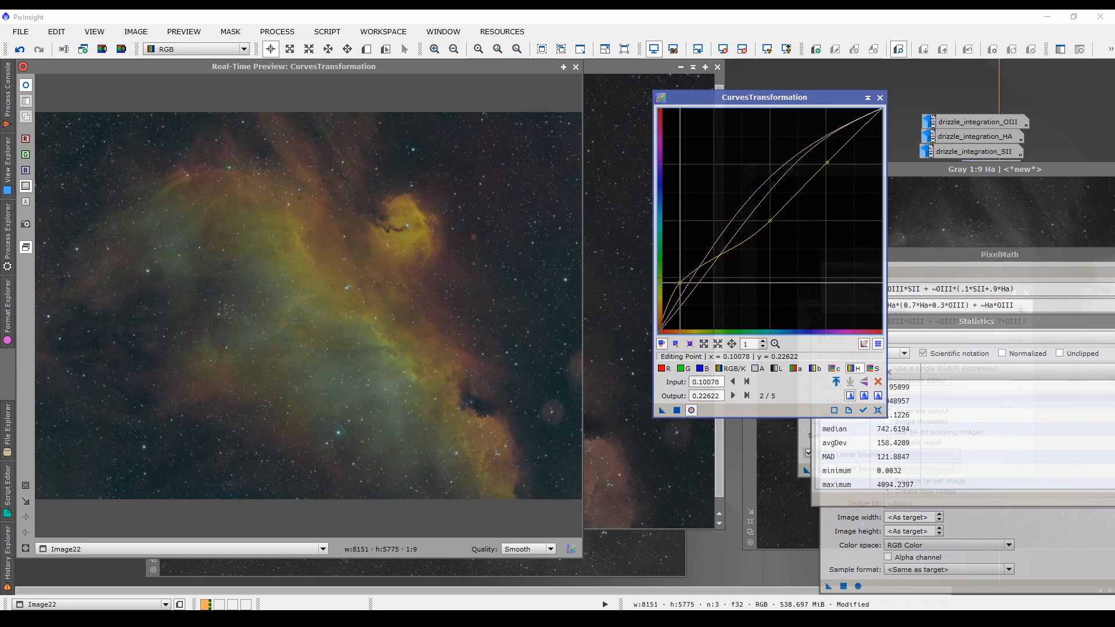
pyautogui.moveTo(770, 221)
pyautogui.mouseDown()
pyautogui.moveTo(717, 200)
pyautogui.moveTo(733, 209)
pyautogui.moveTo(772, 191)
pyautogui.moveTo(759, 186)
pyautogui.moveTo(773, 203)
pyautogui.mouseUp()
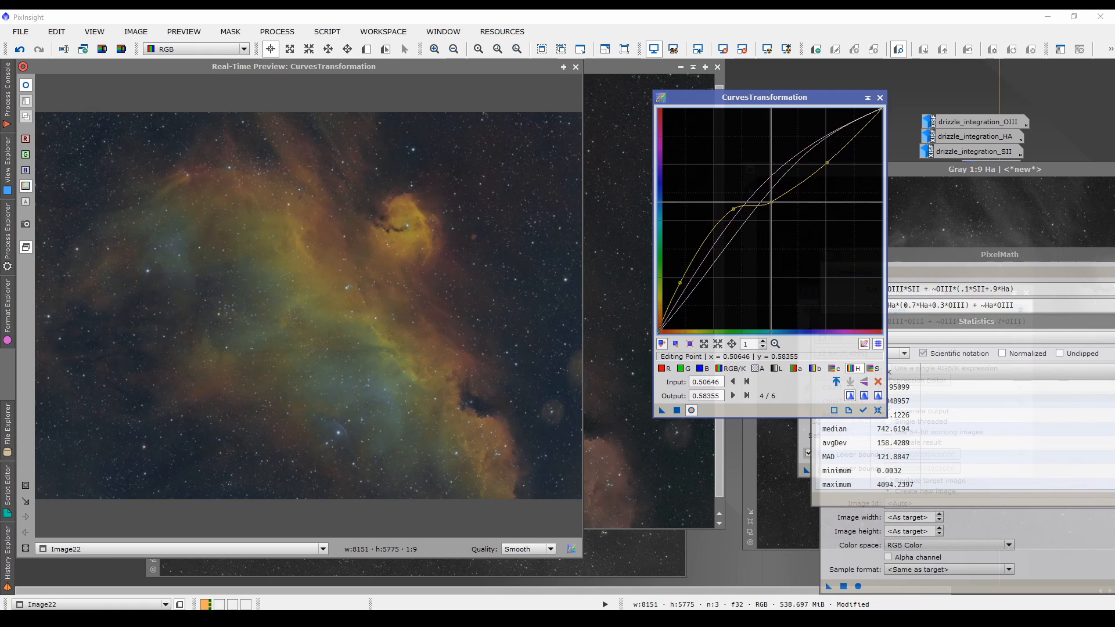
pyautogui.moveTo(772, 203)
pyautogui.mouseDown()
pyautogui.moveTo(760, 139)
pyautogui.moveTo(774, 243)
pyautogui.moveTo(770, 202)
pyautogui.mouseUp()
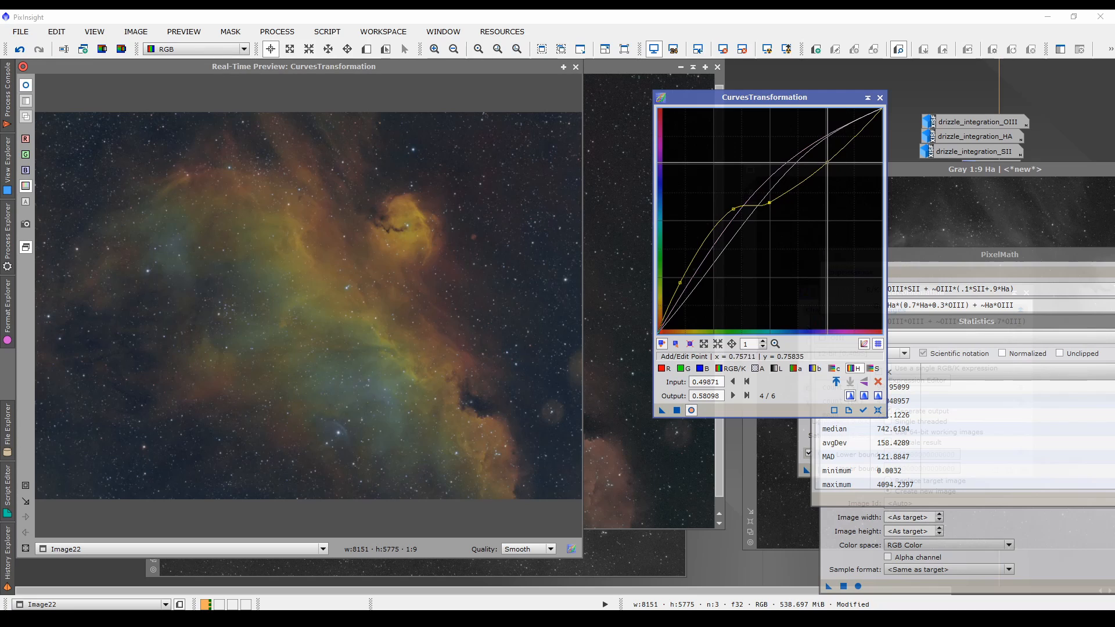
# Set the upper hue point to input 0.80103, output 0.77635, and steepen the lower hues with a new point below one at 0.32817, 0.55270.
pyautogui.click(827, 162)
pyautogui.moveTo(827, 163); pyautogui.dragTo(858, 186)
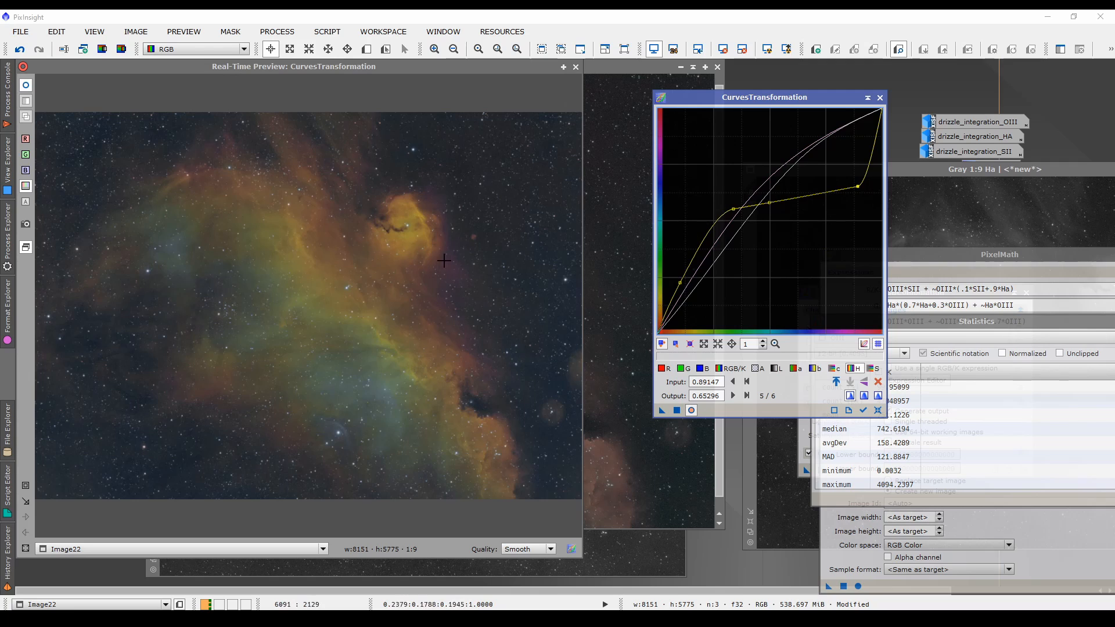
pyautogui.moveTo(858, 186); pyautogui.dragTo(837, 158)
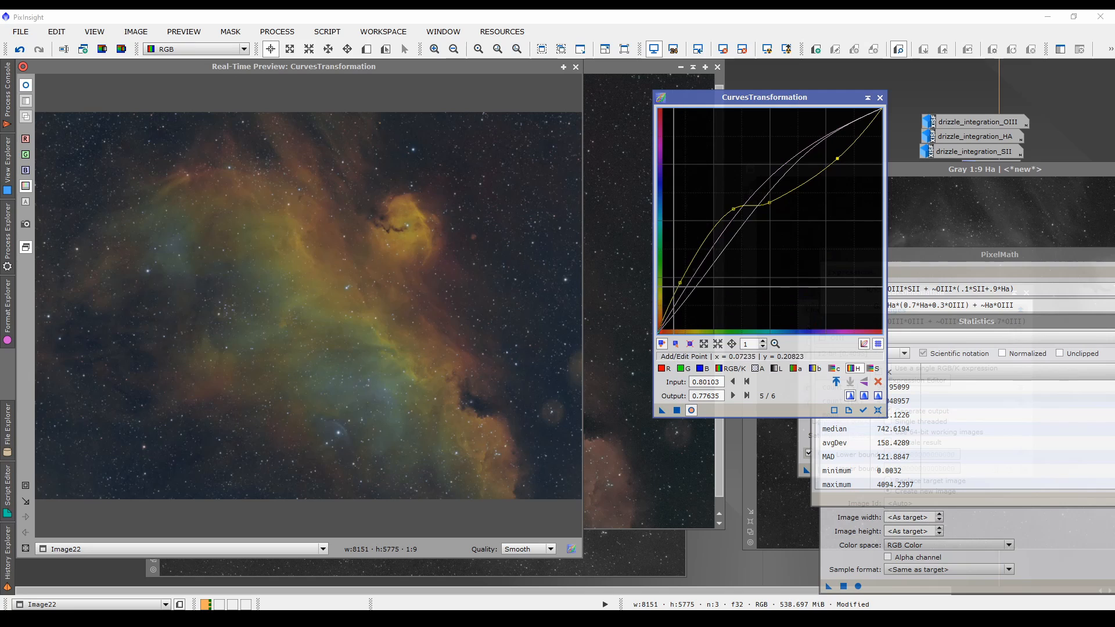
pyautogui.click(698, 237)
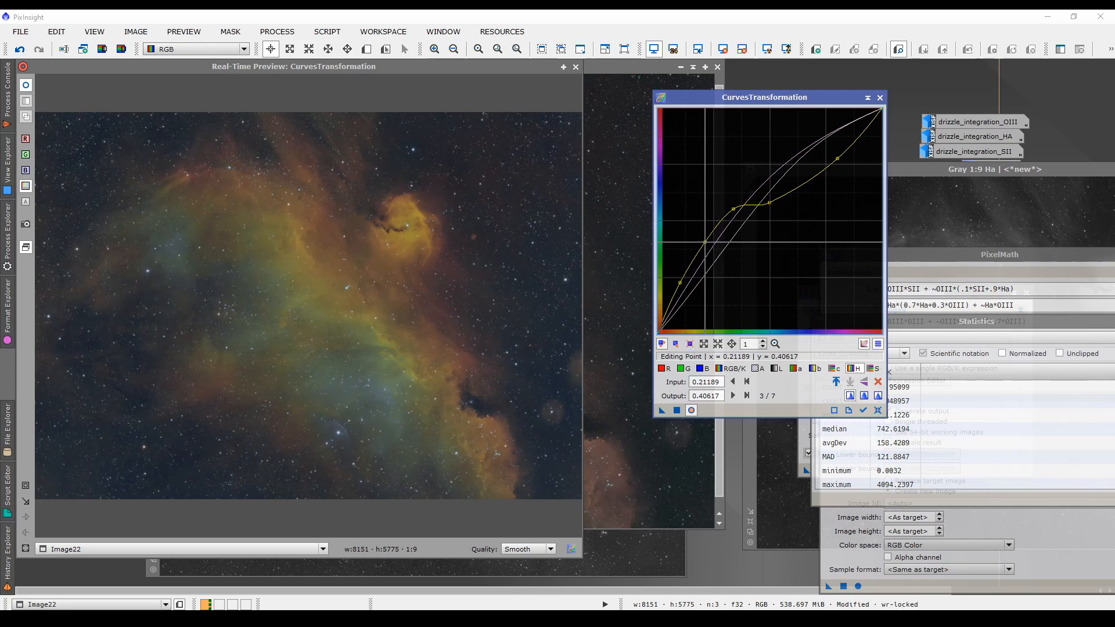
pyautogui.moveTo(698, 237); pyautogui.dragTo(731, 209)
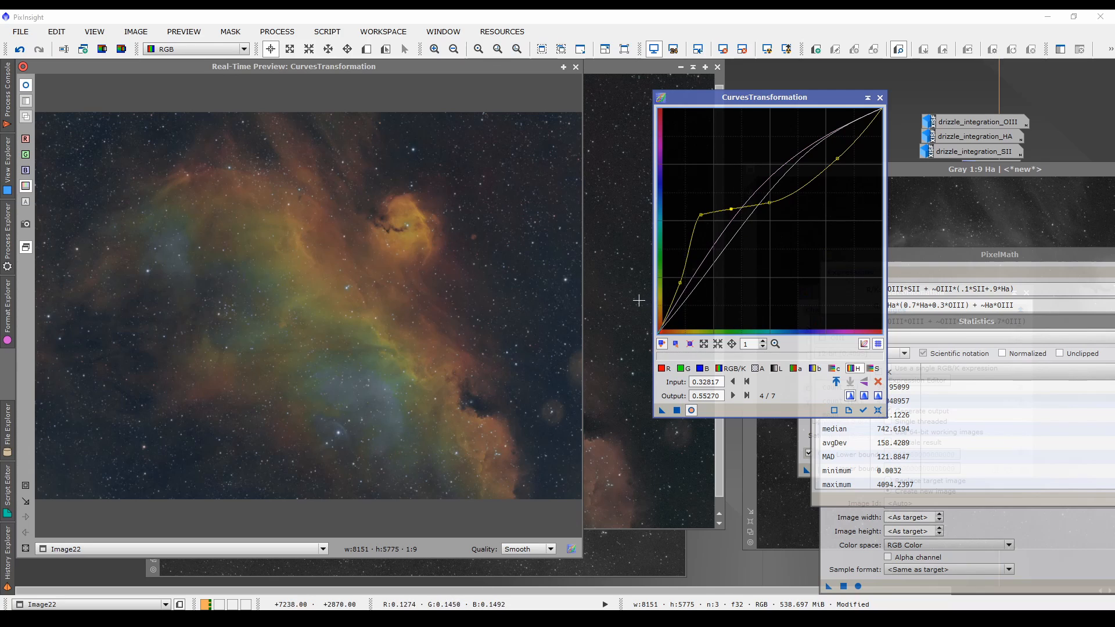
# Remove the stray hue point at input 0.23541 and refine the lowest point to input 0.10597, output 0.22081.
pyautogui.scroll(2, 747, 172)
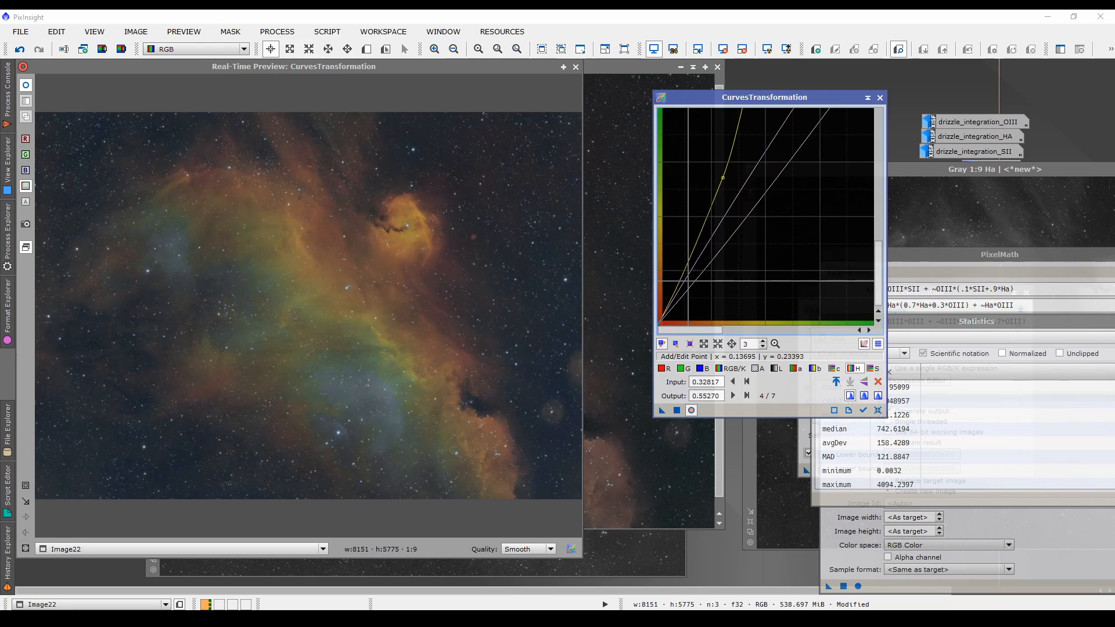
pyautogui.scroll(1, 747, 134)
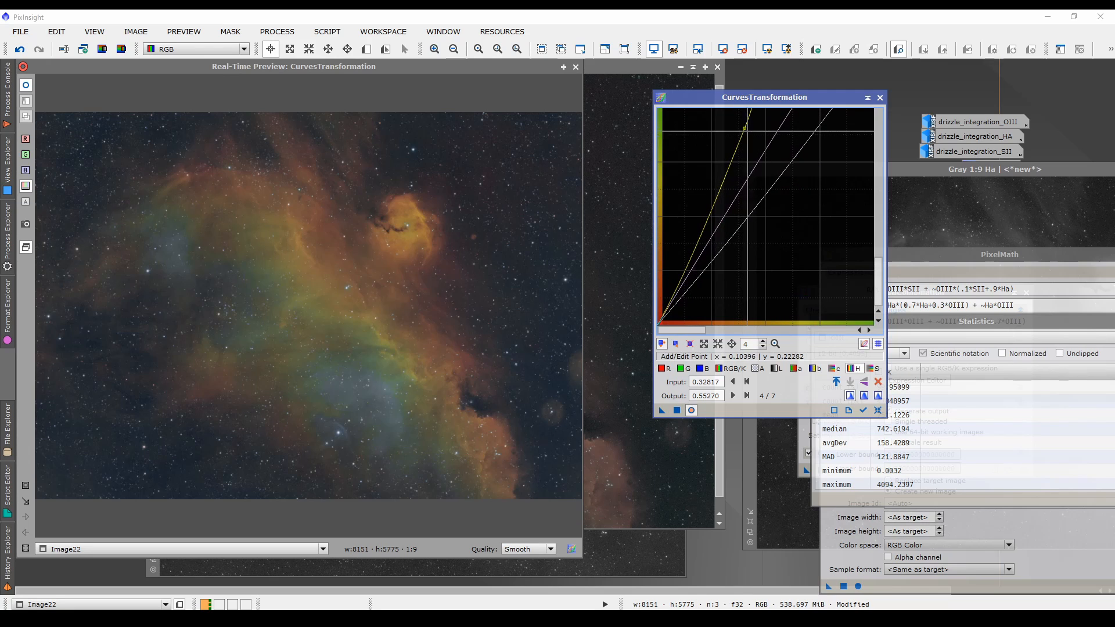
pyautogui.moveTo(879, 287); pyautogui.dragTo(879, 261)
pyautogui.click(860, 261)
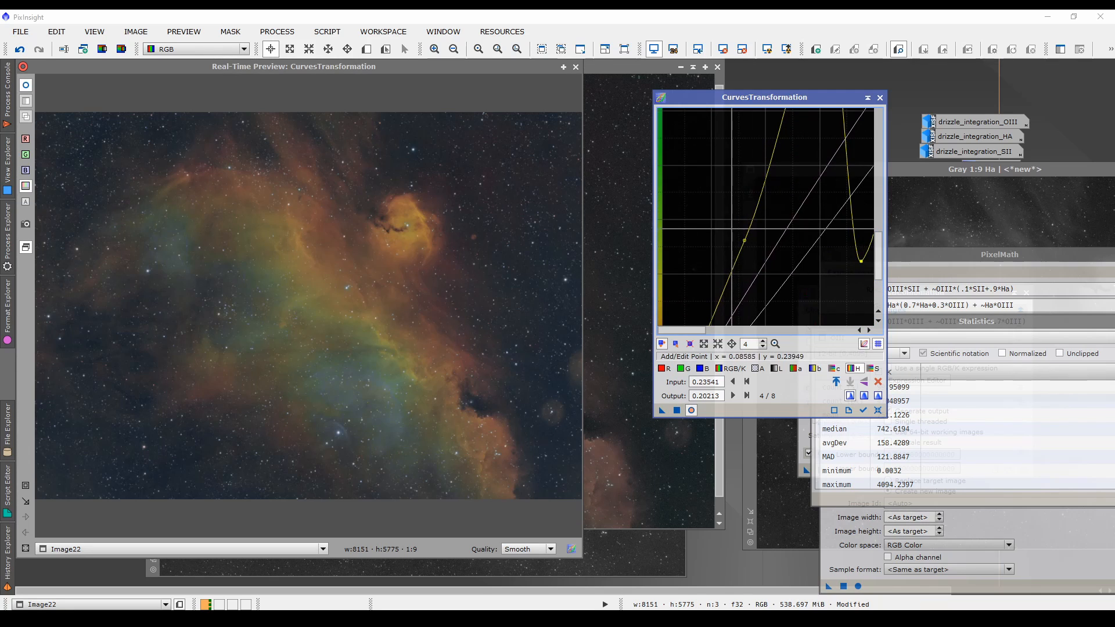
pyautogui.keyDown('ctrl'); pyautogui.click(861, 262); pyautogui.keyUp('ctrl')
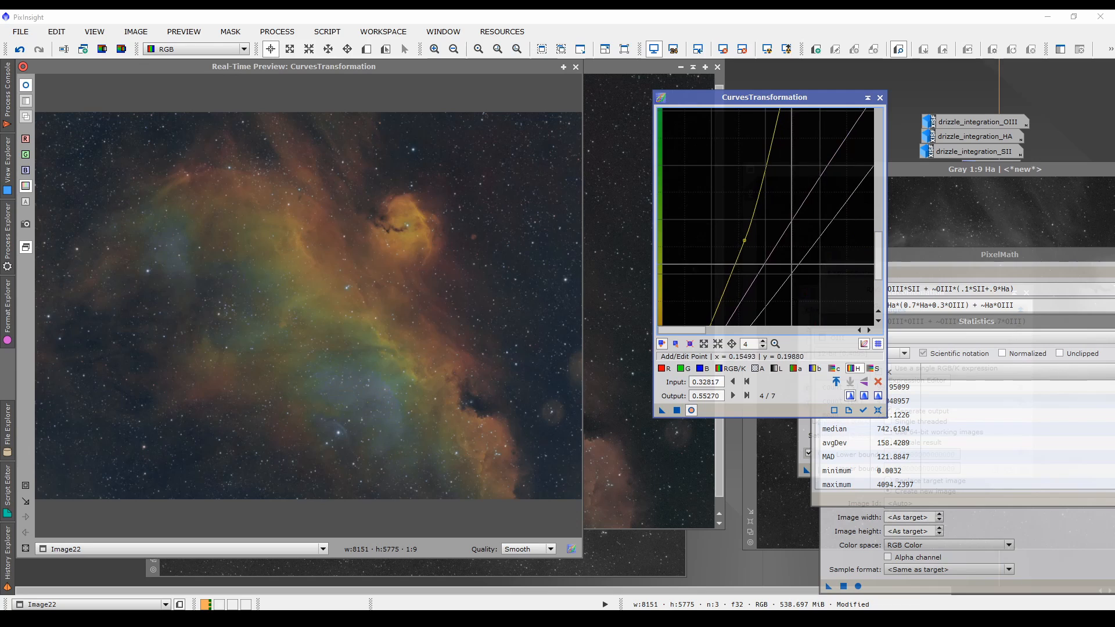
pyautogui.moveTo(744, 239)
pyautogui.mouseDown()
pyautogui.moveTo(725, 234)
pyautogui.moveTo(749, 245)
pyautogui.mouseUp()
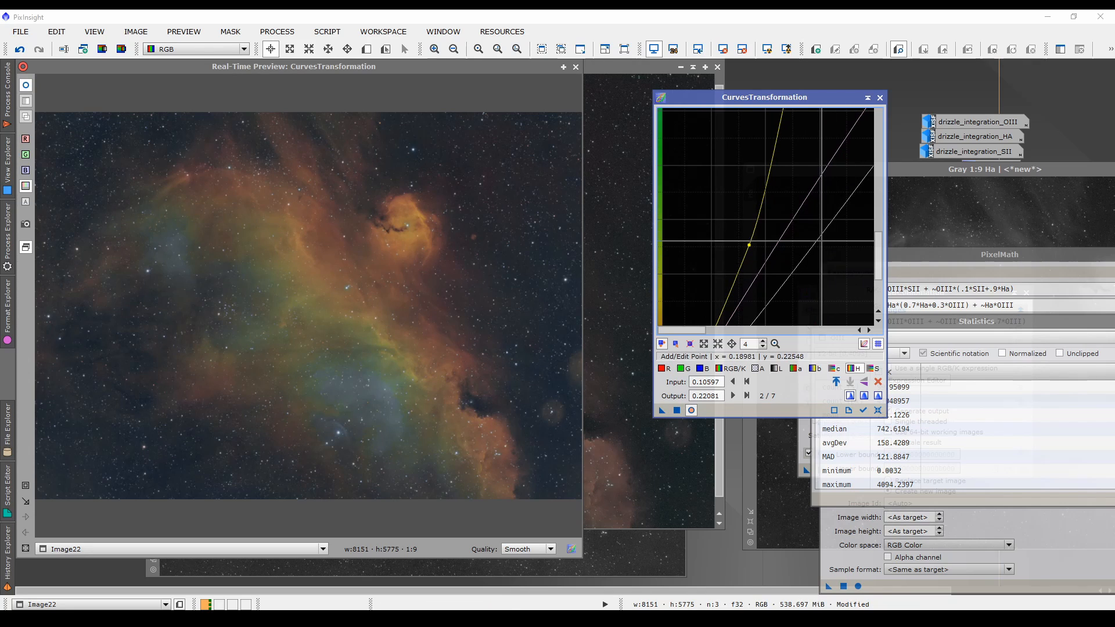
pyautogui.scroll(-3, 821, 241)
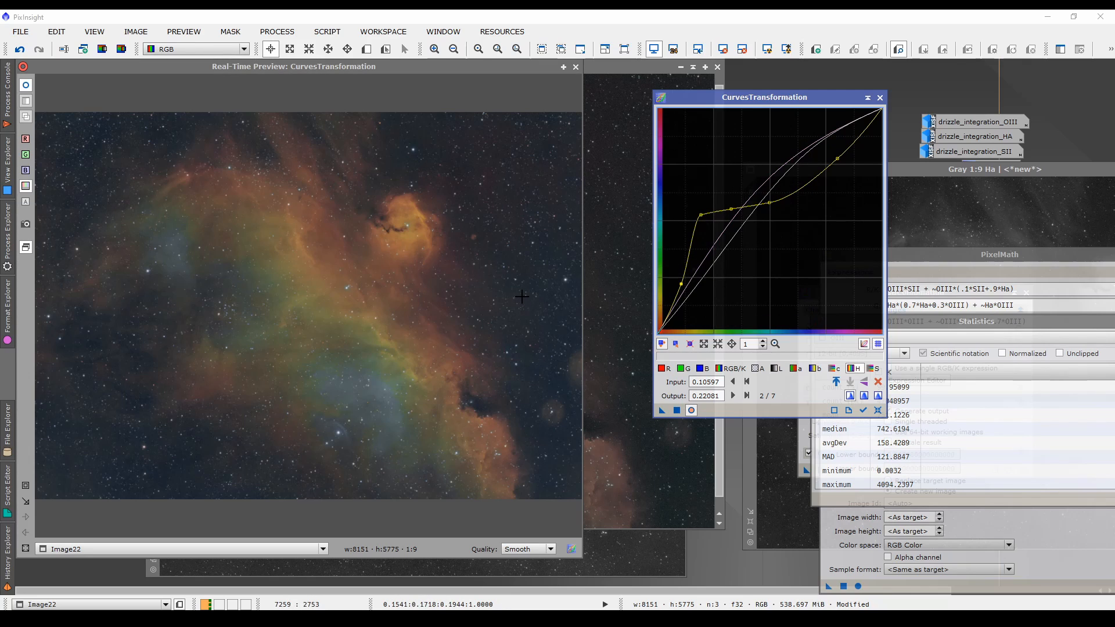
# Compare the colour image without and with the combined curves by toggling the real-time preview, and close the preview.
pyautogui.click(691, 410)
pyautogui.click(692, 411)
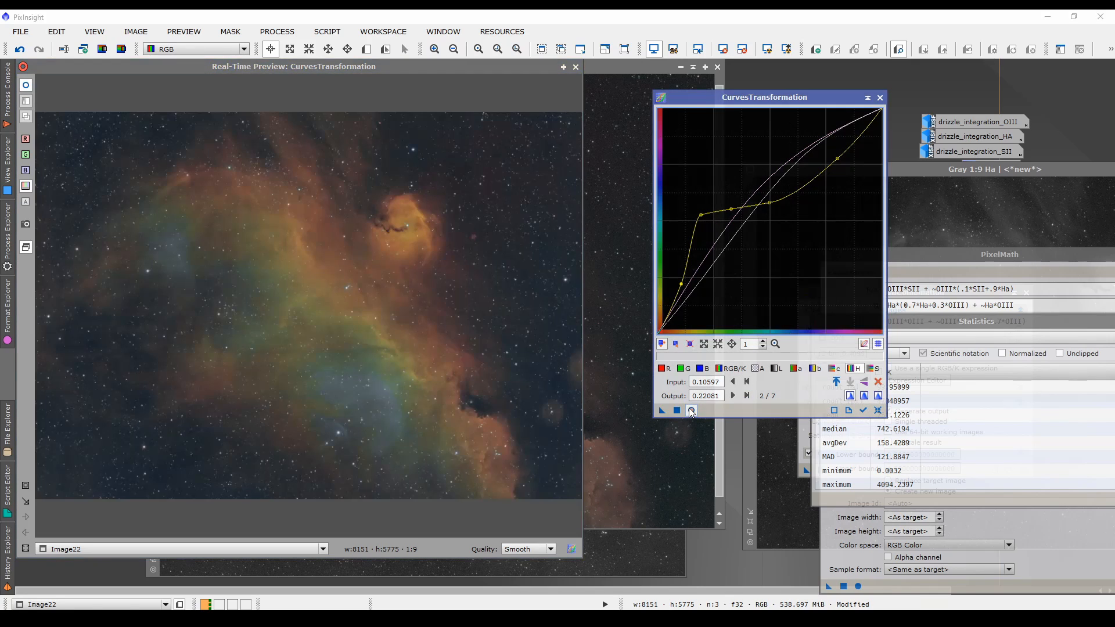
pyautogui.click(691, 411)
pyautogui.click(691, 411)
pyautogui.click(692, 411)
pyautogui.click(691, 411)
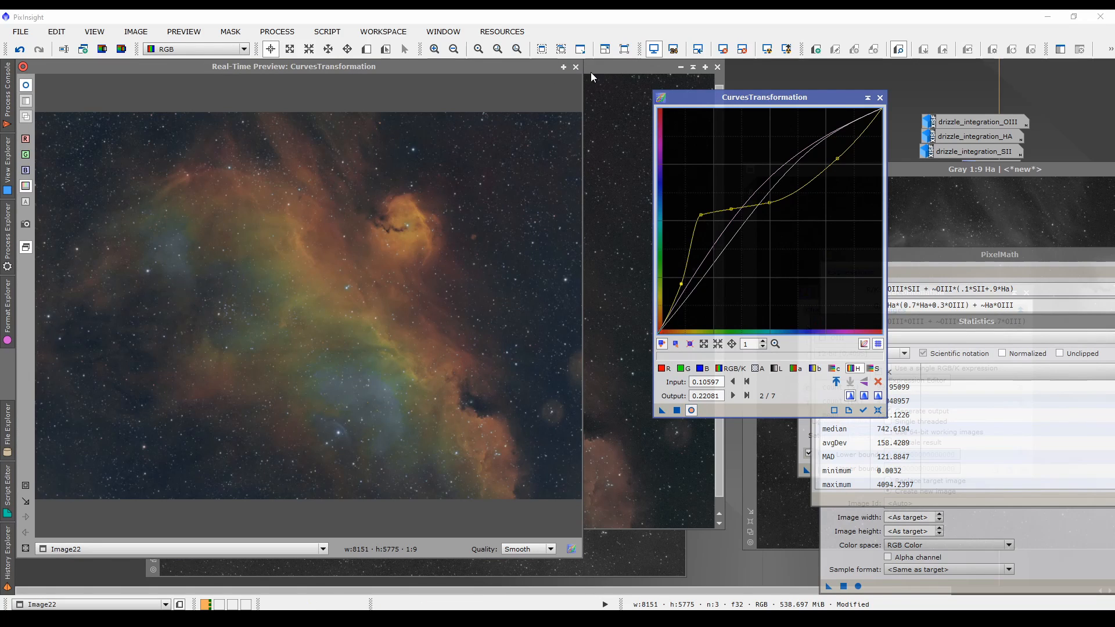
pyautogui.click(577, 67)
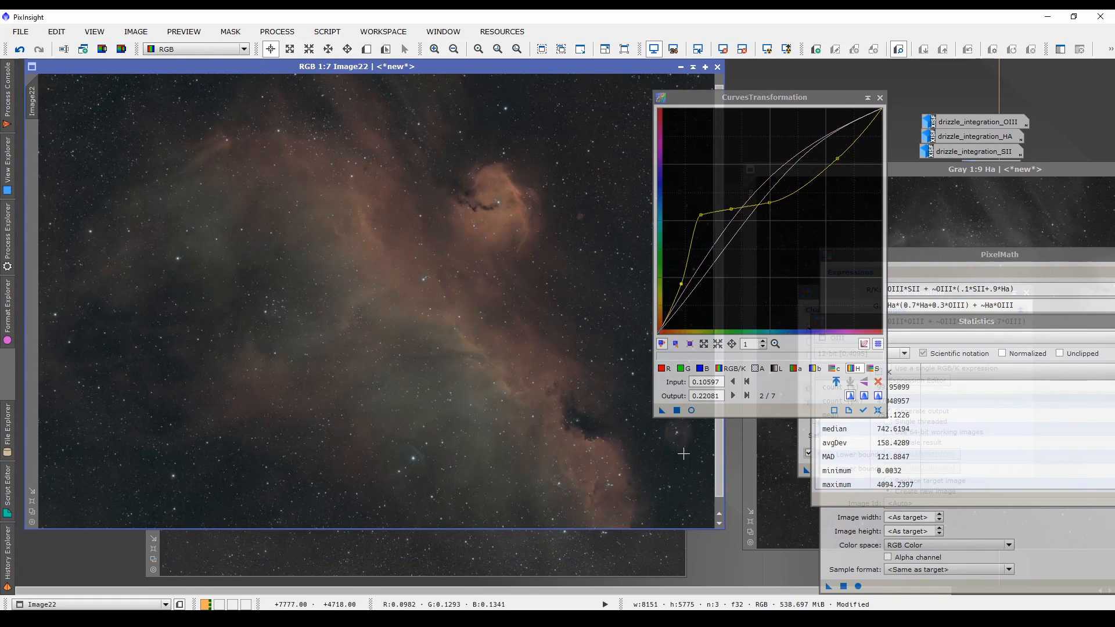
# Preview the curves on the colour image again and fine-tune the third hue point at input 0.19380, output 0.52699.
pyautogui.click(692, 410)
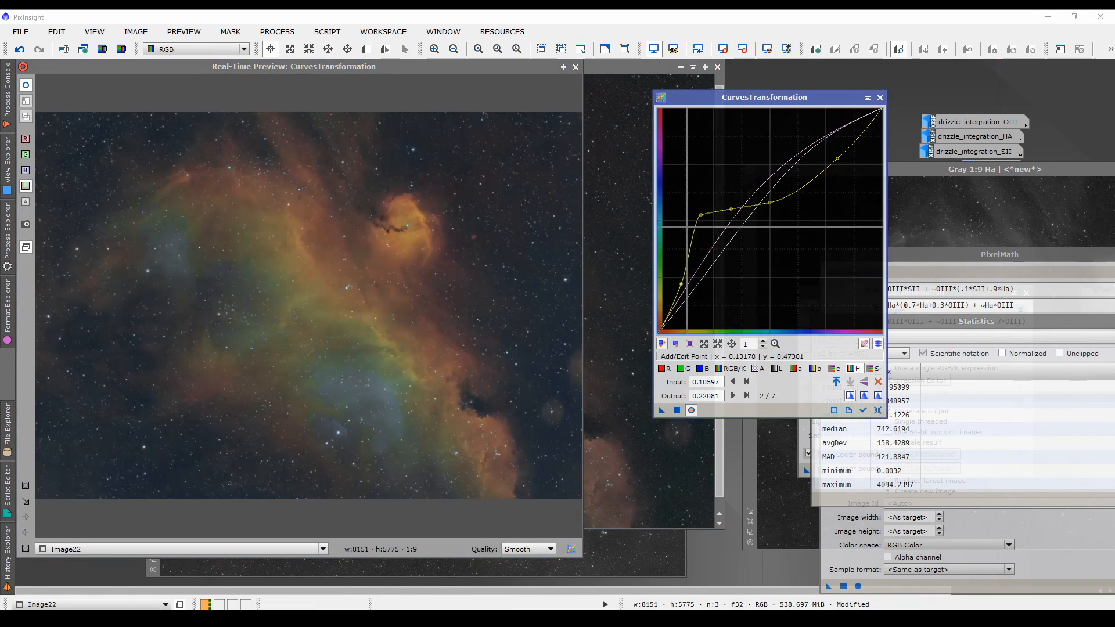
pyautogui.scroll(3, 733, 234)
pyautogui.moveTo(784, 217)
pyautogui.mouseDown()
pyautogui.moveTo(722, 198)
pyautogui.moveTo(782, 222)
pyautogui.mouseUp()
pyautogui.rightClick(782, 222)
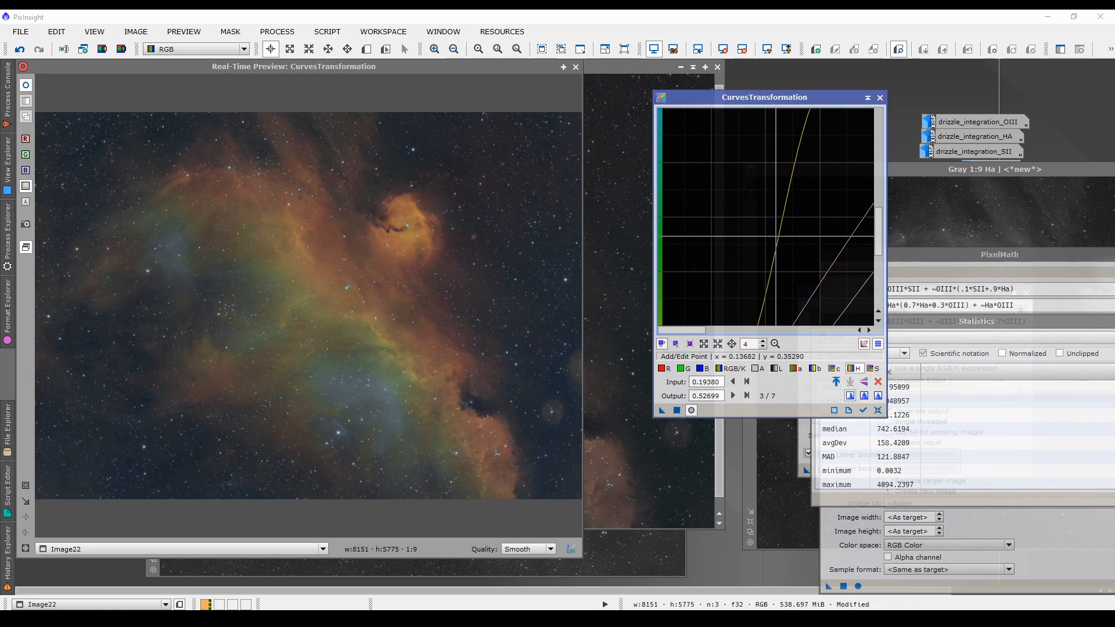
pyautogui.scroll(3, 793, 217)
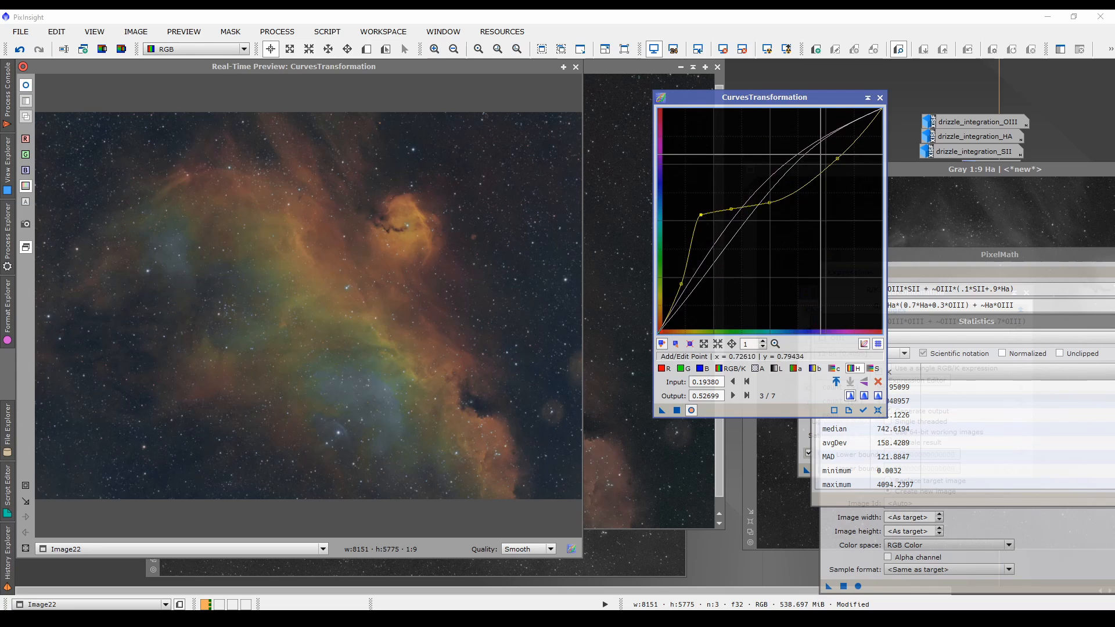
# Close the real-time preview, apply the curves to the colour image and move the CurvesTransformation window clear of it.
pyautogui.click(575, 67)
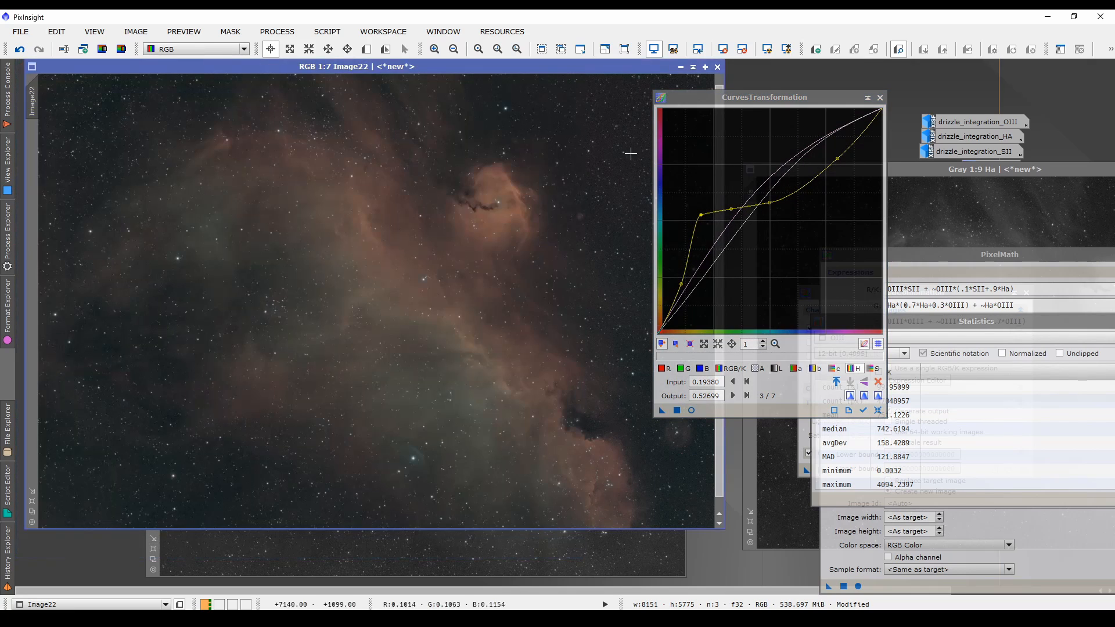
pyautogui.moveTo(661, 410); pyautogui.dragTo(442, 265)
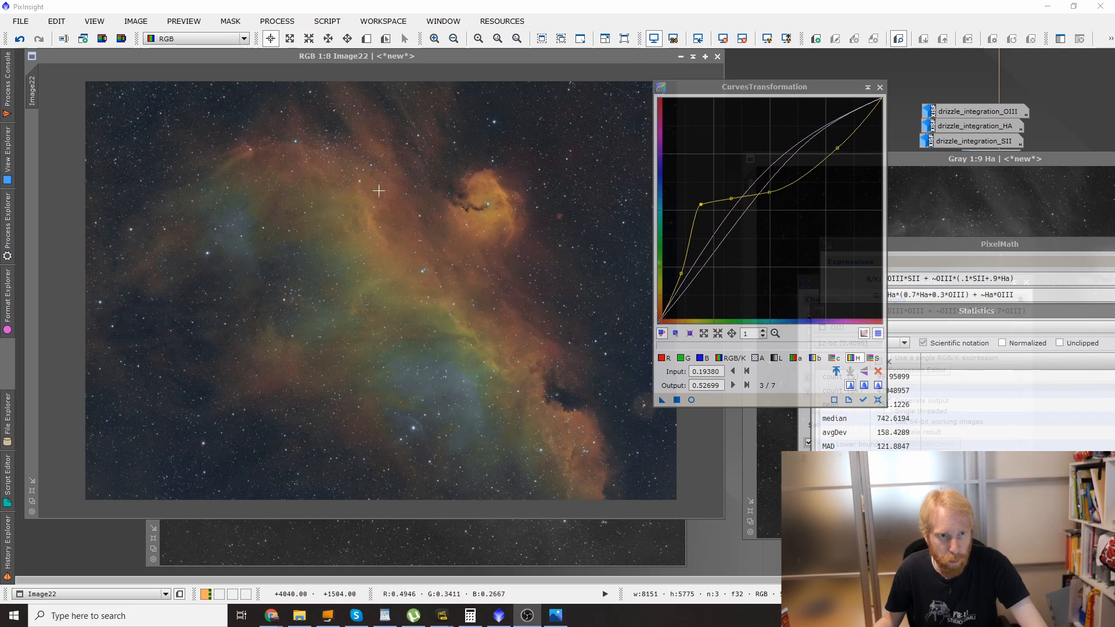
pyautogui.scroll(6, 378, 190)
pyautogui.scroll(-5, 364, 262)
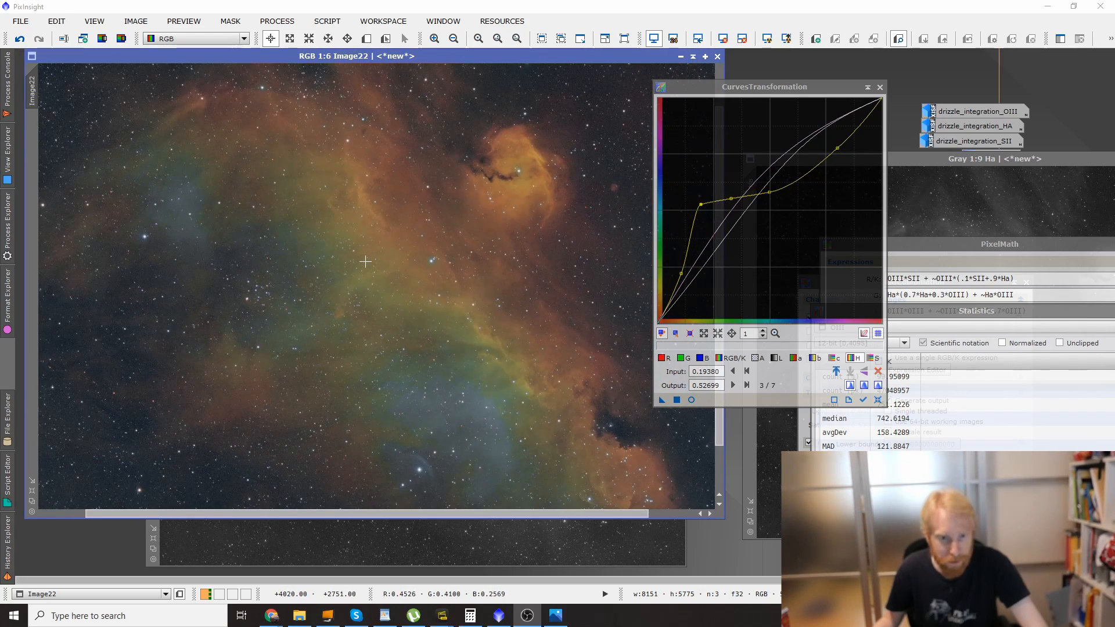
pyautogui.scroll(-1, 365, 262)
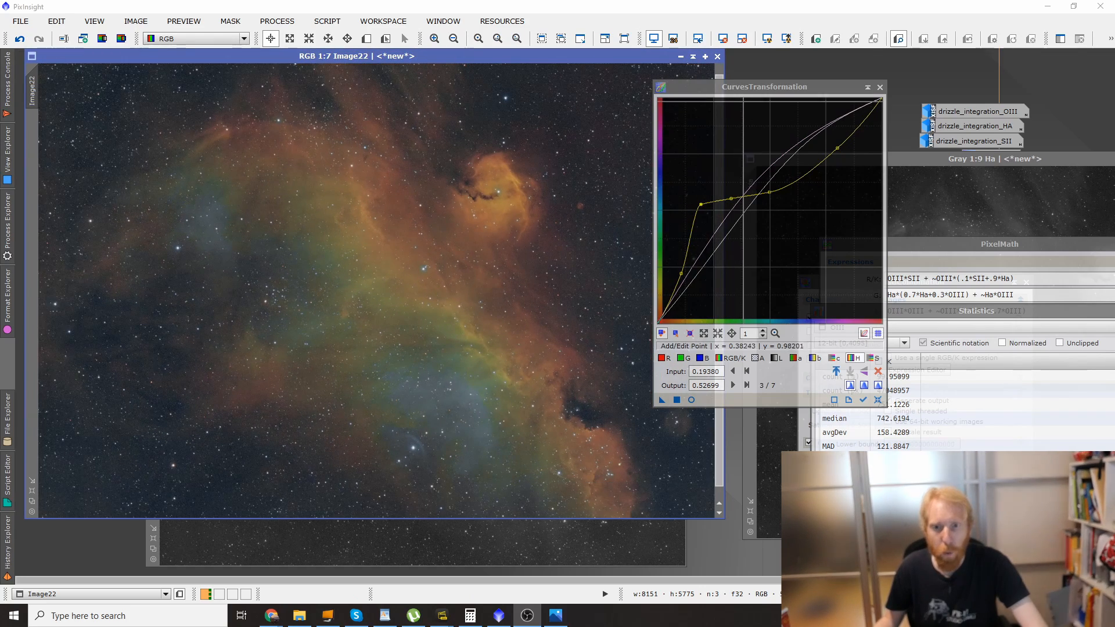
pyautogui.moveTo(800, 92); pyautogui.dragTo(951, 169)
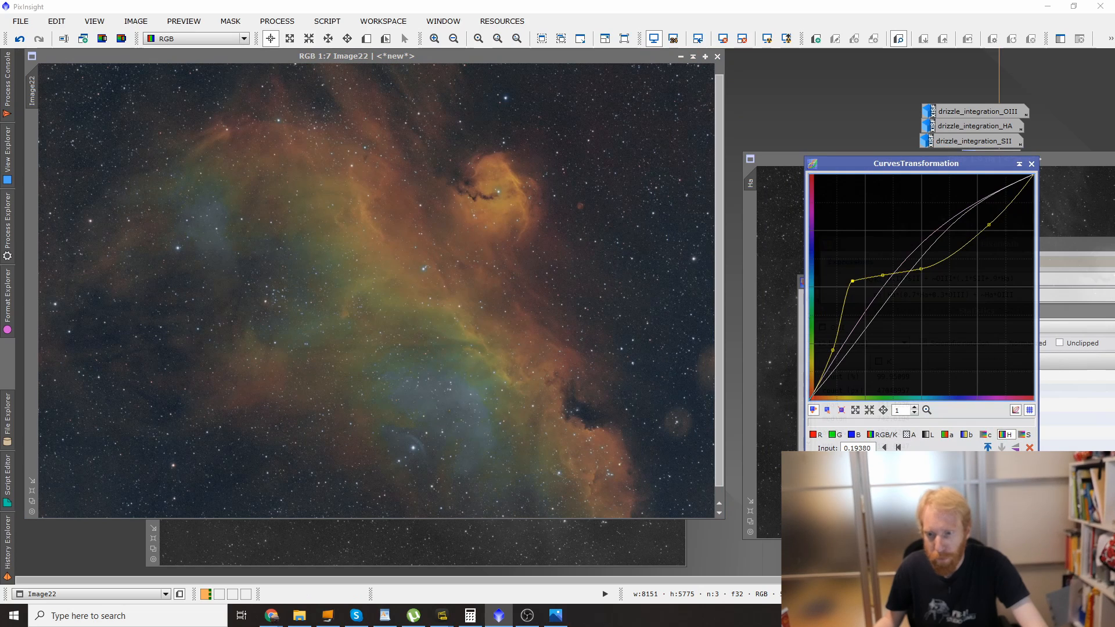
# Reset the curves, preview the colour image with the hue curve lowered by a point at input 0.13953, and close the preview.
pyautogui.click(1032, 477)
pyautogui.click(837, 477)
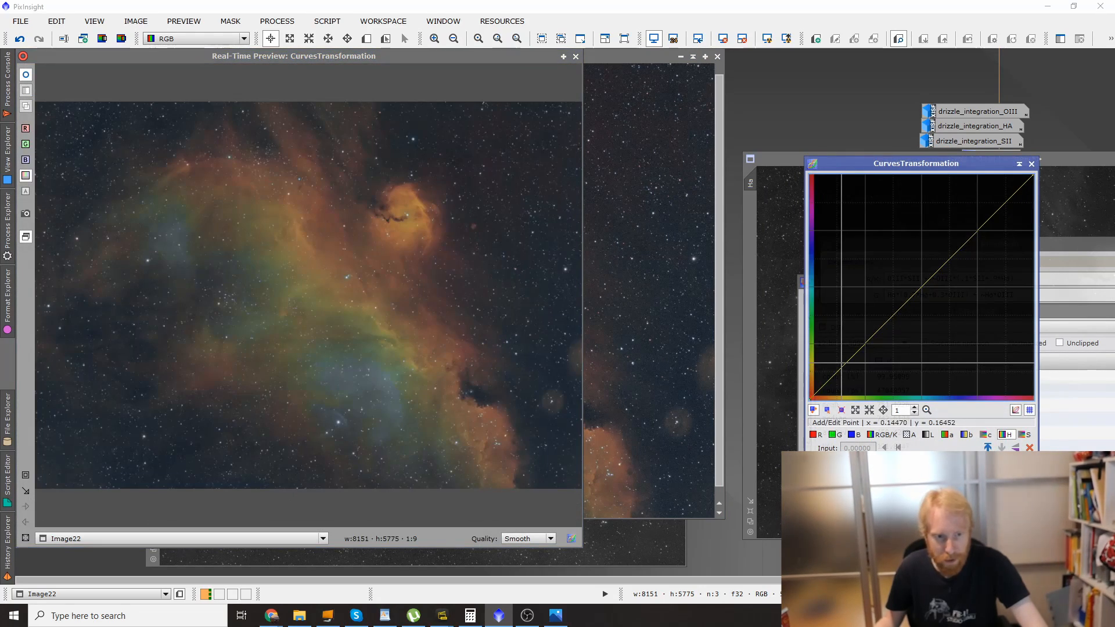
pyautogui.moveTo(841, 371)
pyautogui.mouseDown()
pyautogui.moveTo(854, 379)
pyautogui.moveTo(839, 356)
pyautogui.moveTo(840, 384)
pyautogui.mouseUp()
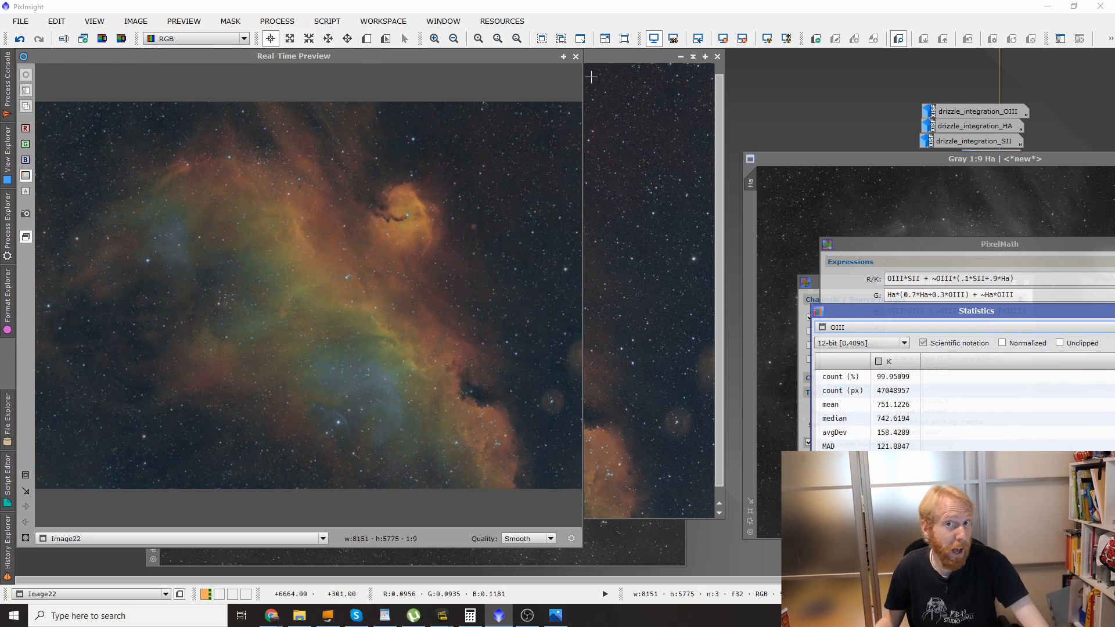
pyautogui.click(576, 57)
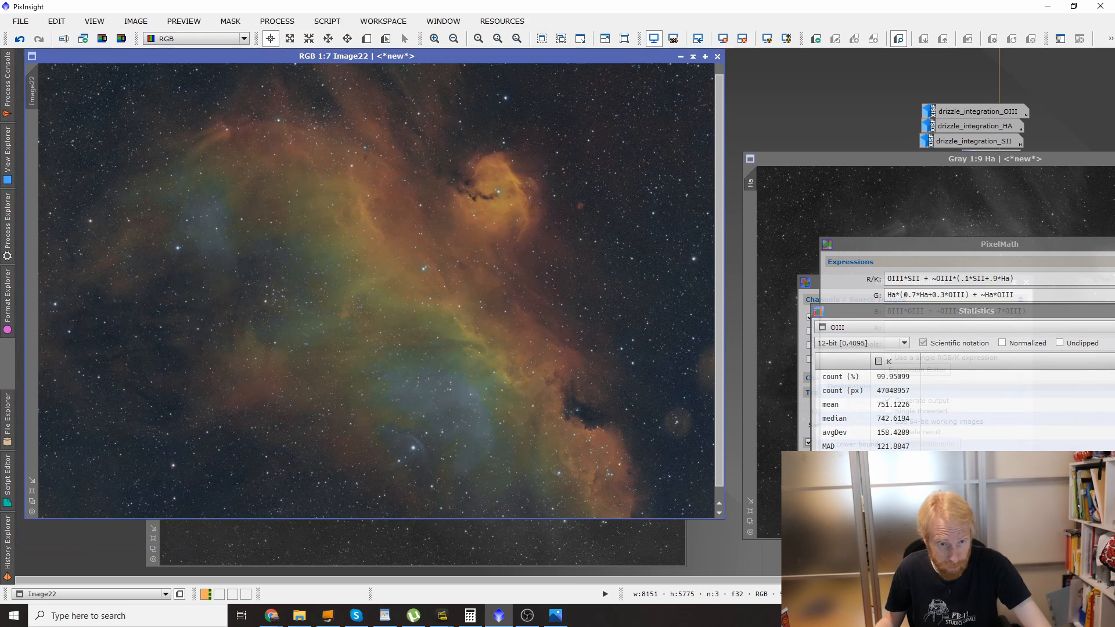
# Extract the luminance of the colour image, apply it to that image as a mask and invert the mask.
pyautogui.scroll(1, 577, 320)
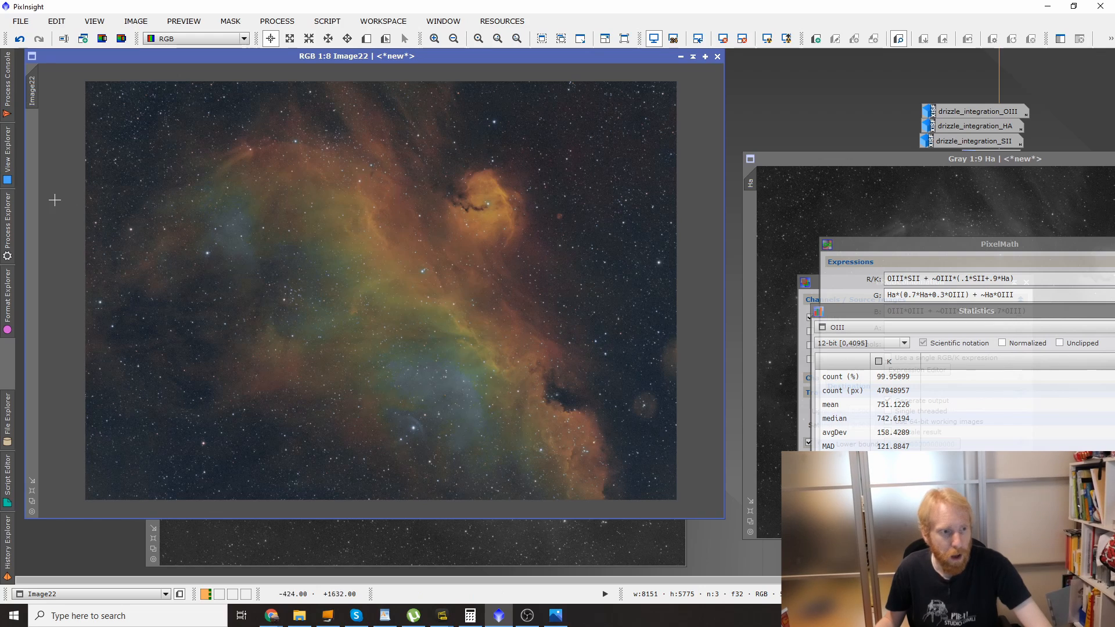
pyautogui.click(102, 39)
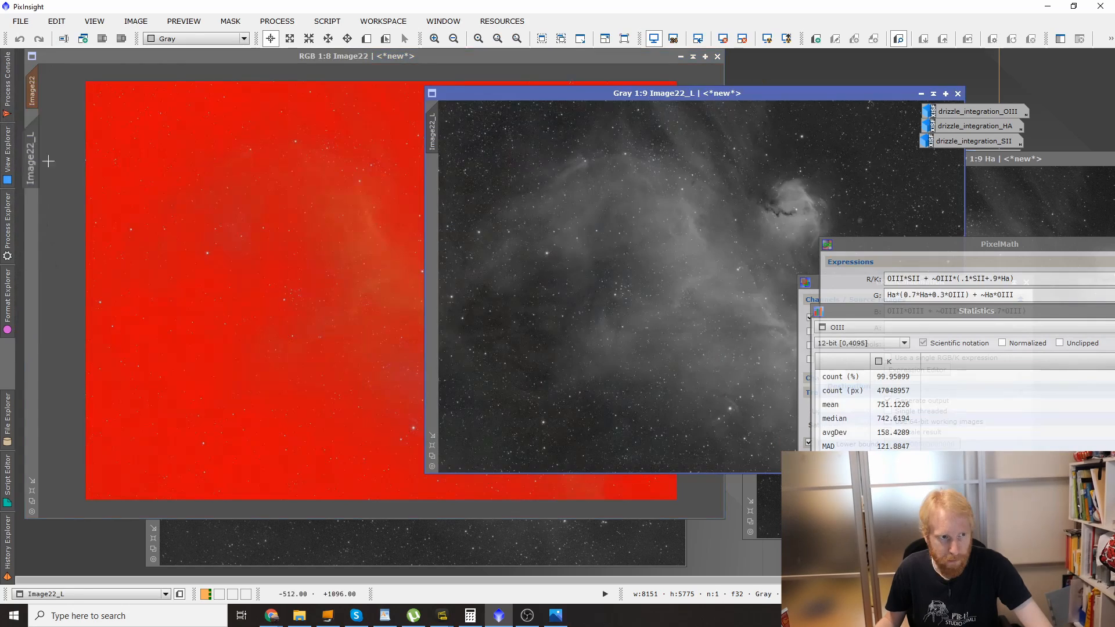
pyautogui.click(47, 162)
pyautogui.click(277, 21)
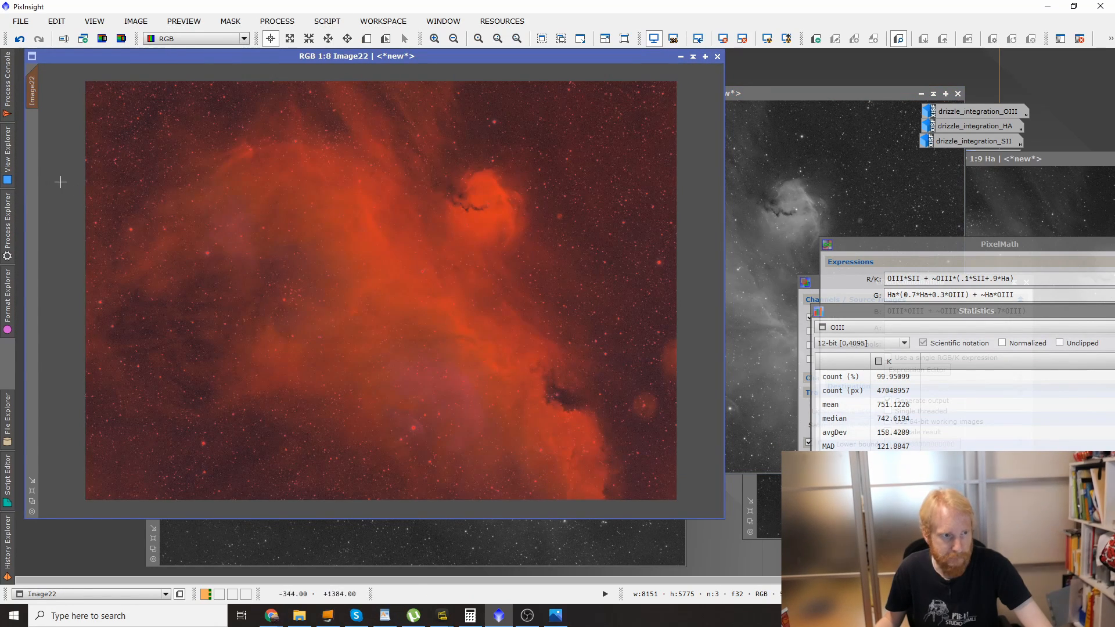
# Find the CurvesTransformation process in the process list and reopen it for the masked colour image.
pyautogui.click(7, 224)
pyautogui.scroll(1, 112, 215)
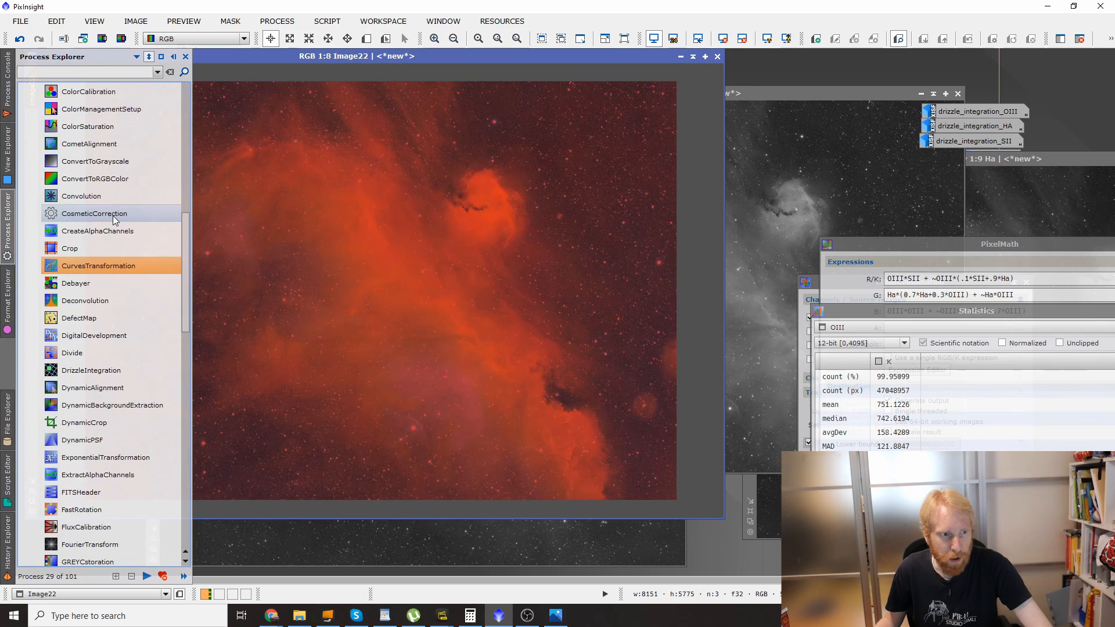
pyautogui.scroll(-2, 113, 215)
pyautogui.doubleClick(97, 160)
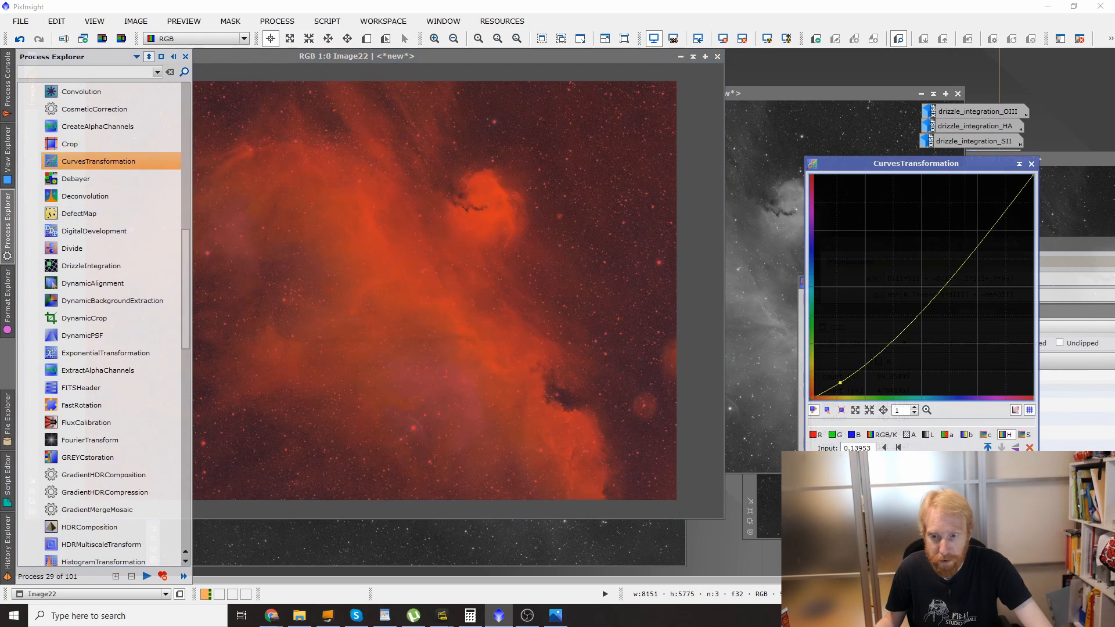